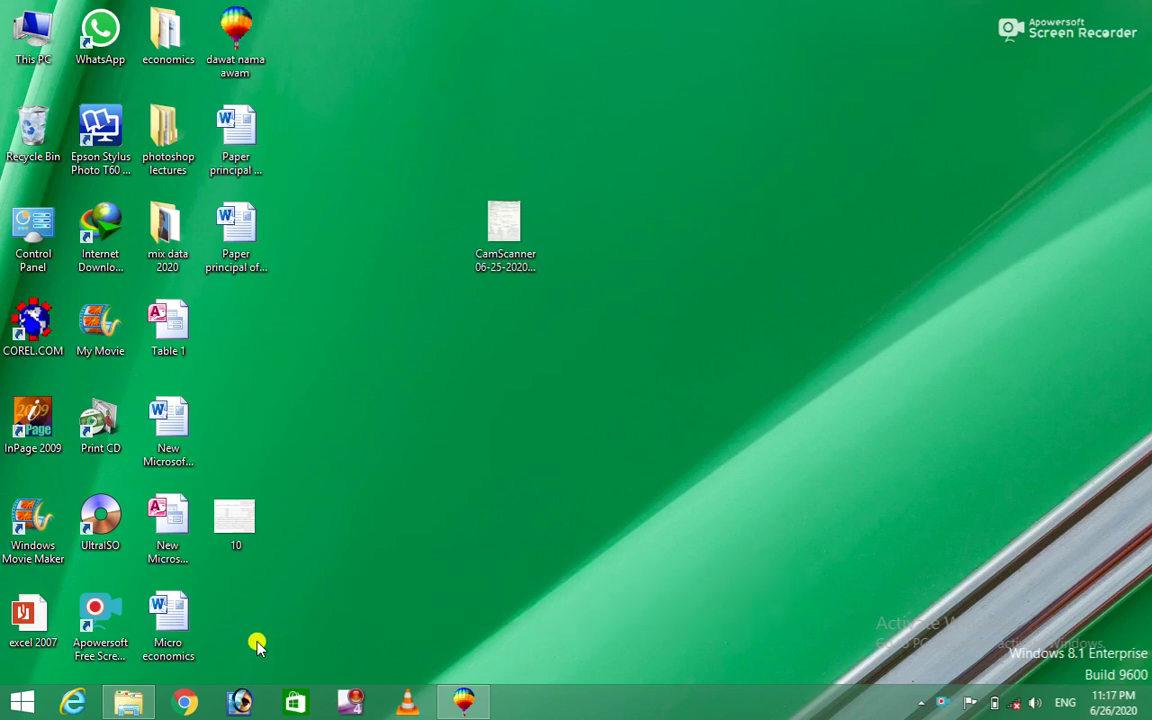
Step: Restore the empty Graphic1 drawing, then browse the Arrange and Effects > Color Adjustment menus
click(463, 699)
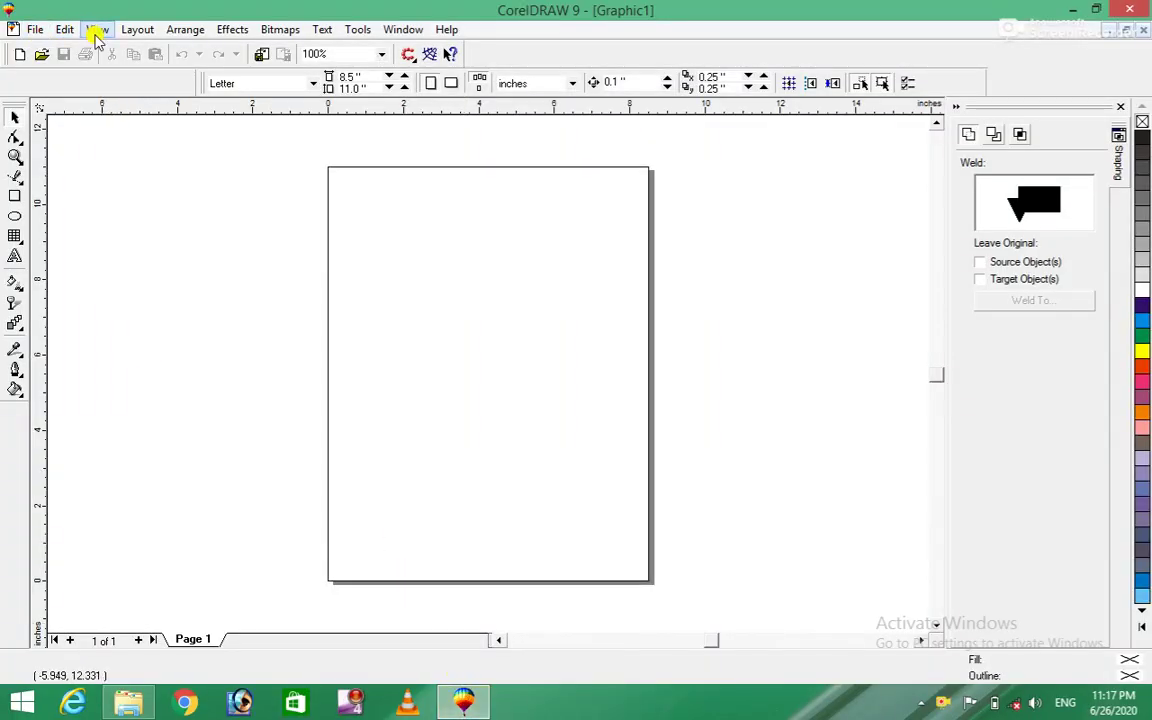
click(183, 33)
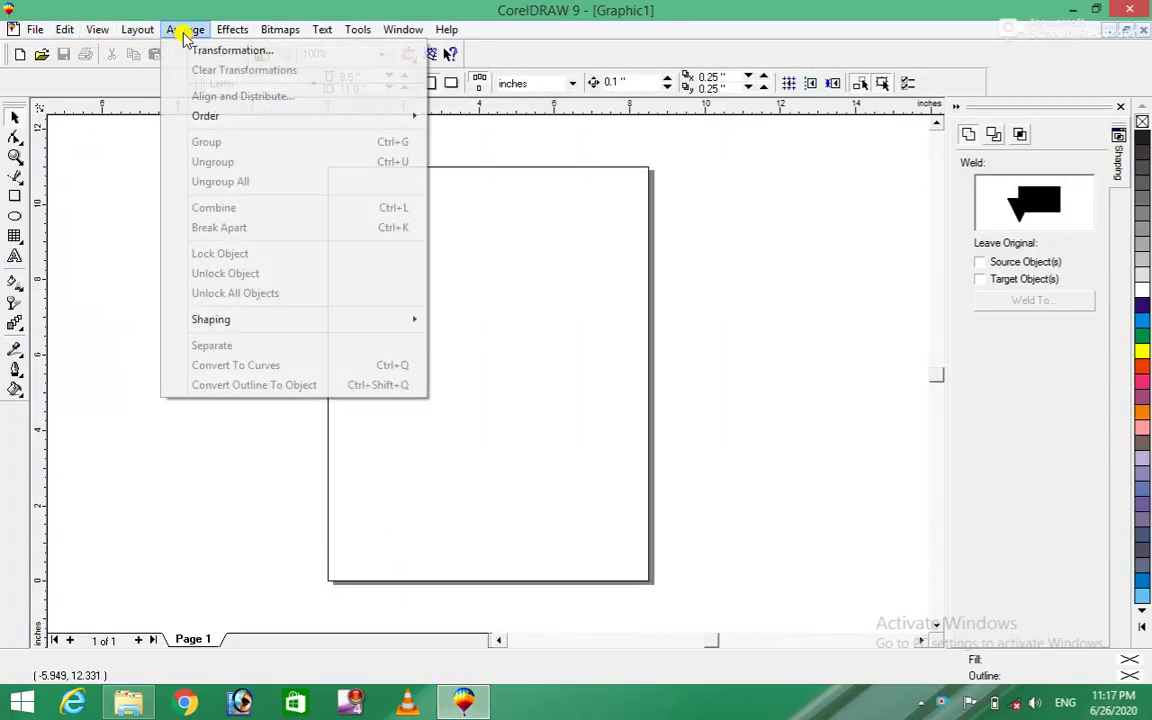
mouse_move(232, 29)
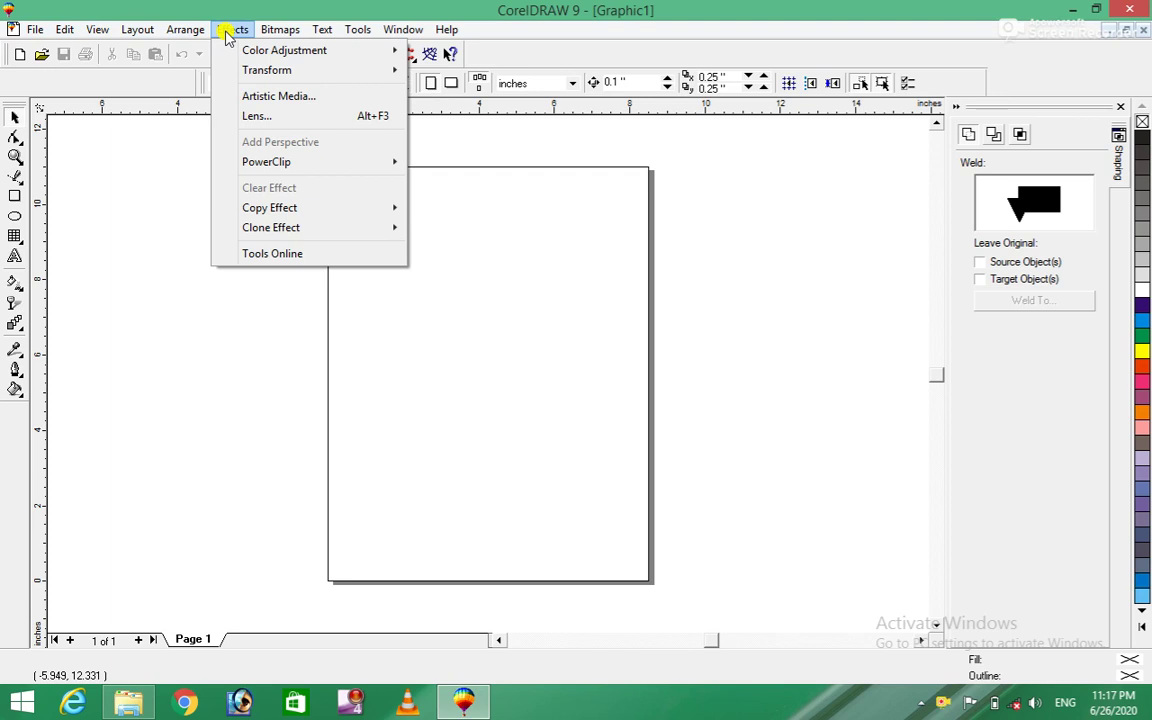
mouse_move(284, 50)
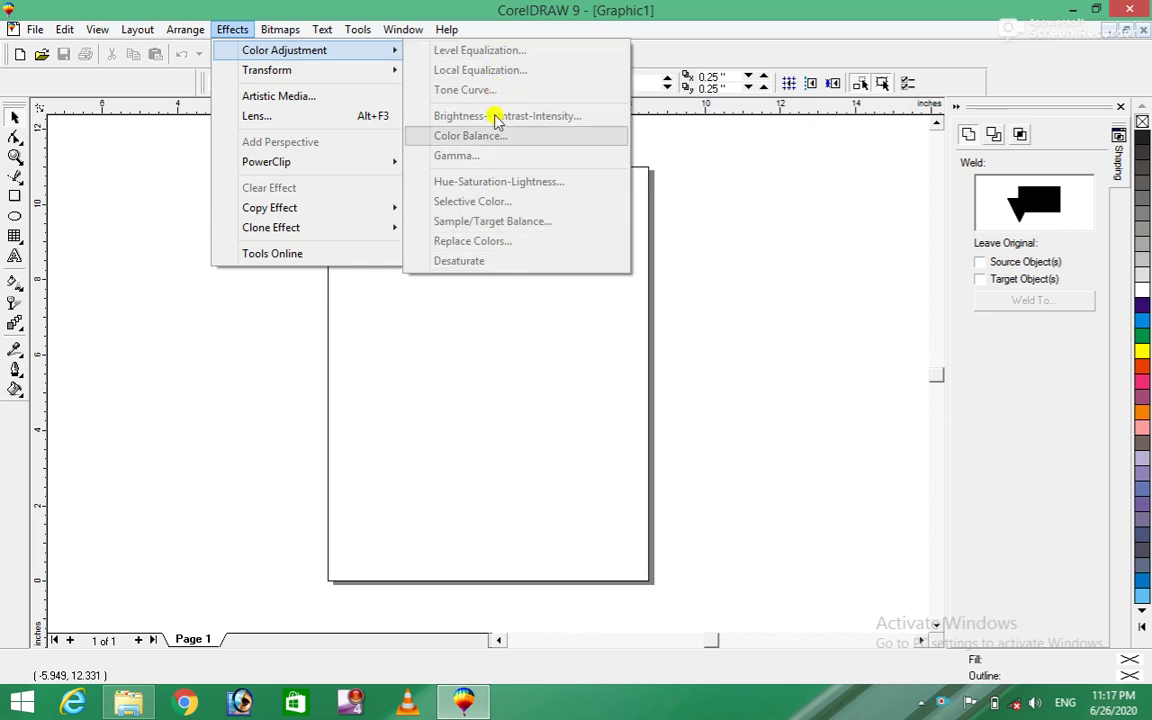
click(509, 408)
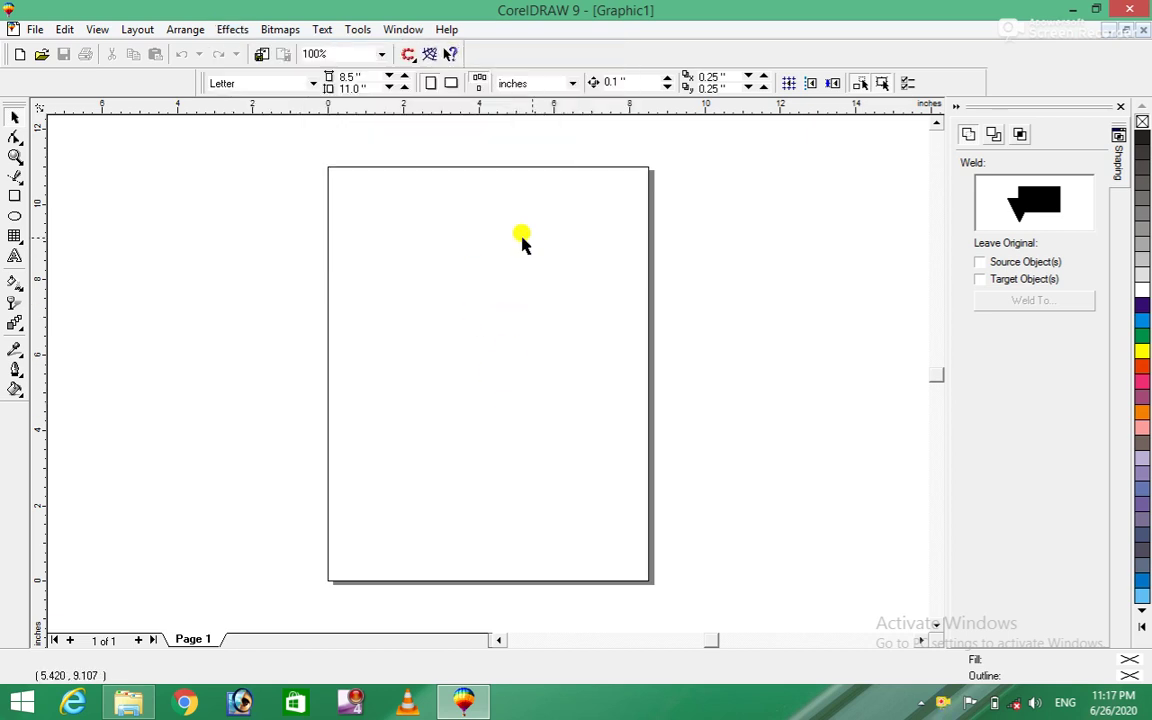
click(237, 32)
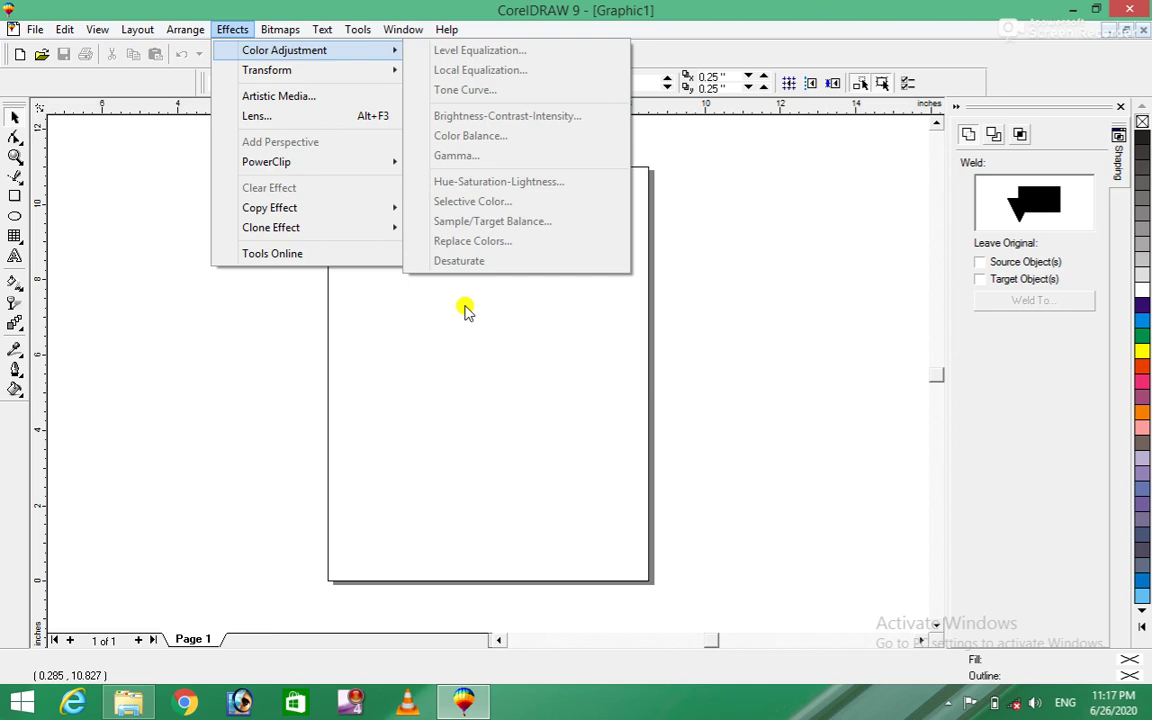
Step: Drag images (47) from the jpg folder onto the Graphic1 page
click(130, 706)
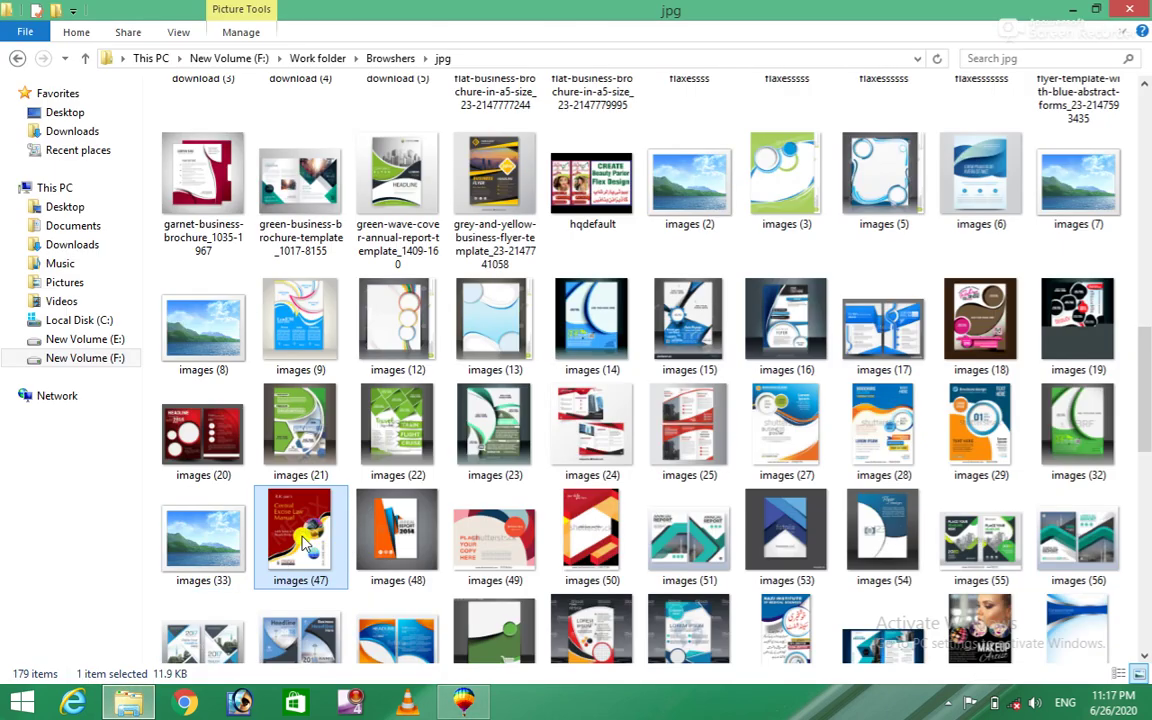
mouse_move(288, 495)
mouse_down()
mouse_move(460, 697)
mouse_move(458, 365)
mouse_move(377, 228)
mouse_up()
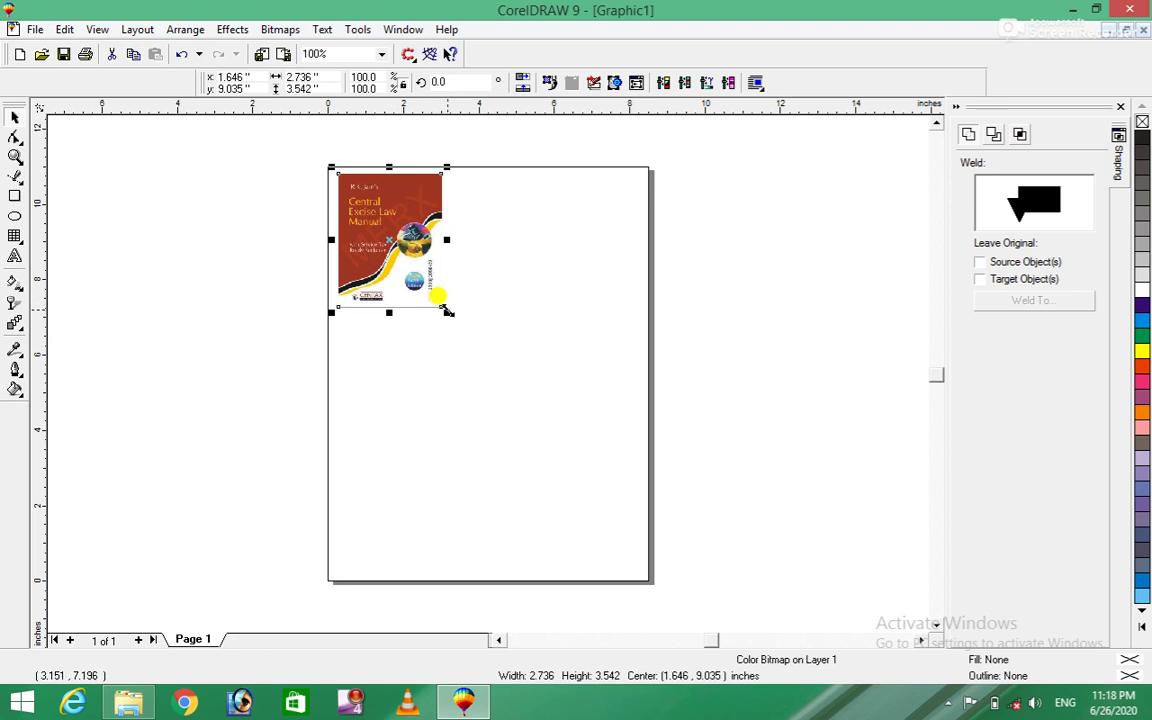
Step: Enlarge the book cover to 4.893 × 6.333 inches, zoom in to check its corner, then reselect it
drag(447, 312, 535, 416)
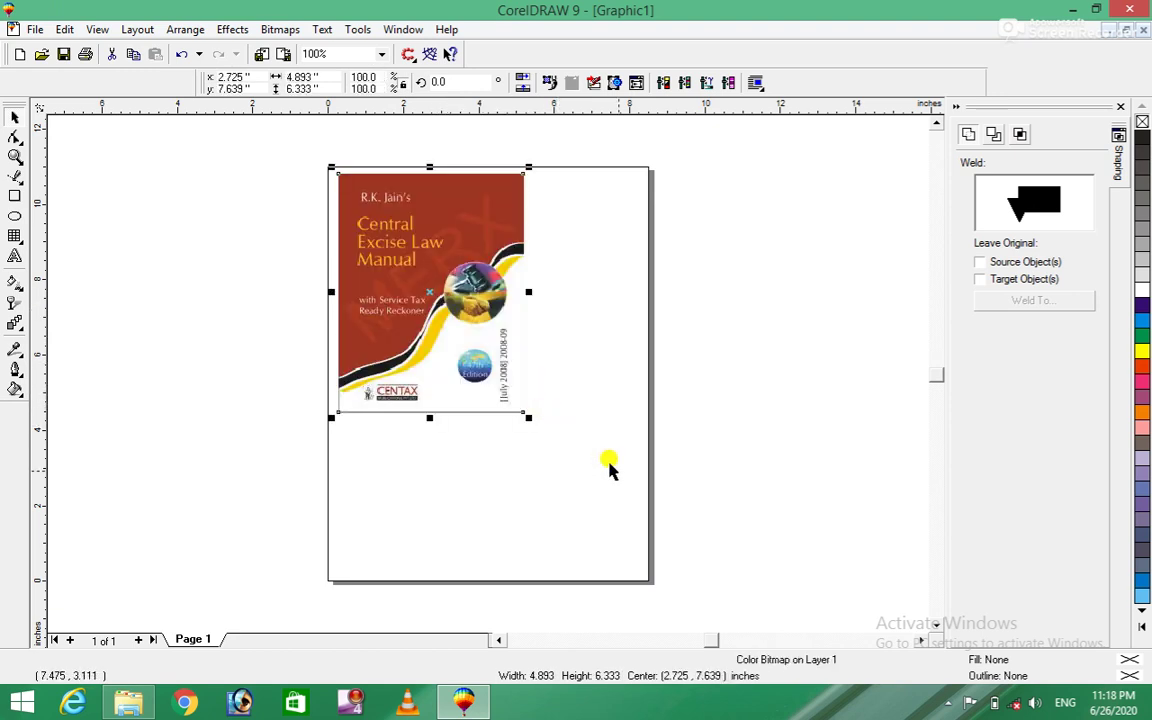
click(16, 157)
drag(283, 157, 398, 257)
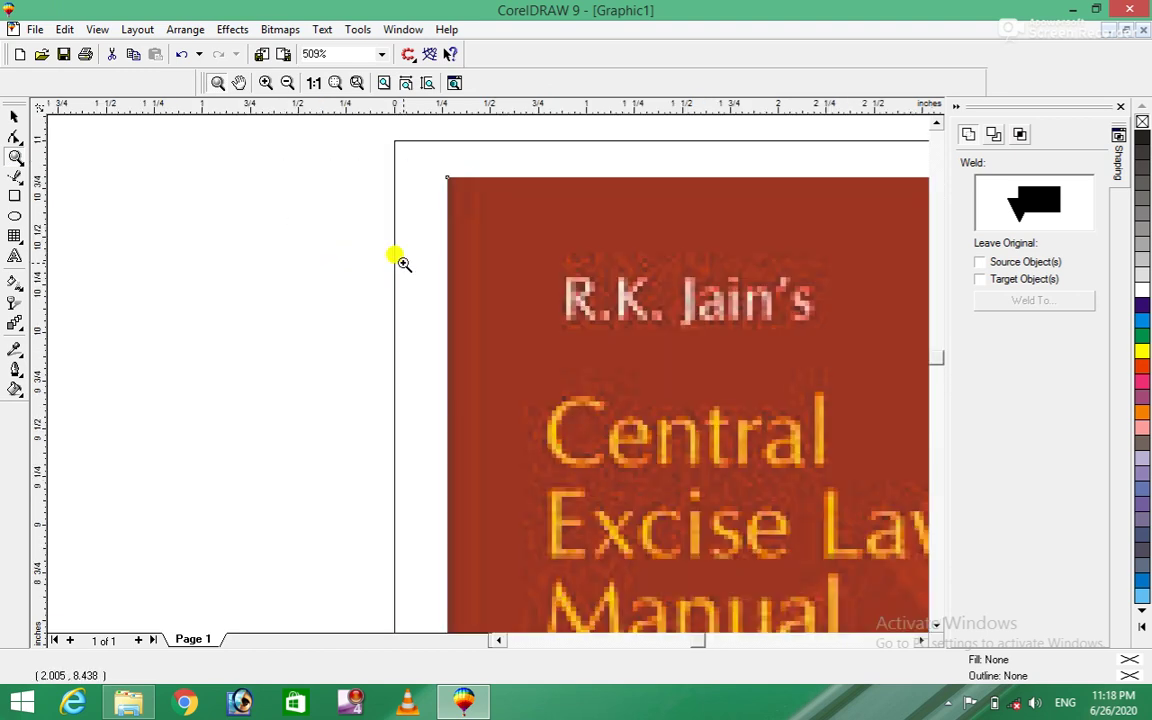
click(918, 641)
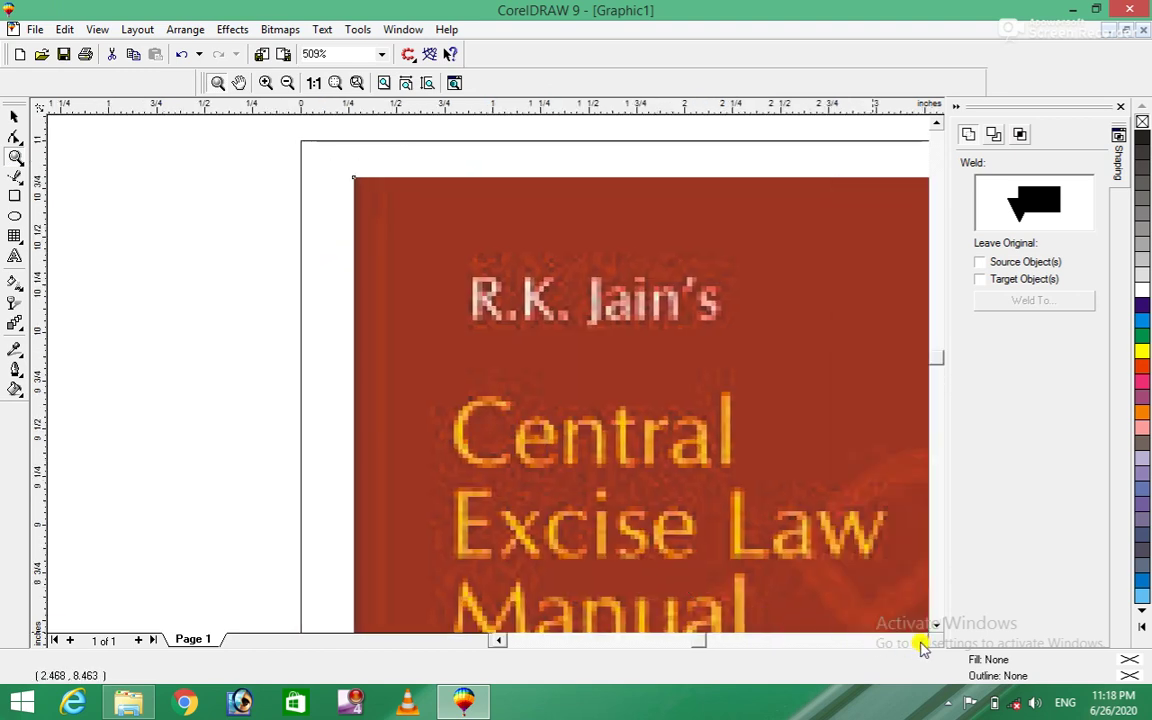
click(919, 642)
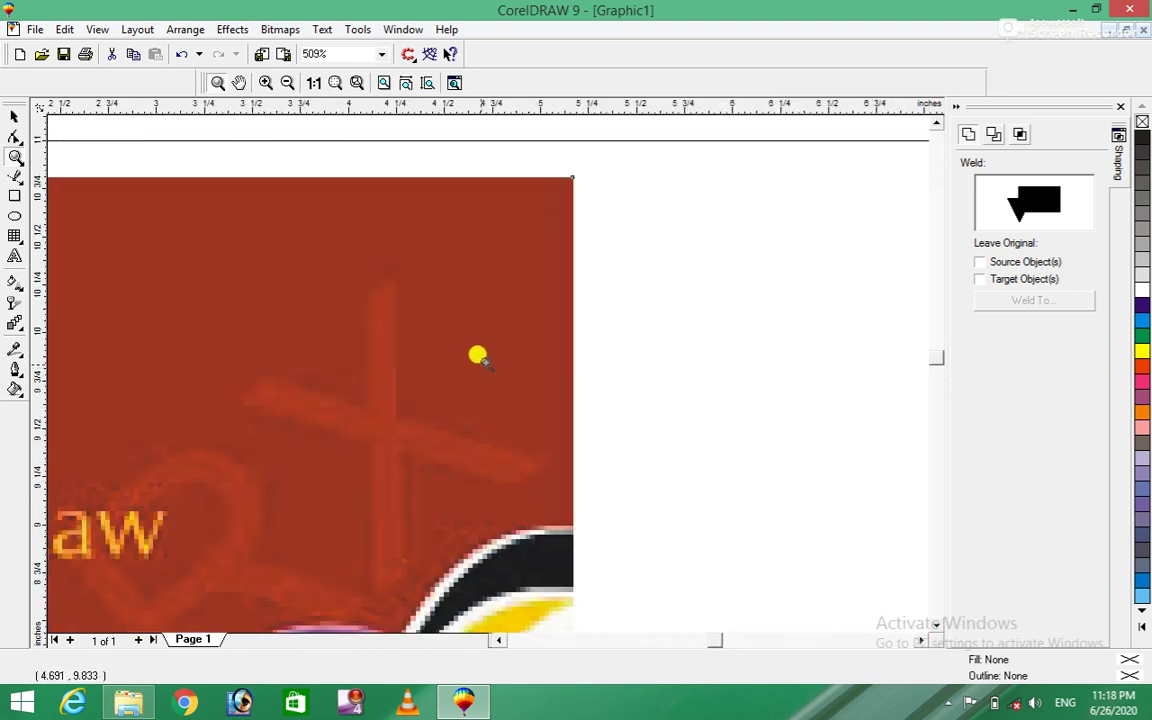
right_click(424, 321)
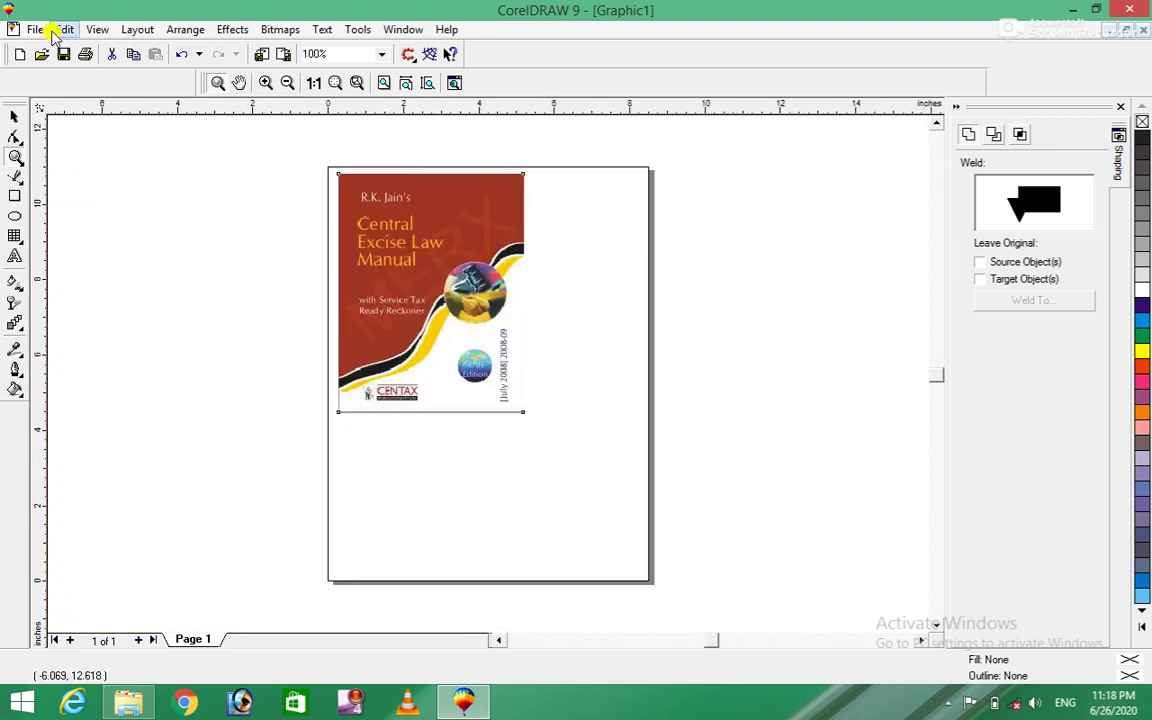
click(14, 118)
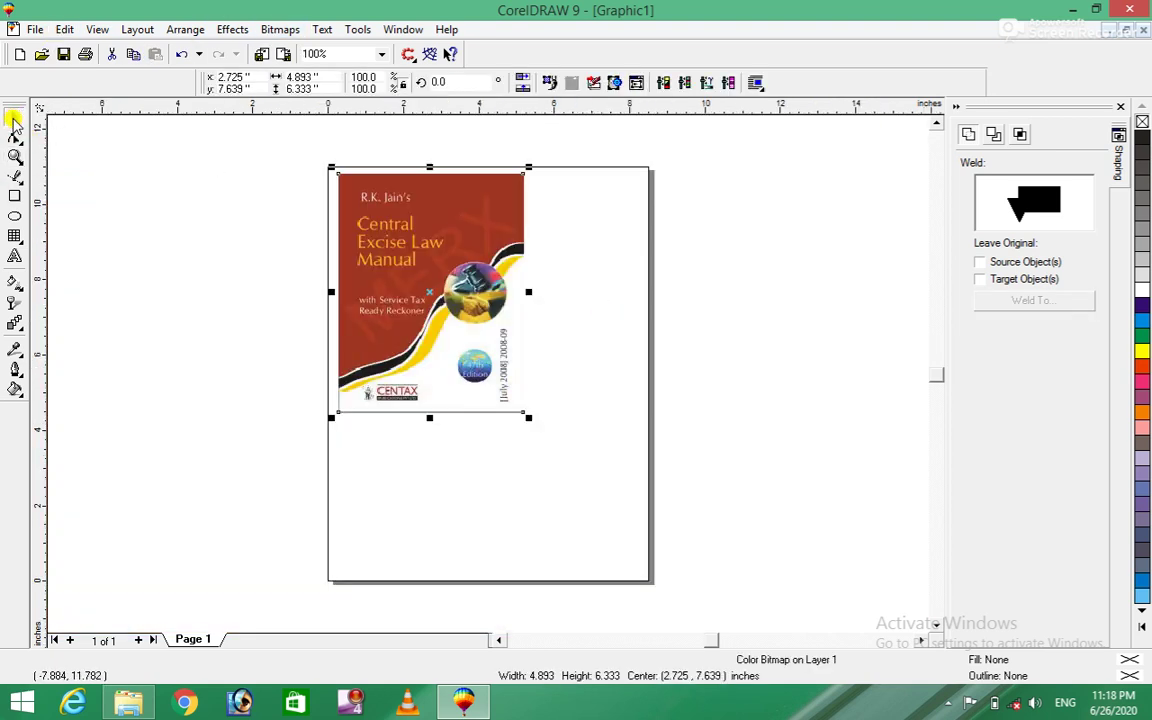
click(232, 29)
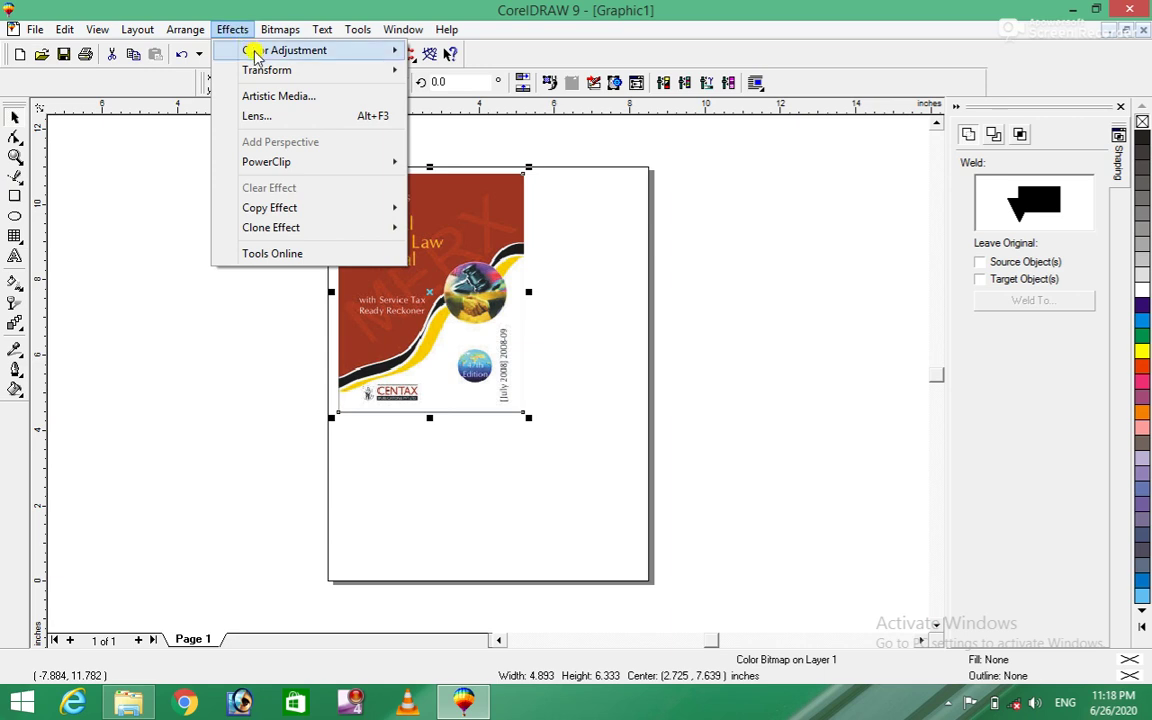
mouse_move(284, 50)
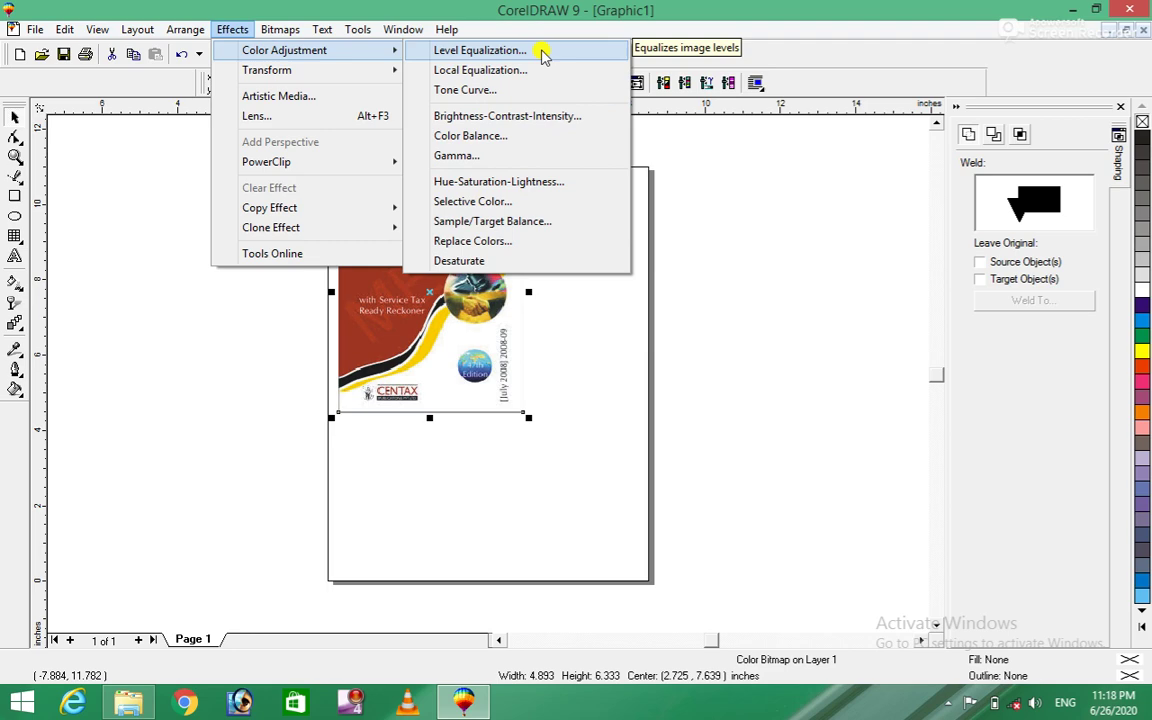
click(541, 55)
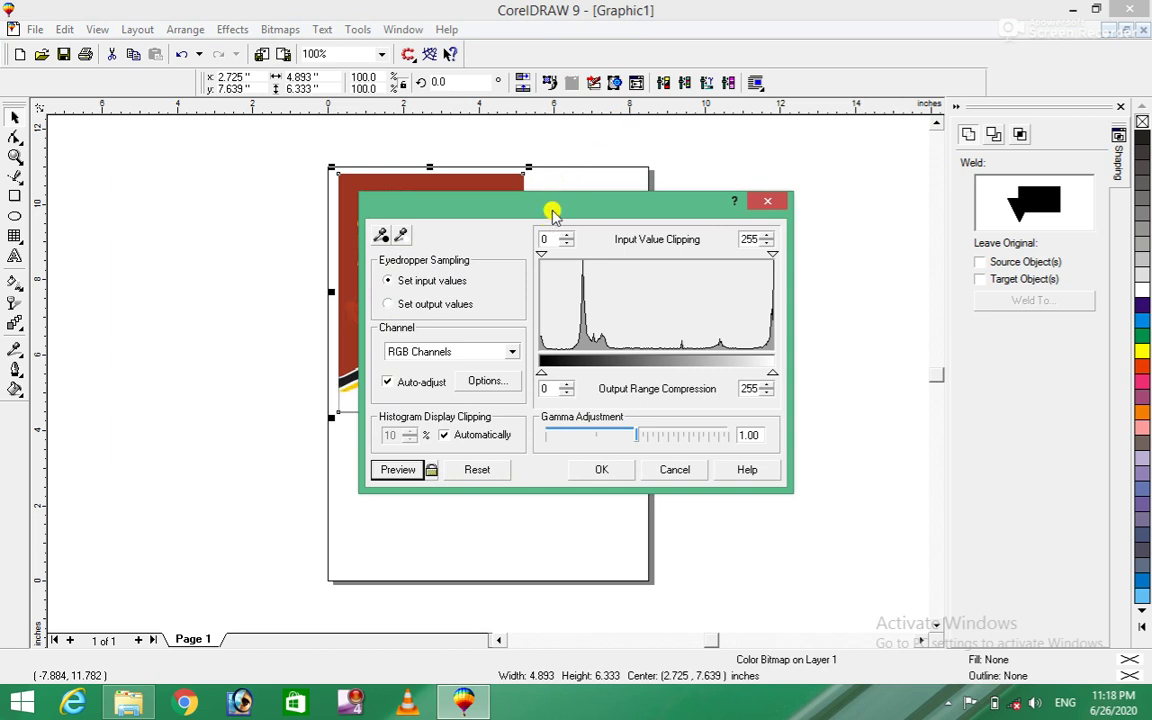
drag(553, 213, 742, 180)
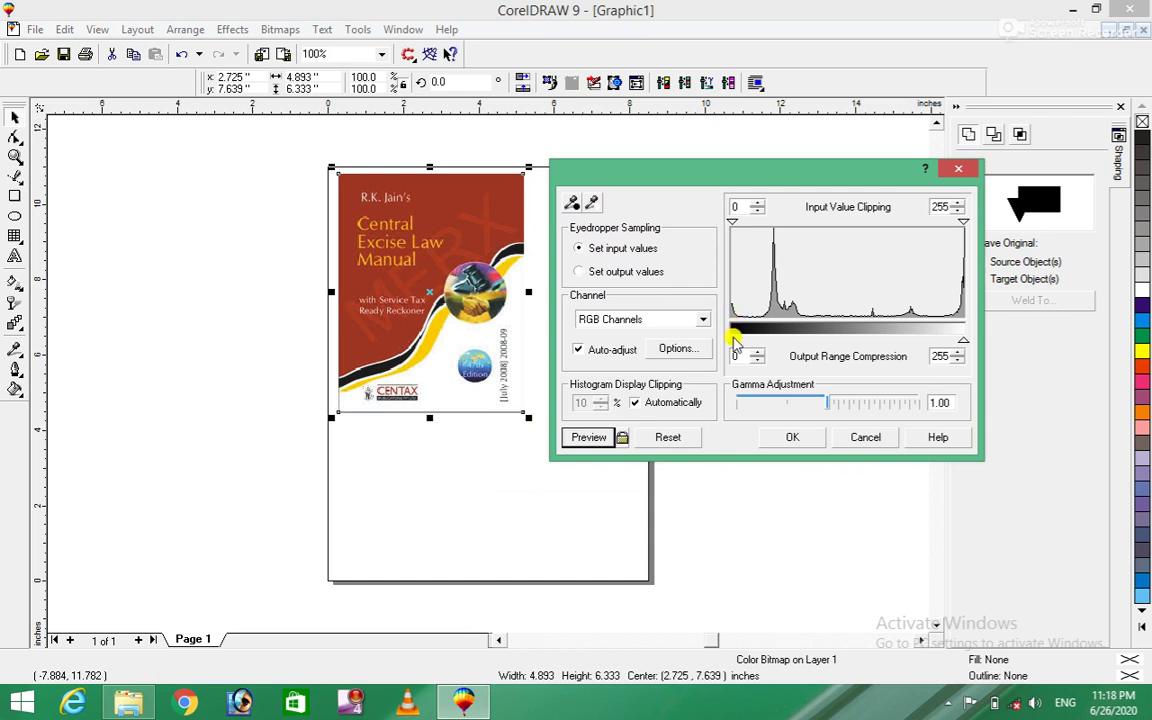
drag(733, 336, 745, 336)
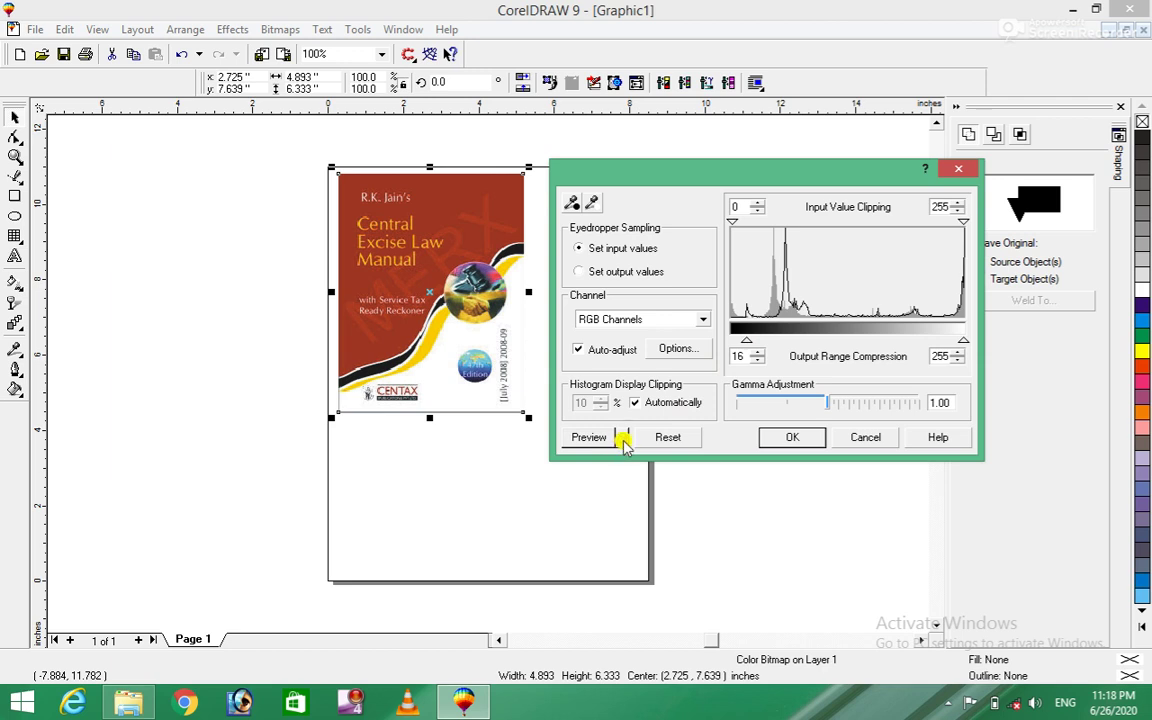
click(621, 439)
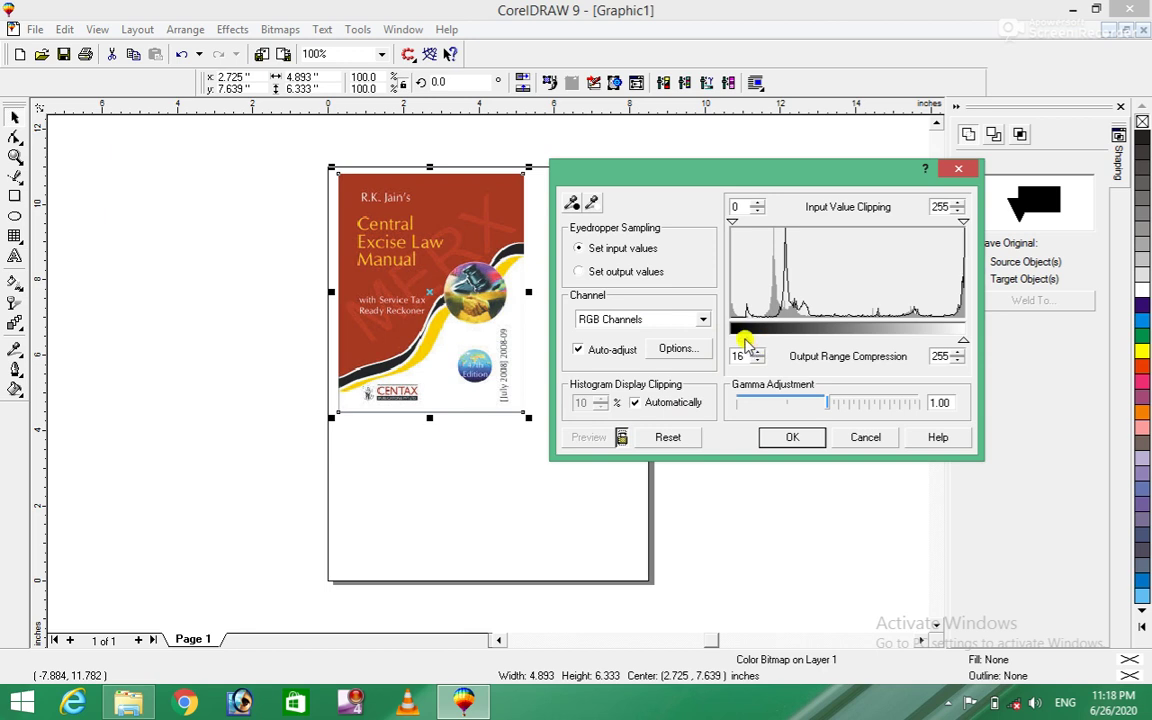
drag(745, 343, 767, 340)
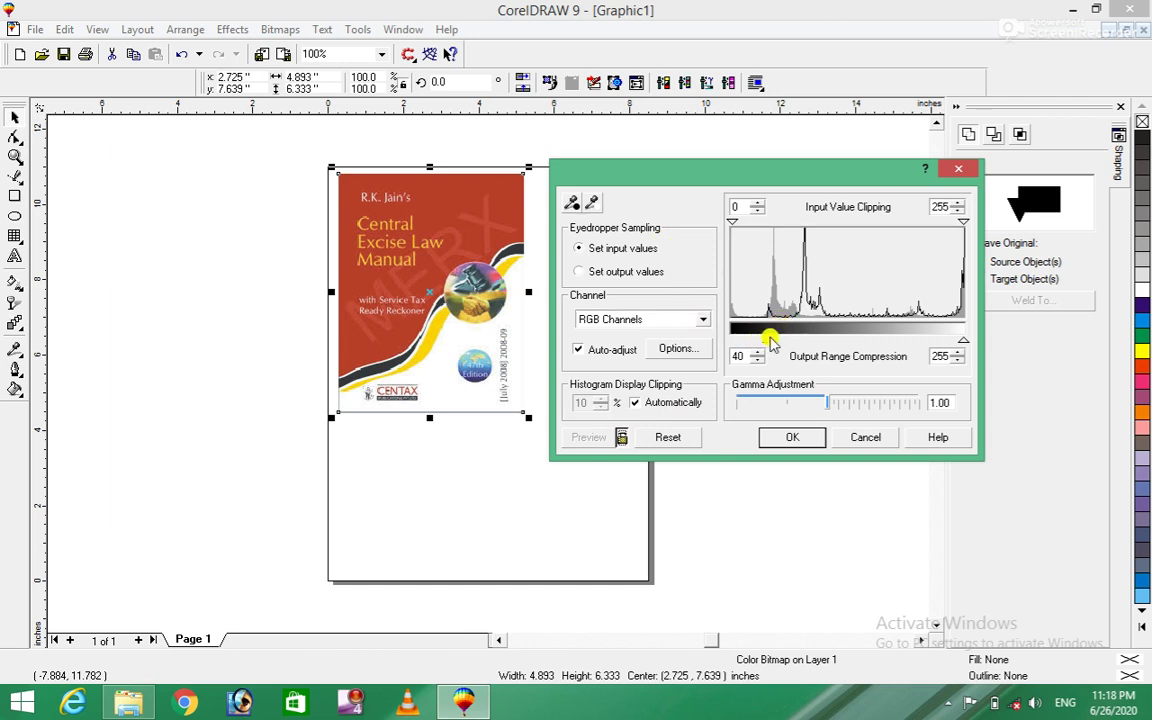
drag(767, 340, 790, 341)
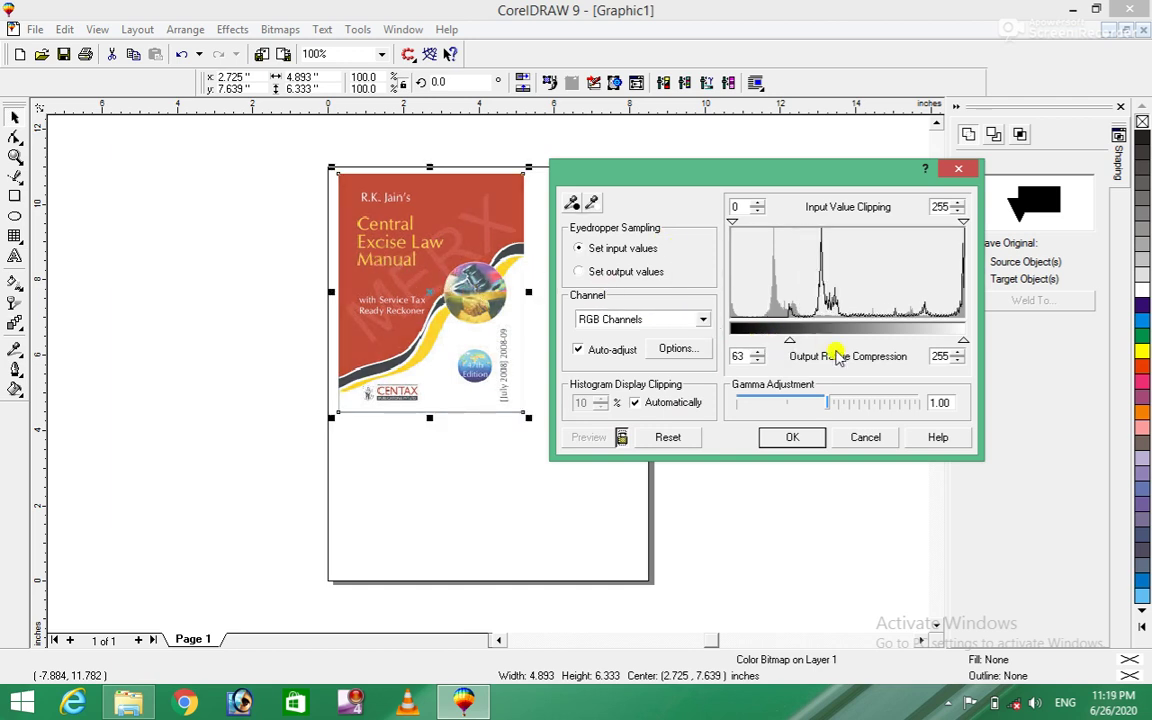
drag(790, 341, 833, 341)
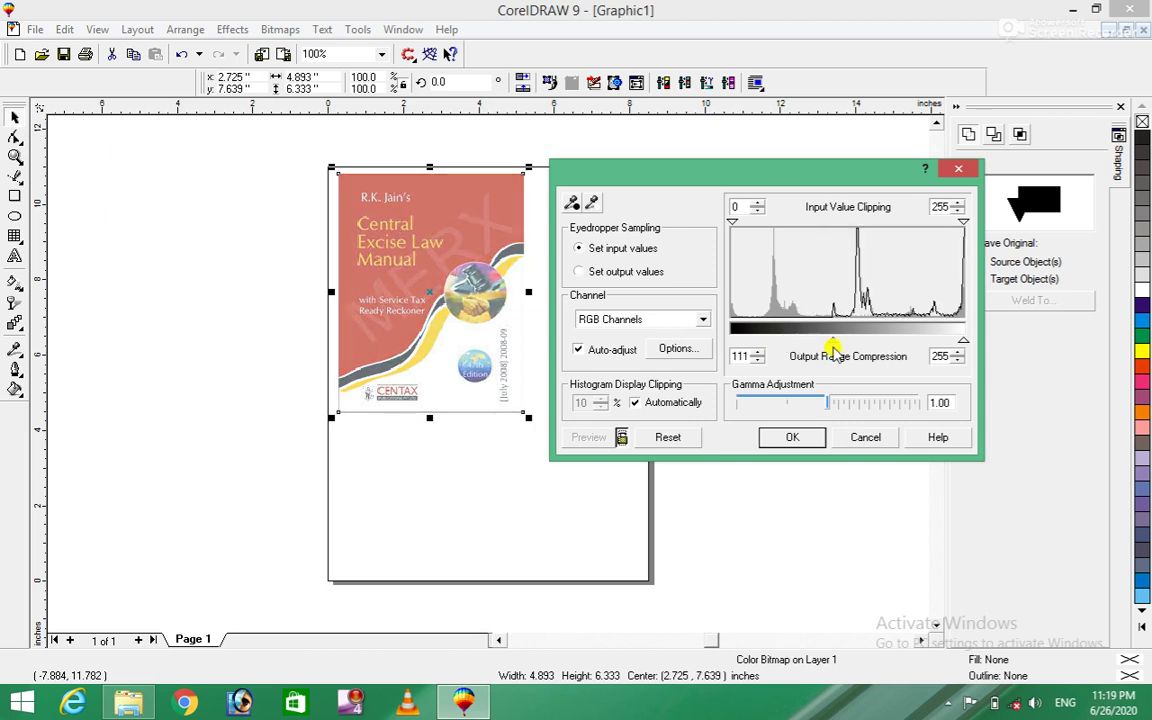
drag(836, 341, 885, 345)
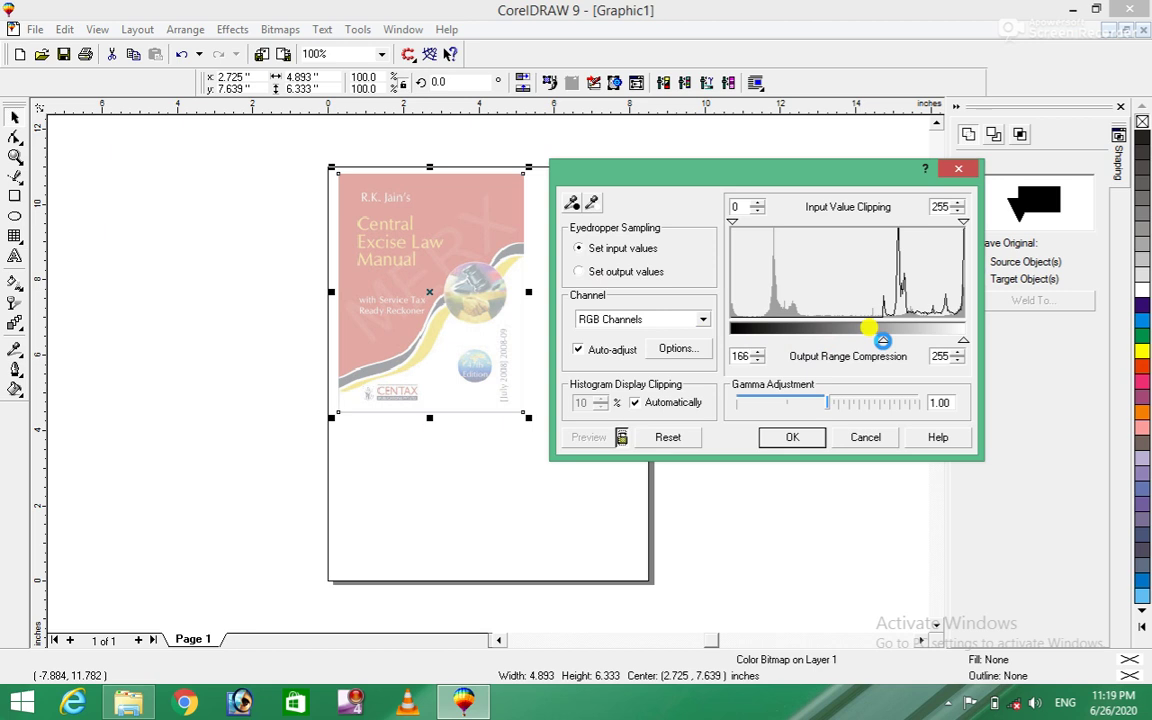
drag(883, 344, 733, 341)
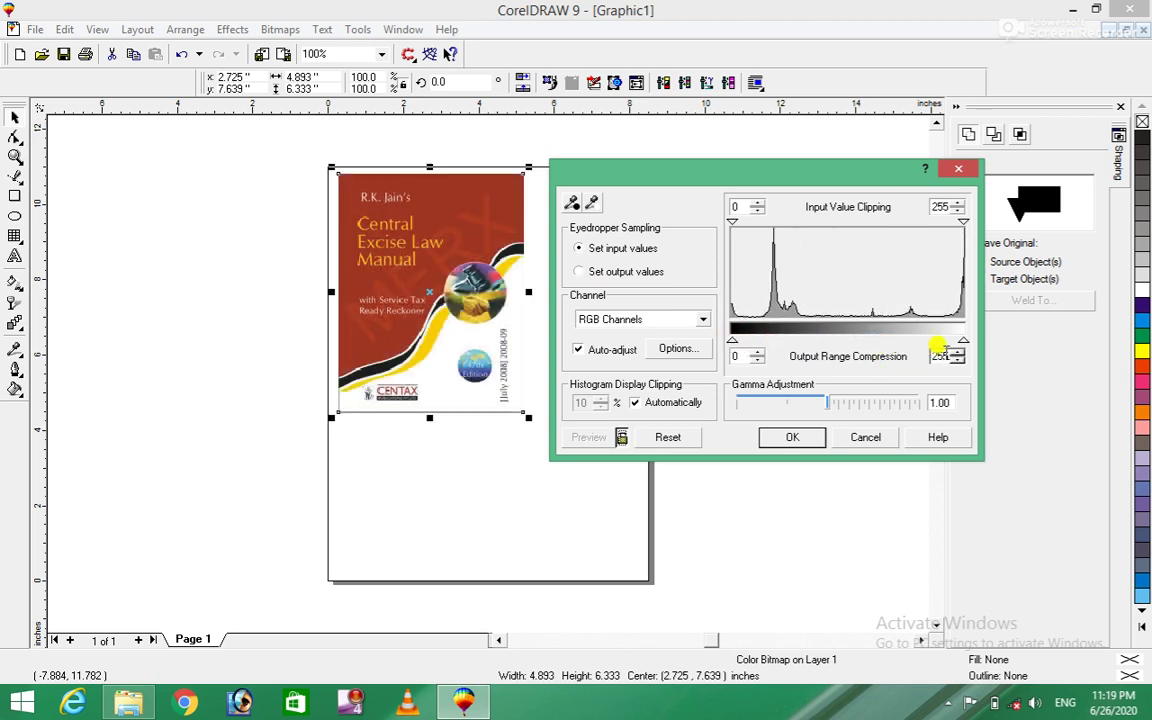
drag(965, 345, 903, 342)
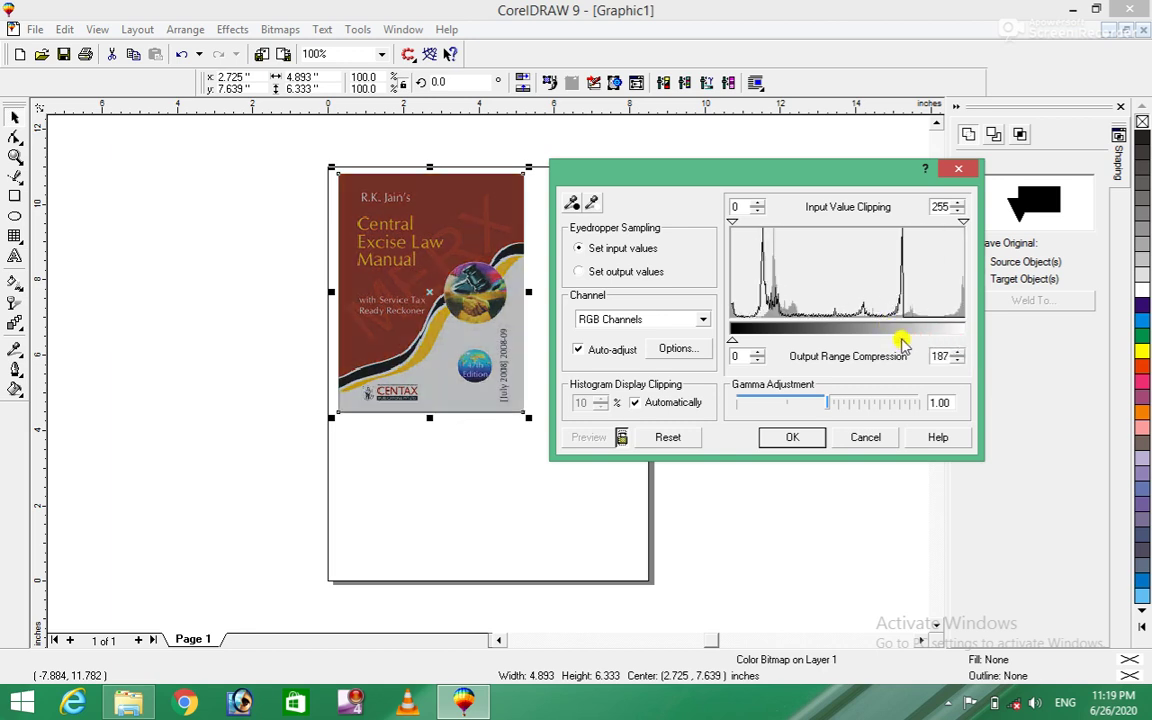
drag(903, 342, 849, 337)
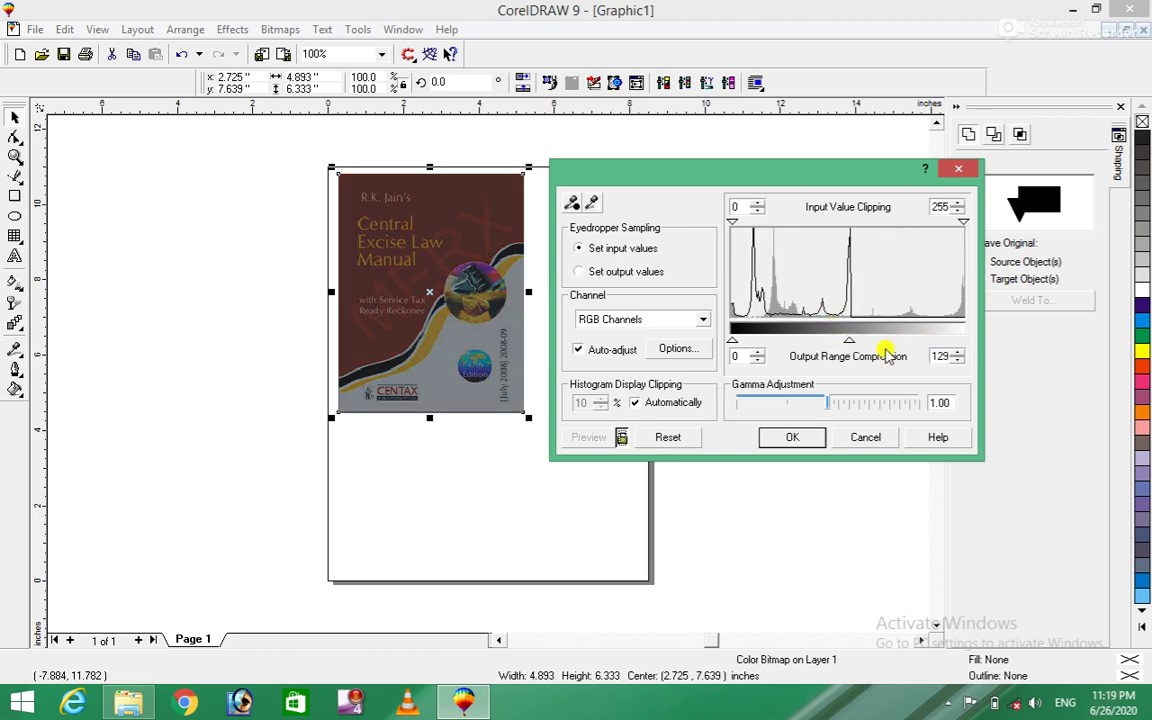
drag(848, 344, 968, 342)
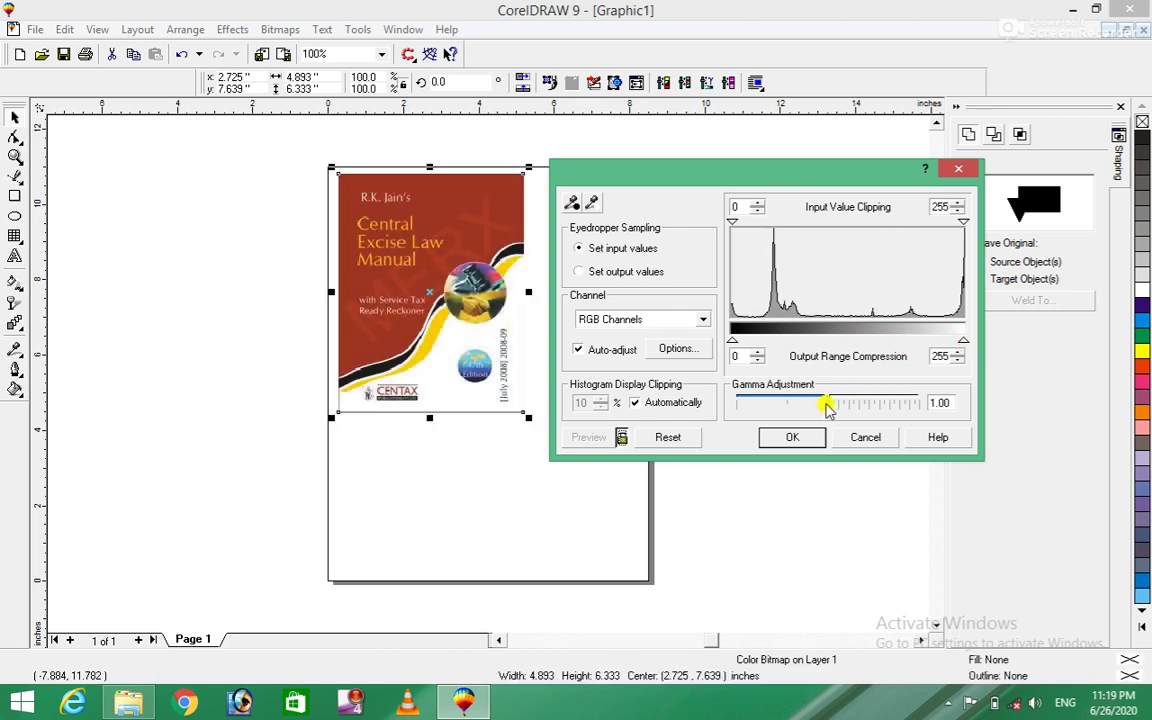
mouse_move(829, 405)
mouse_down()
mouse_move(855, 405)
mouse_move(814, 405)
mouse_up()
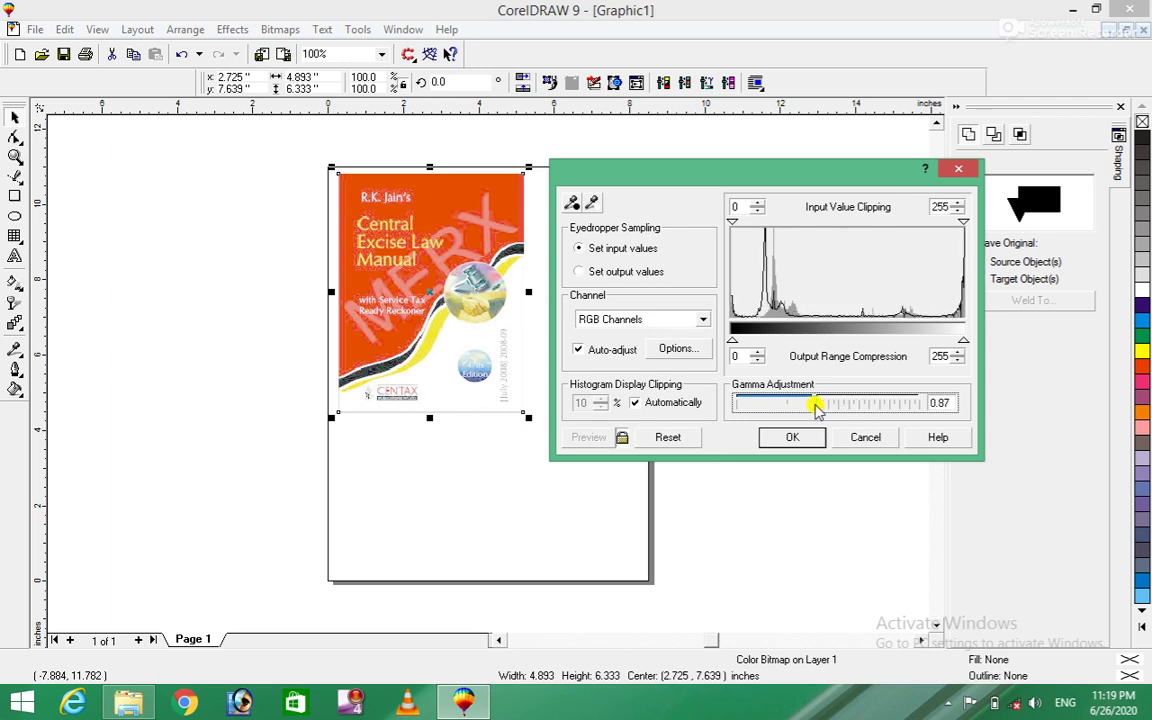
click(666, 437)
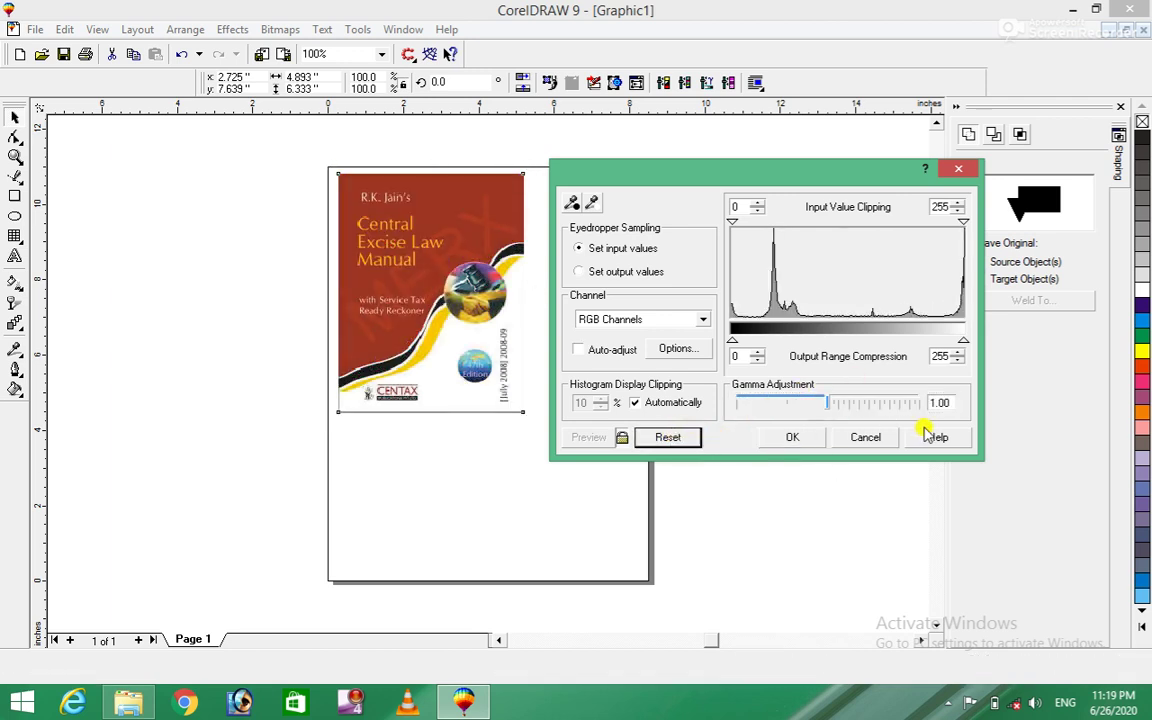
click(865, 437)
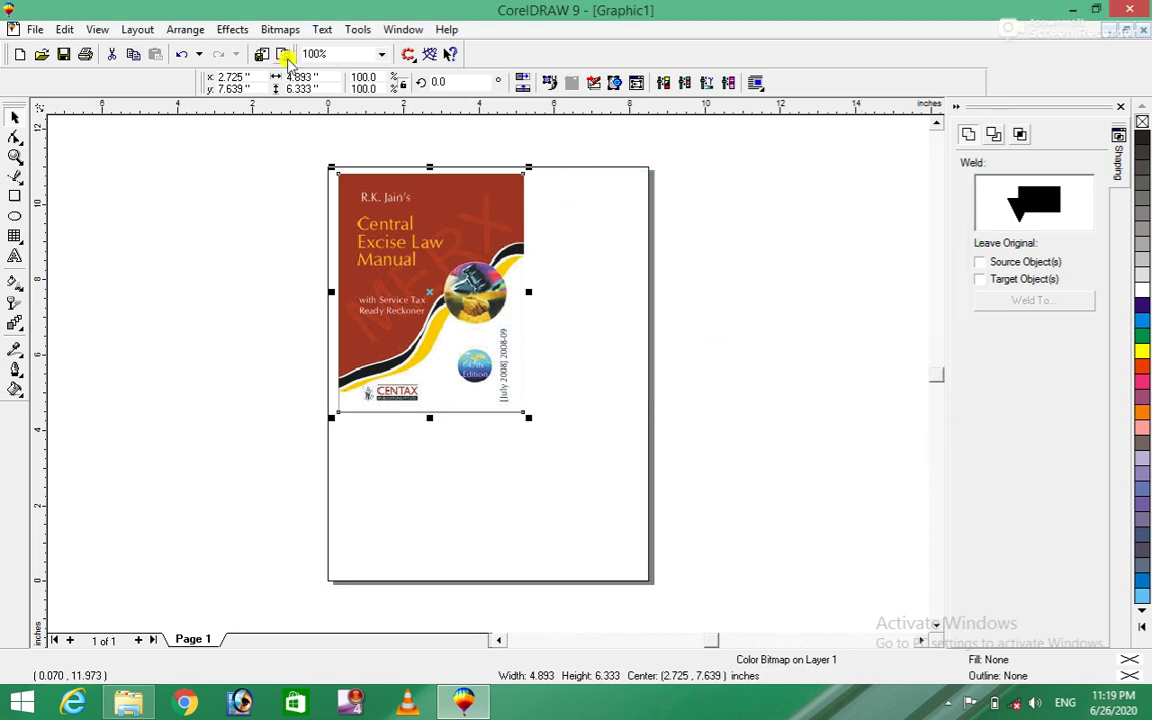
Step: Preview Local Equalization on the cover with width and height 58, then 60, and cancel it
click(230, 30)
mouse_move(284, 50)
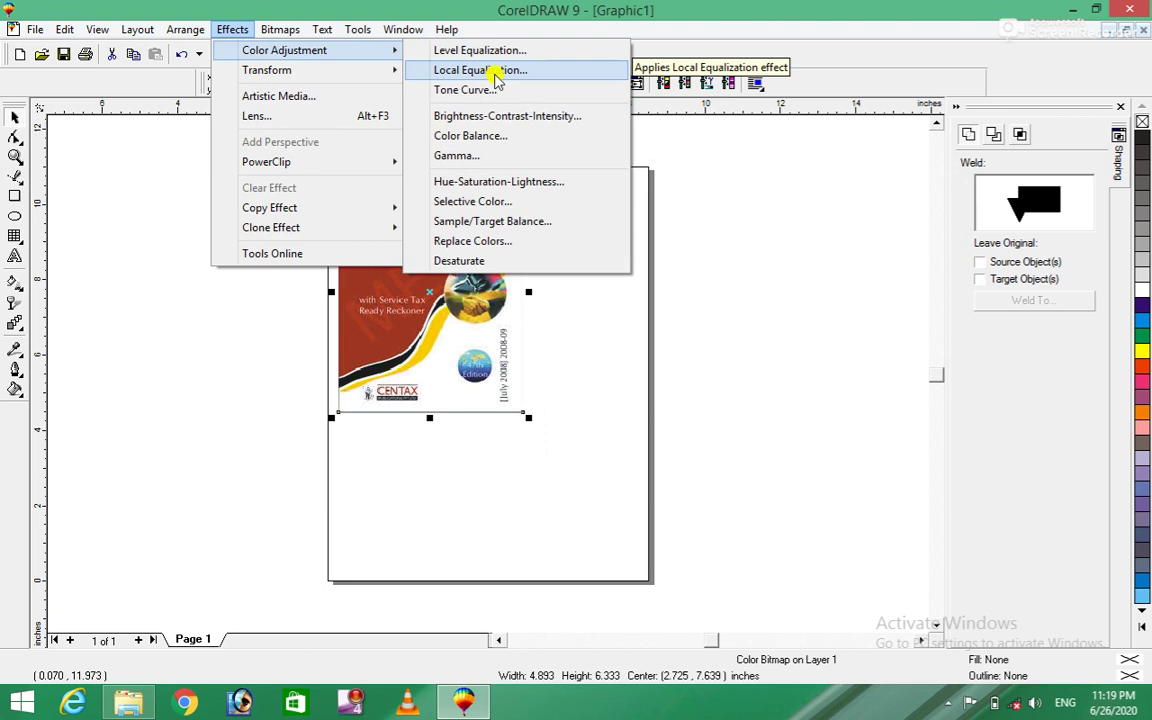
click(495, 78)
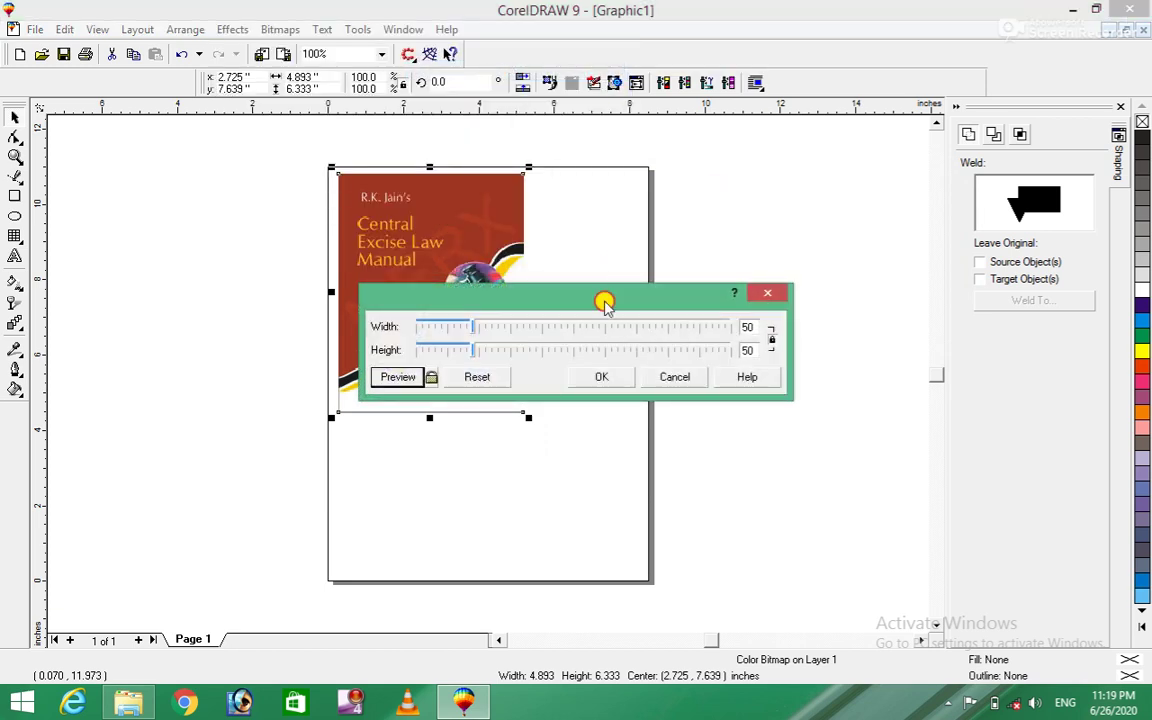
drag(605, 302, 805, 263)
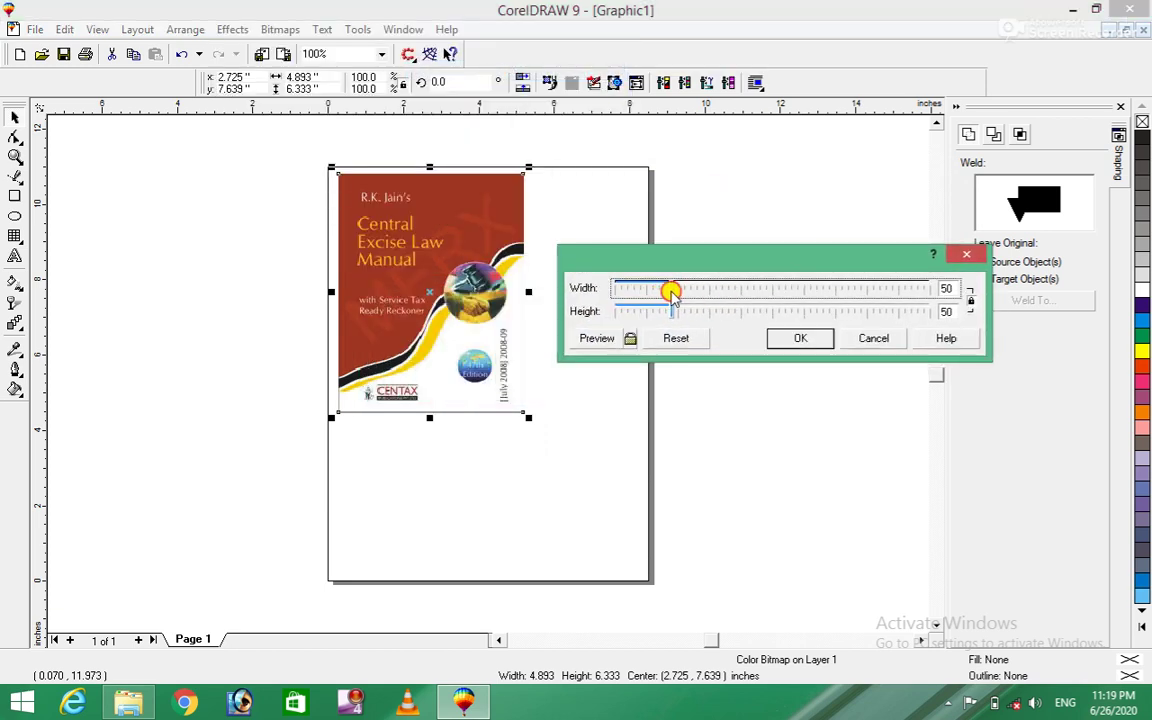
drag(670, 290, 682, 290)
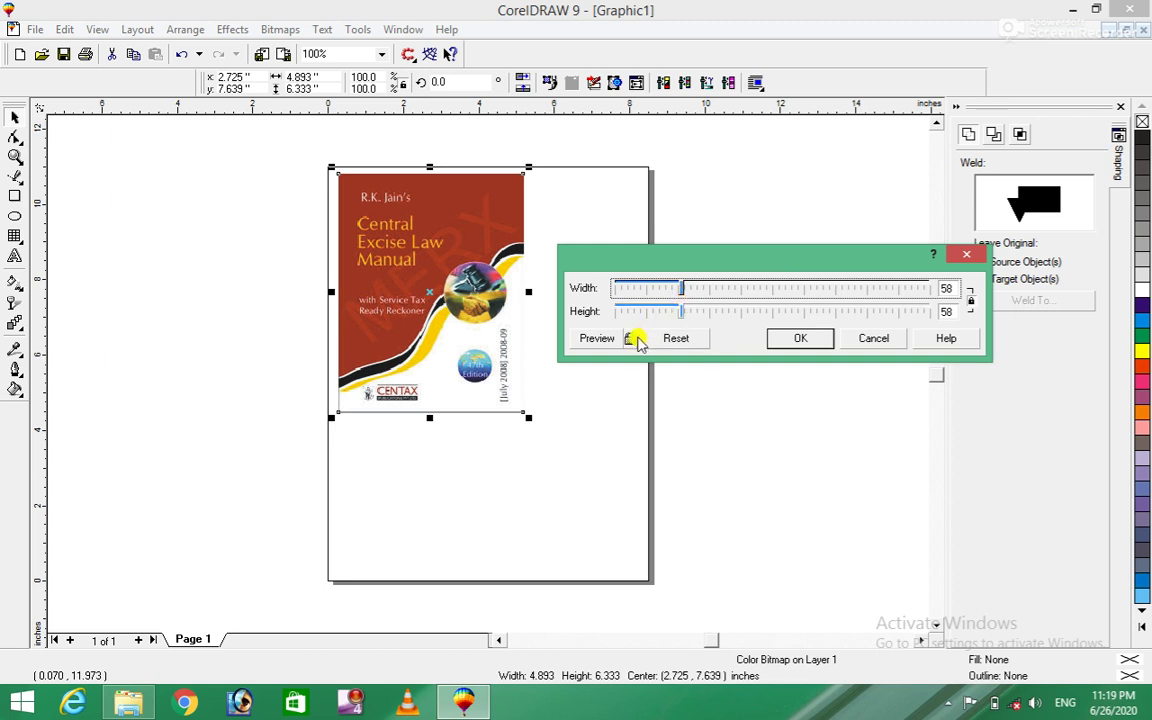
click(633, 340)
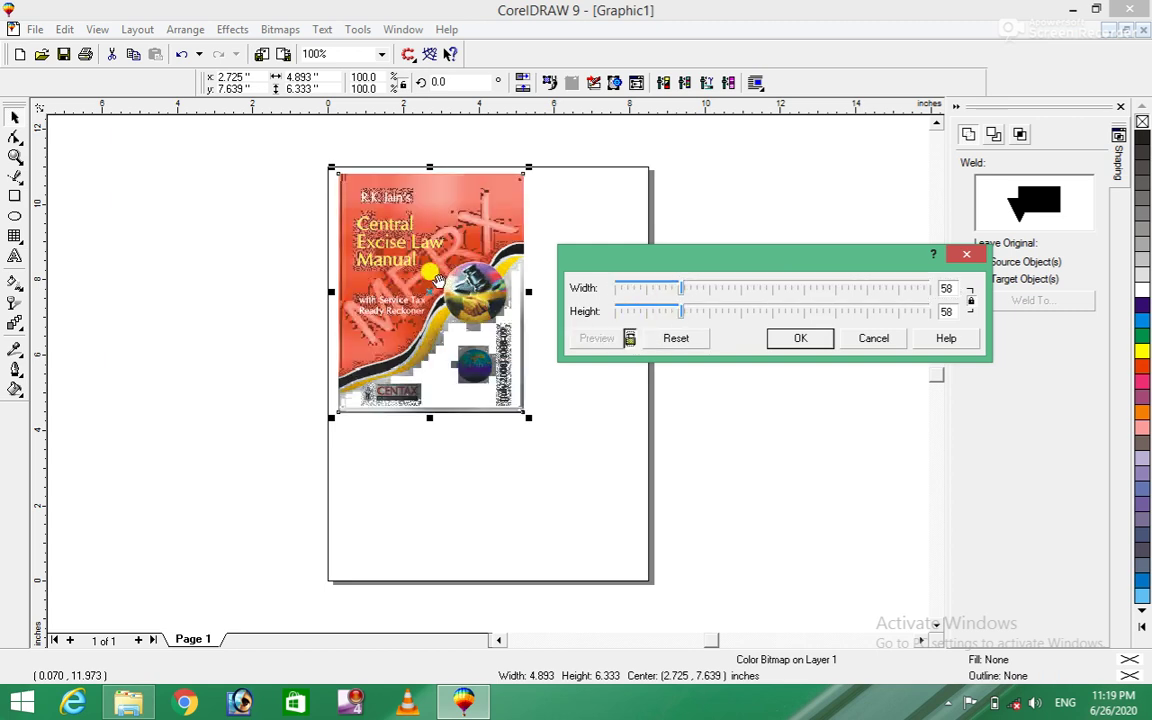
mouse_move(680, 289)
mouse_down()
mouse_move(648, 314)
mouse_move(624, 313)
mouse_move(731, 318)
mouse_up()
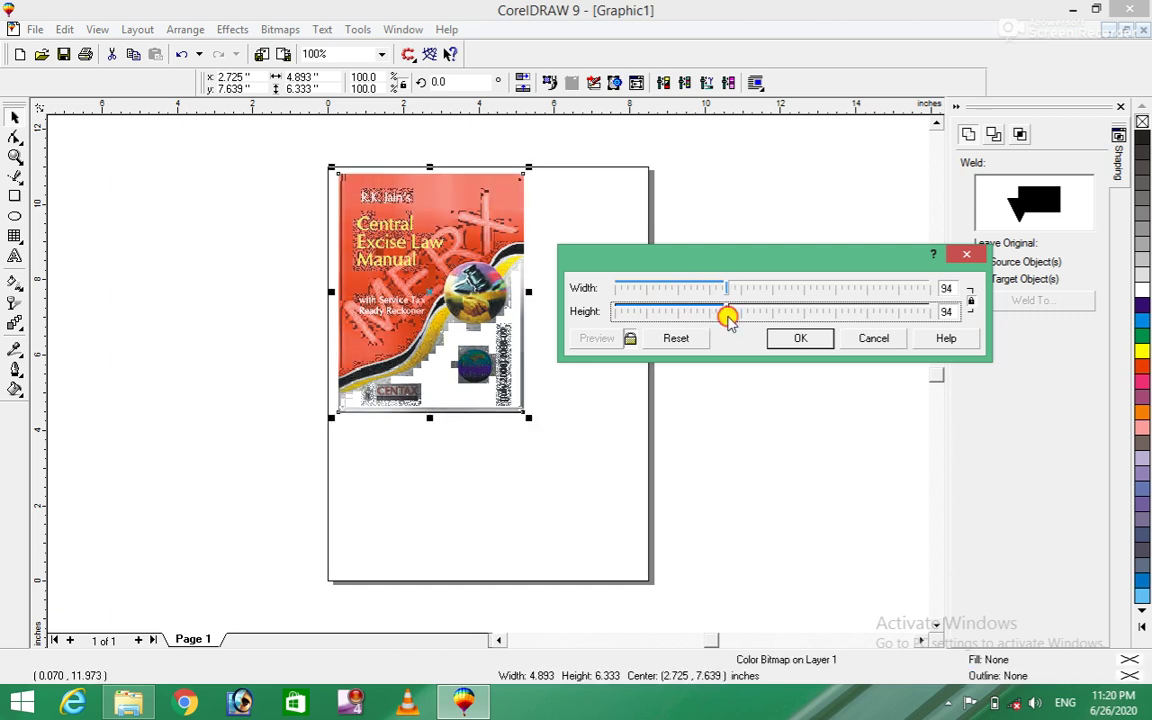
click(873, 338)
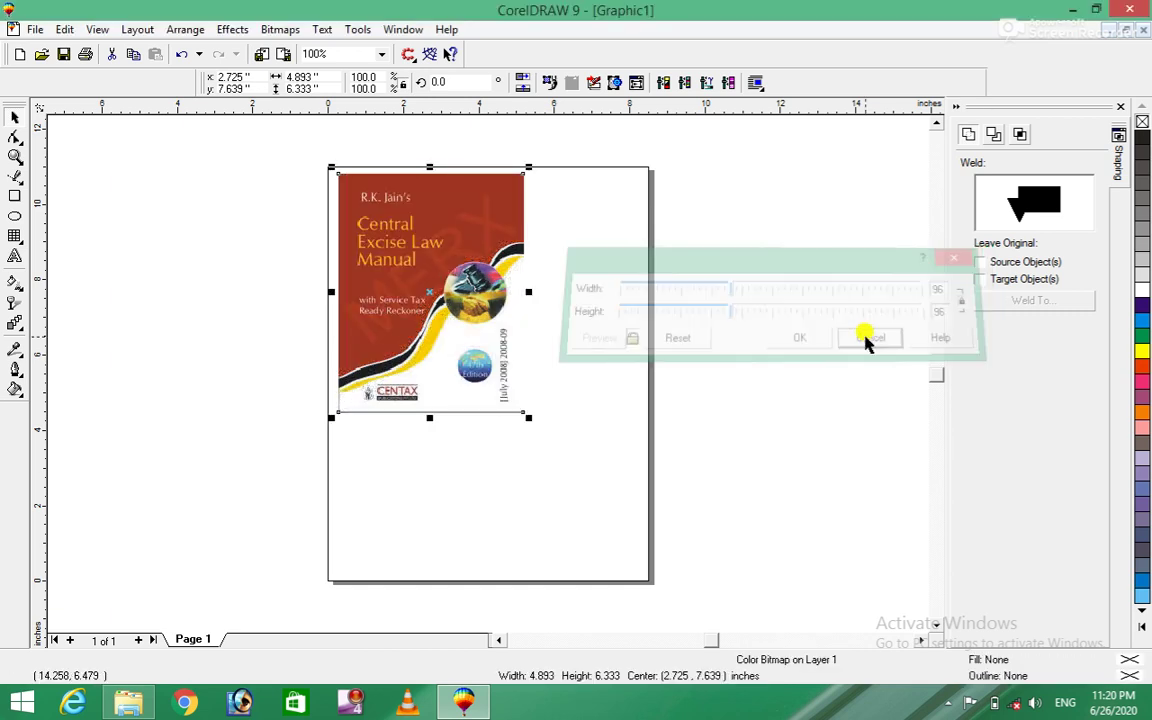
click(232, 29)
mouse_move(284, 50)
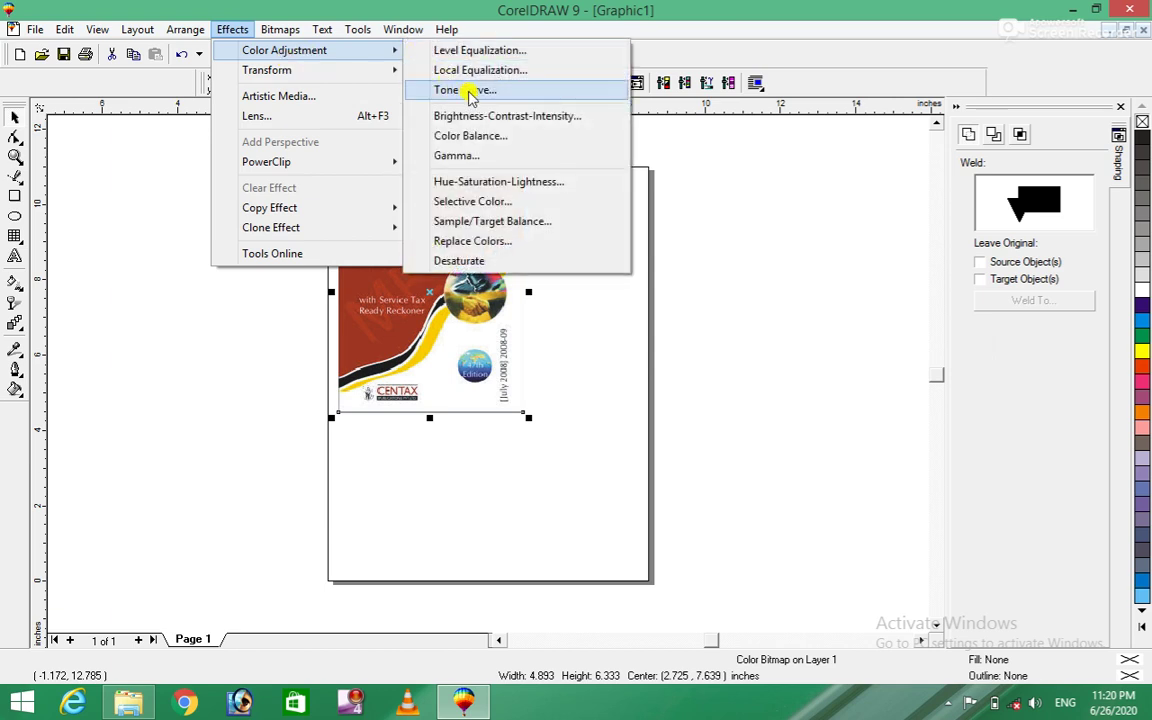
click(514, 91)
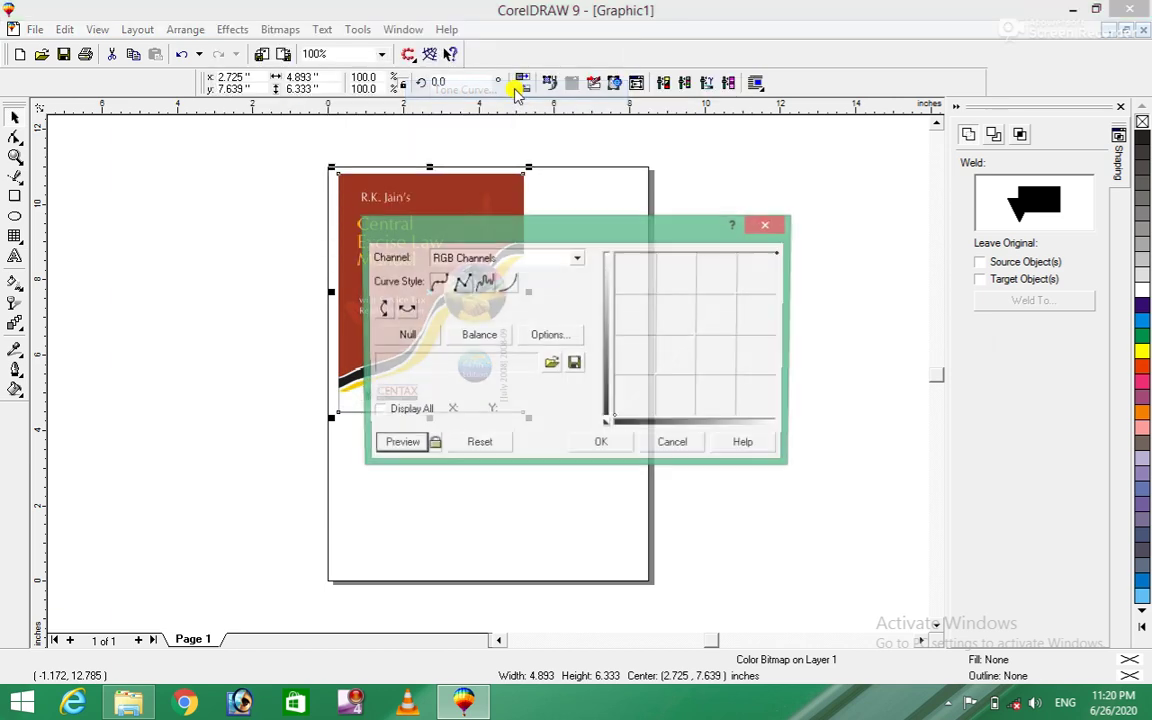
drag(553, 232, 736, 217)
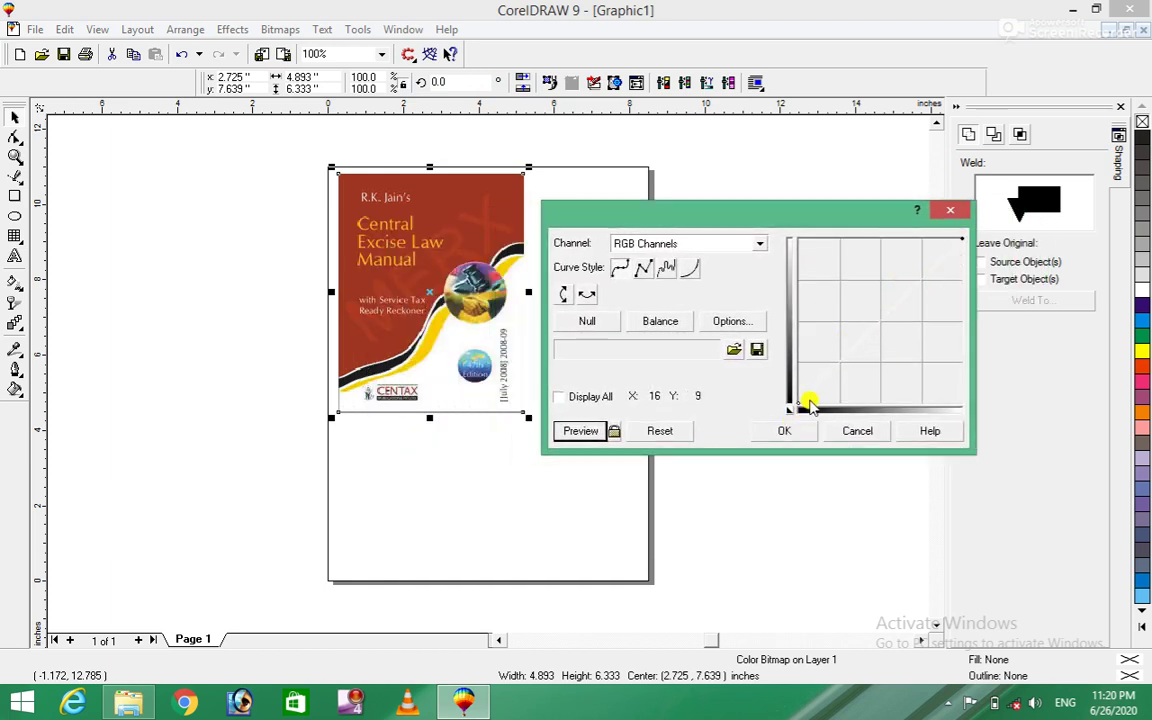
drag(794, 402, 794, 370)
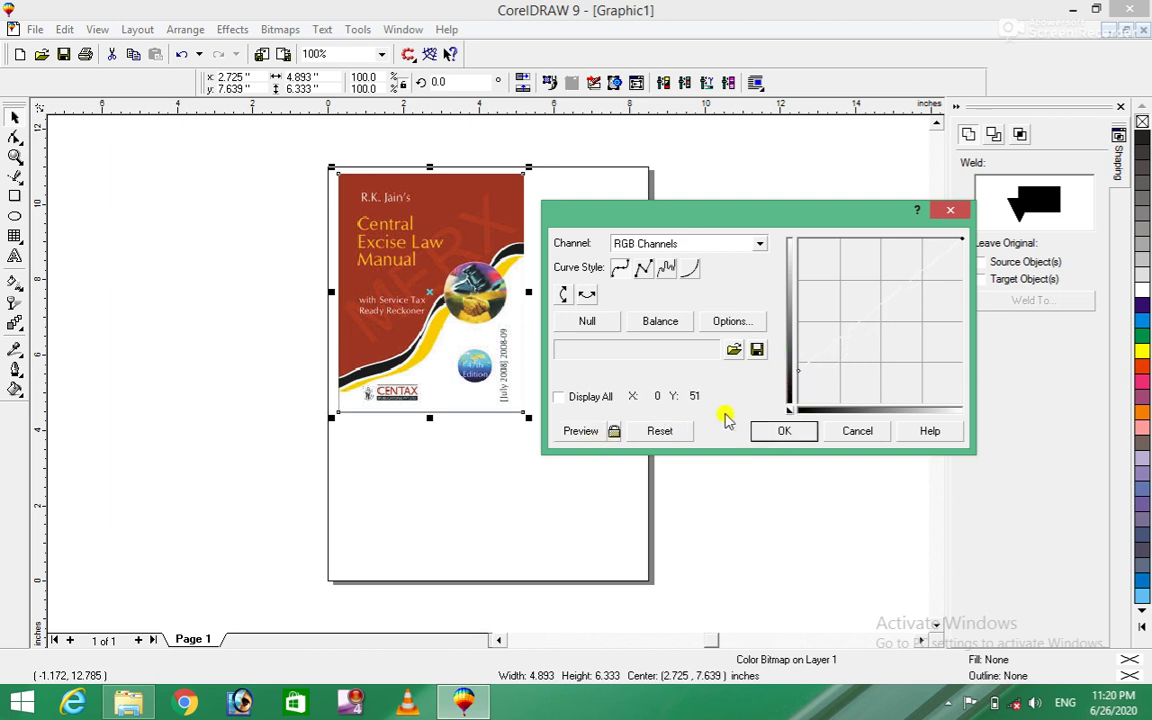
click(613, 431)
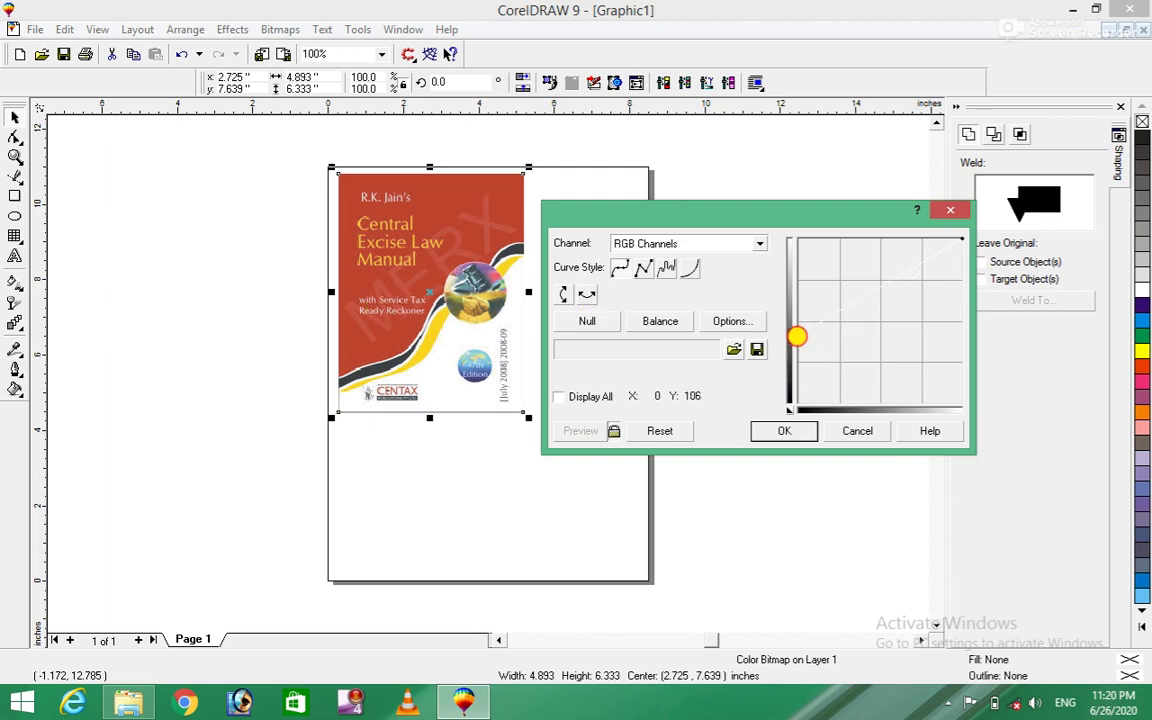
drag(798, 378, 798, 306)
click(613, 431)
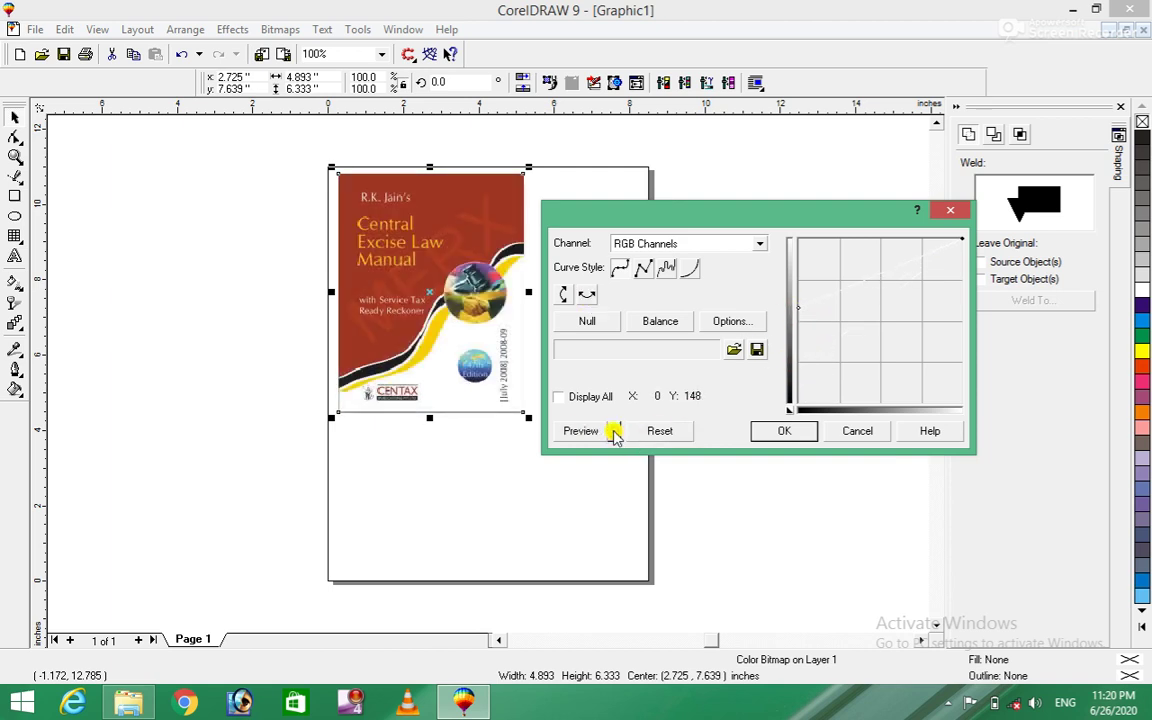
click(610, 431)
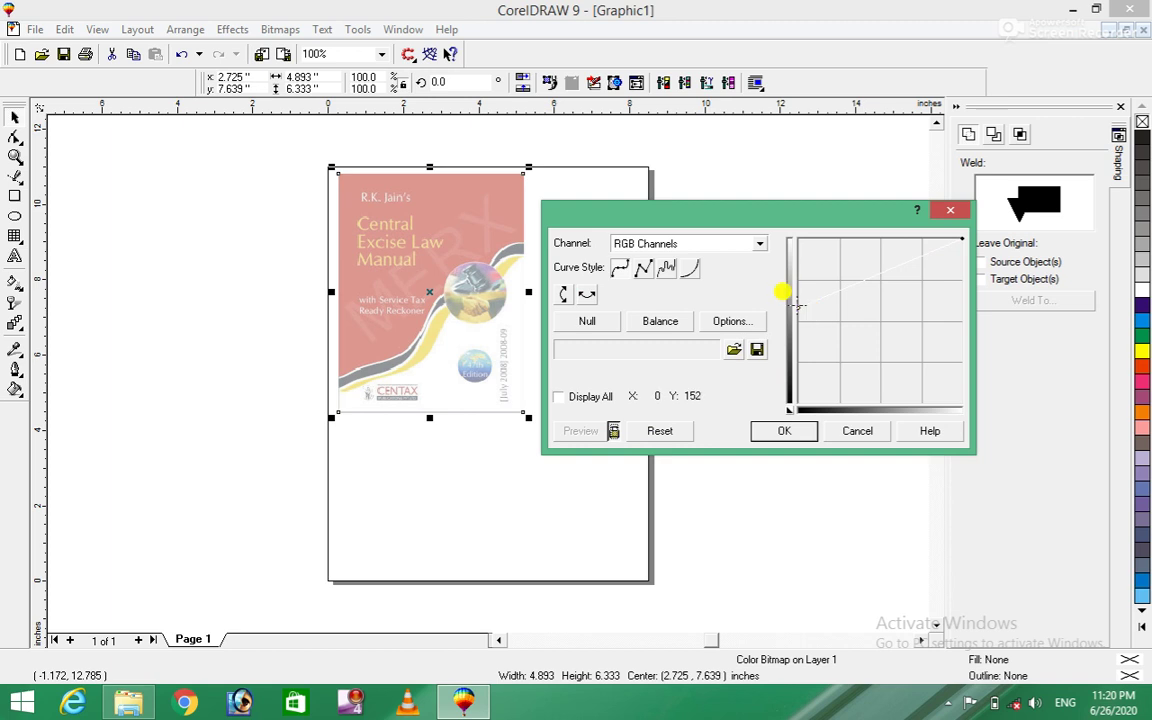
drag(798, 306, 801, 259)
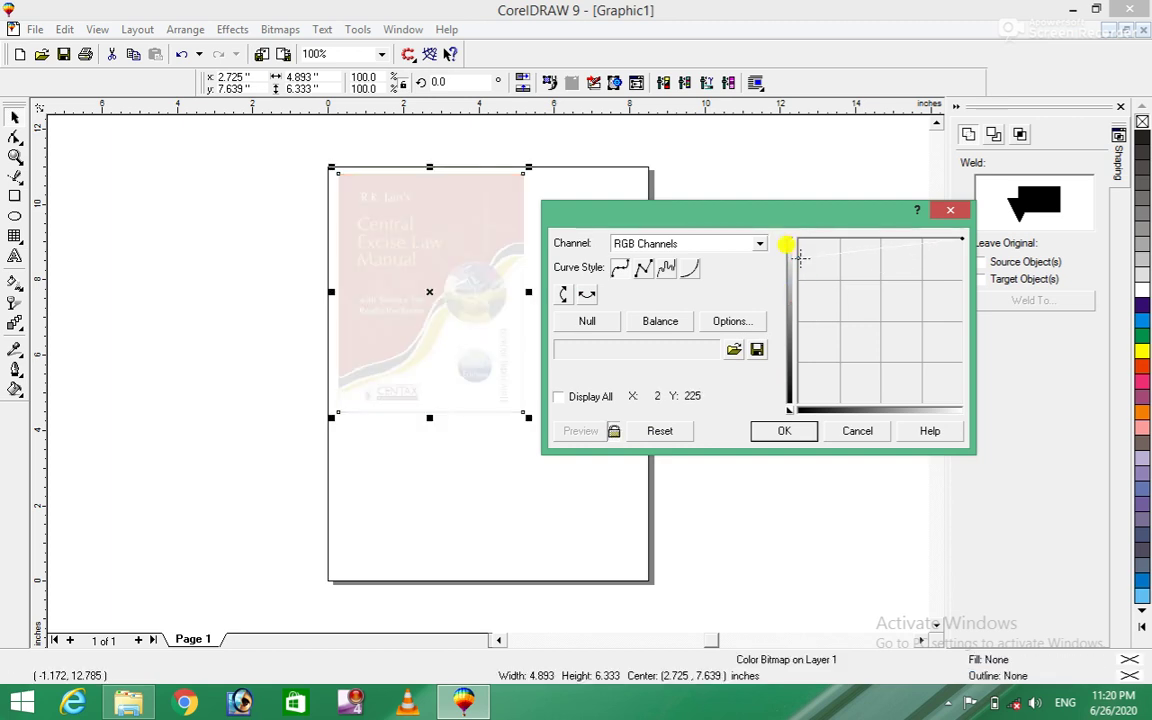
drag(800, 258, 797, 258)
drag(782, 243, 965, 407)
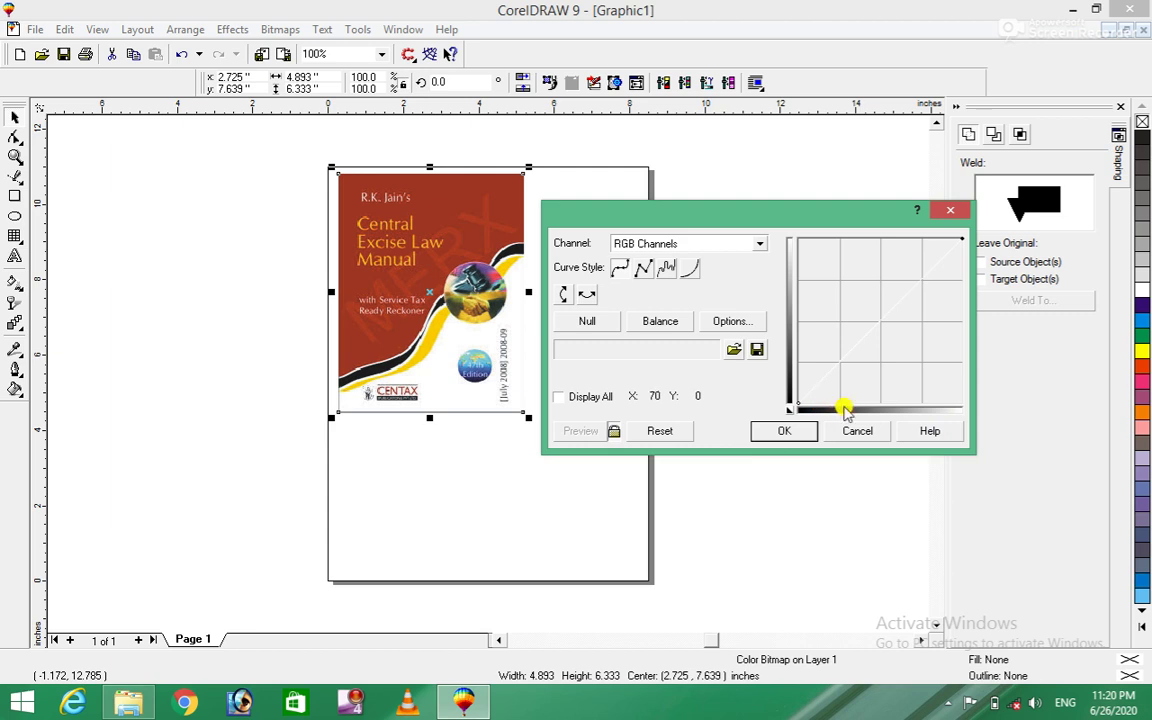
click(643, 270)
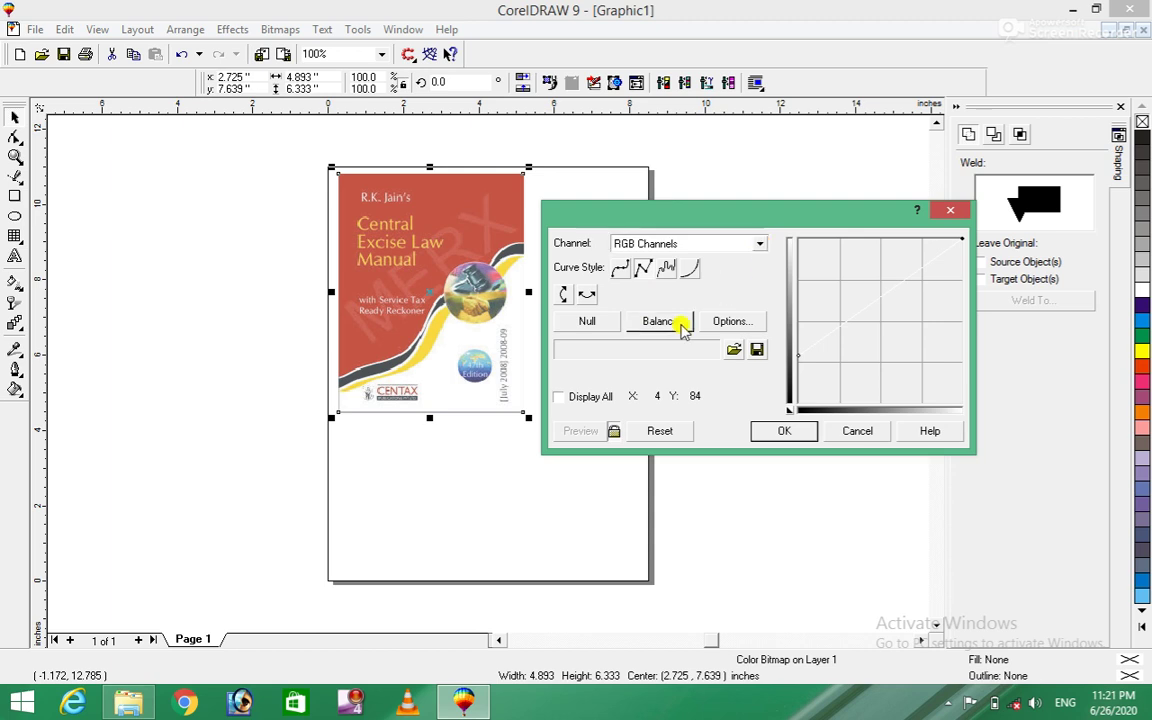
click(590, 321)
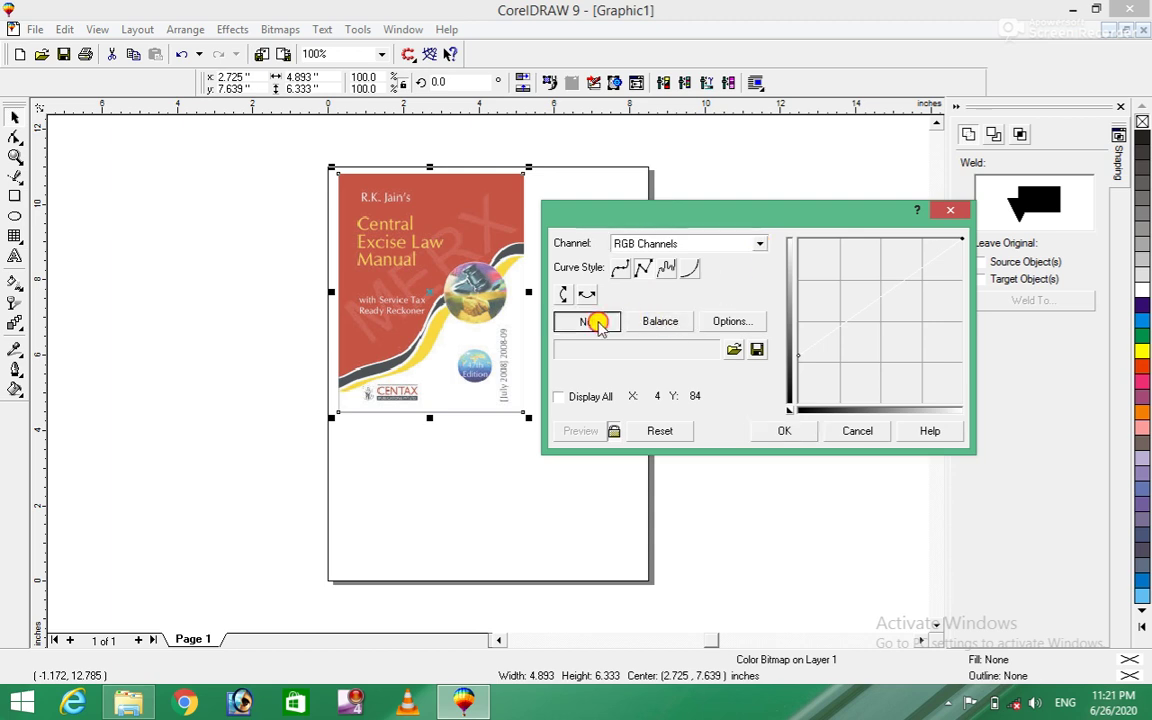
click(650, 322)
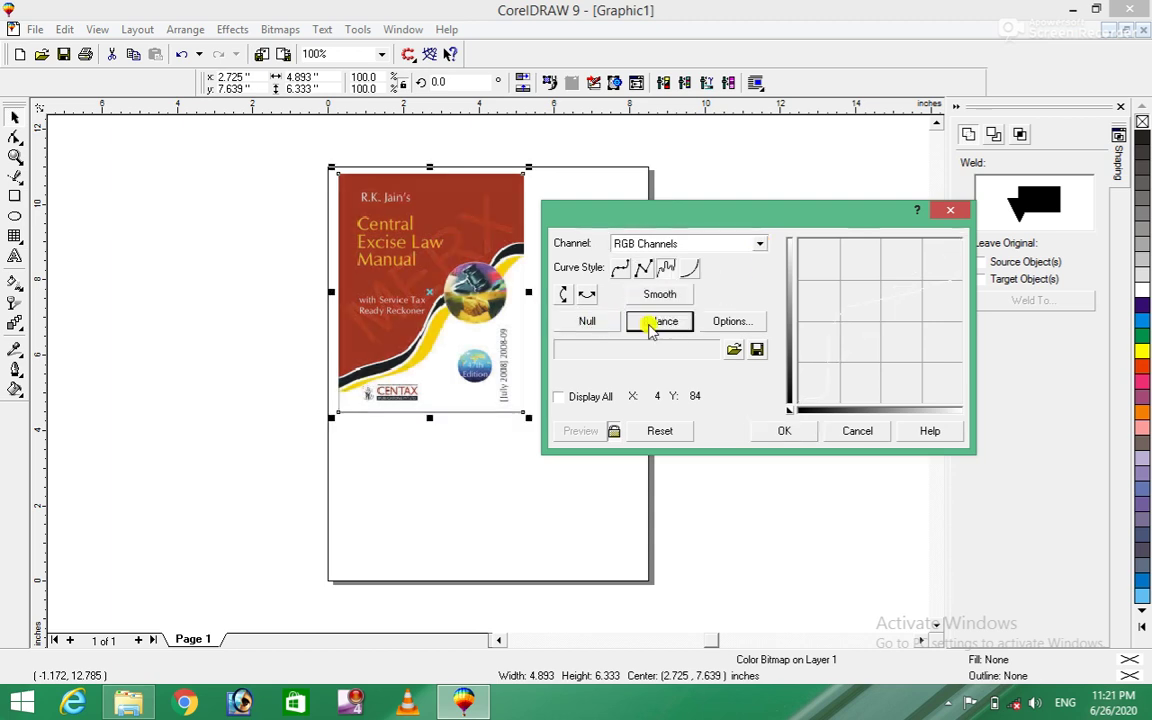
click(718, 321)
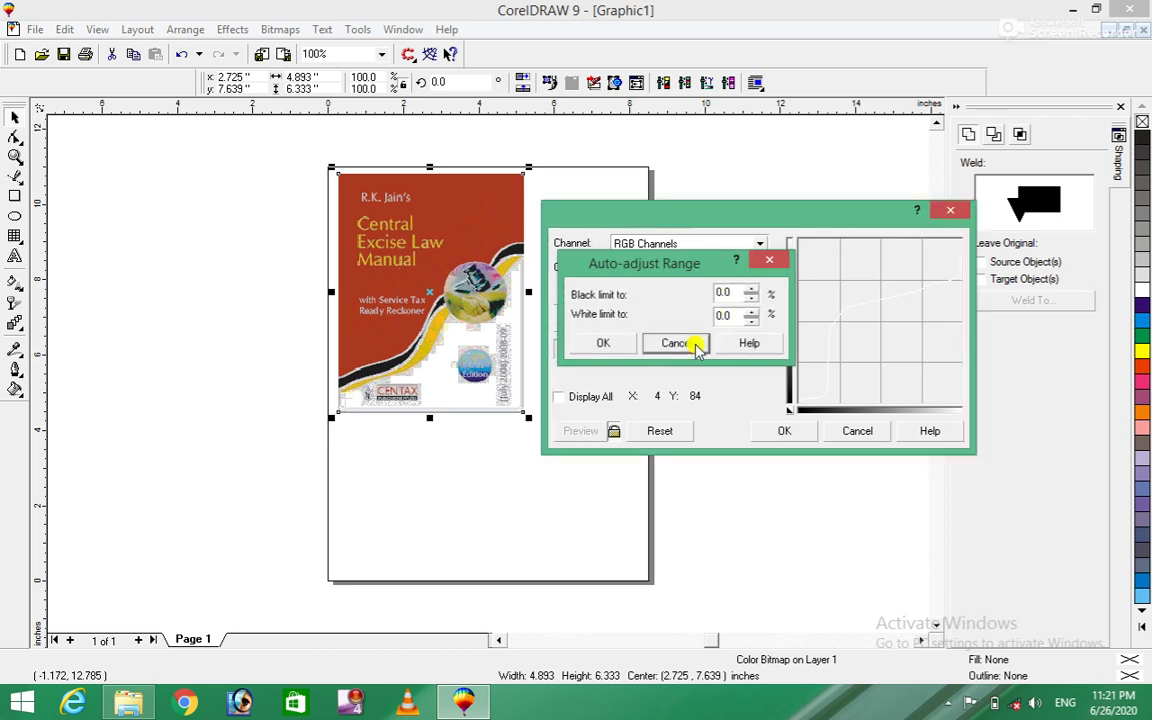
click(692, 342)
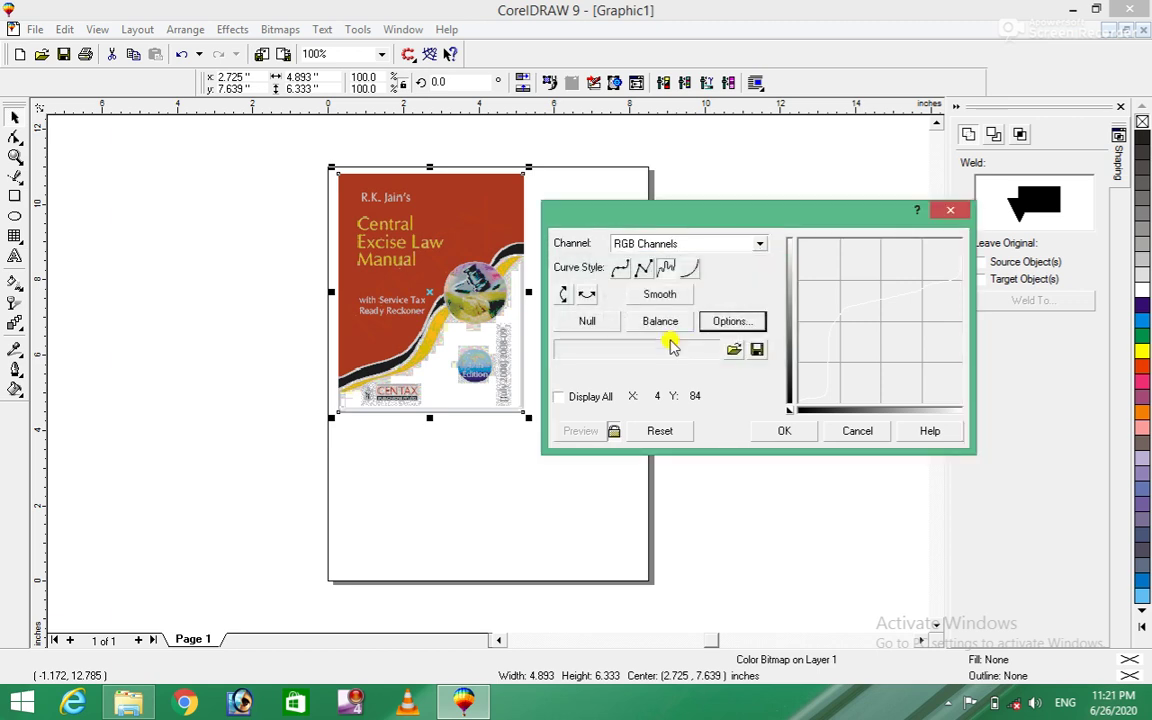
click(589, 322)
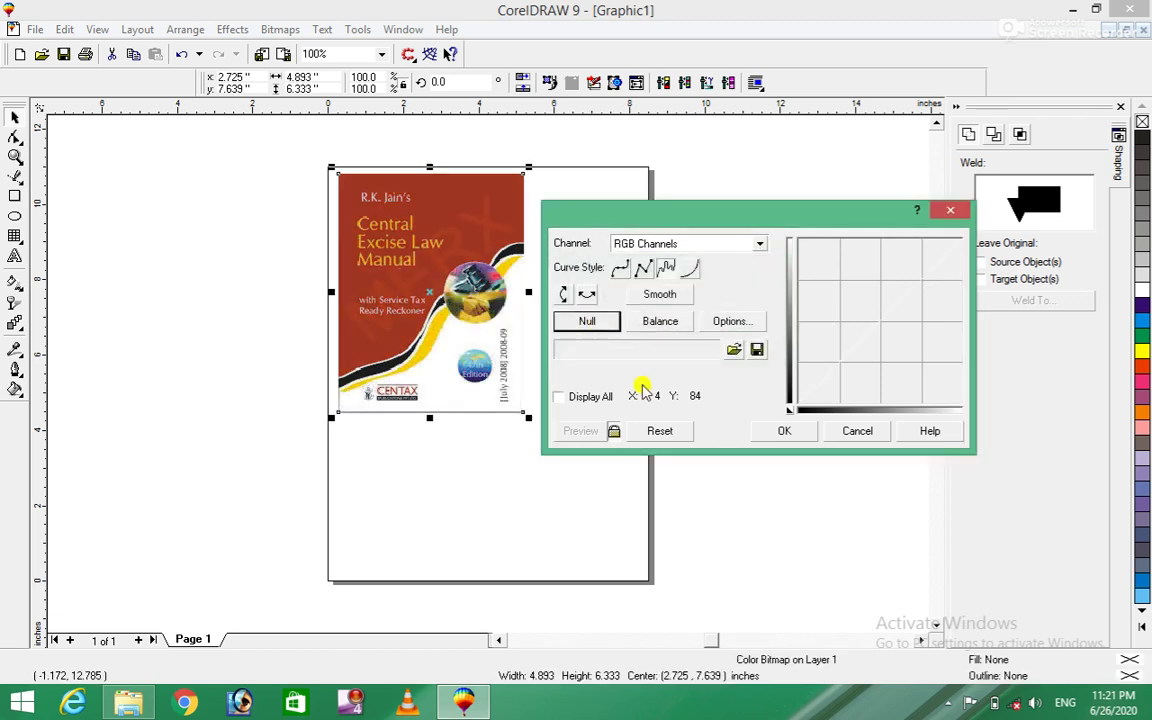
click(857, 430)
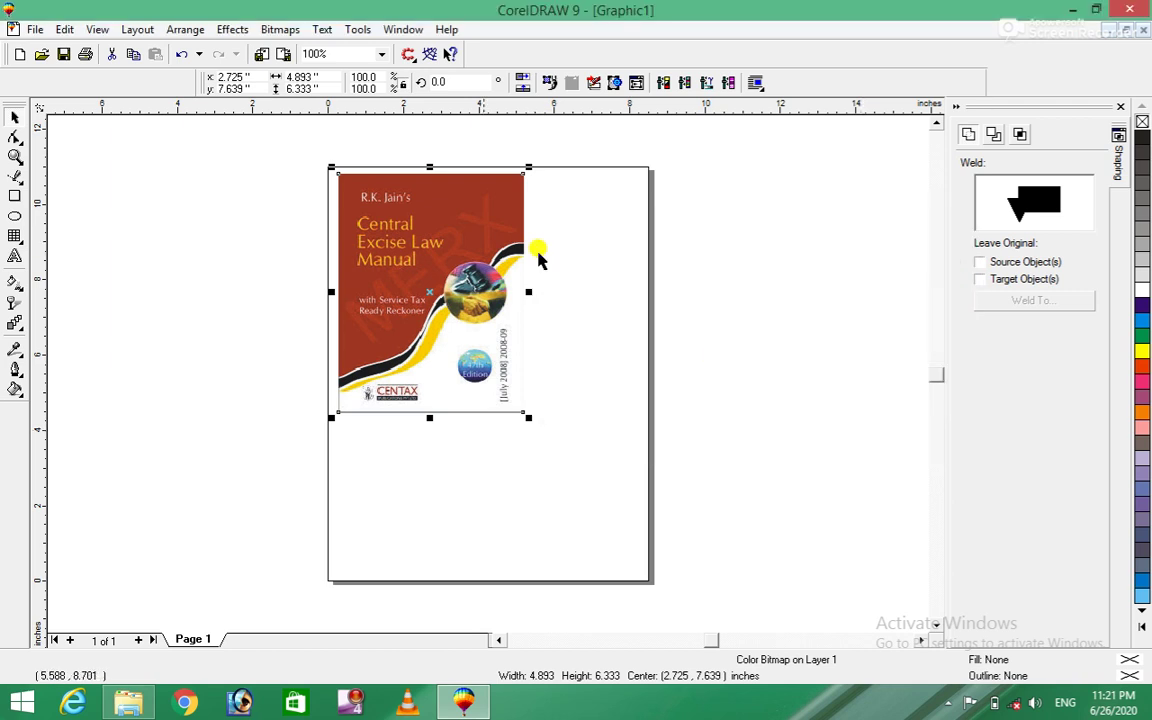
click(236, 29)
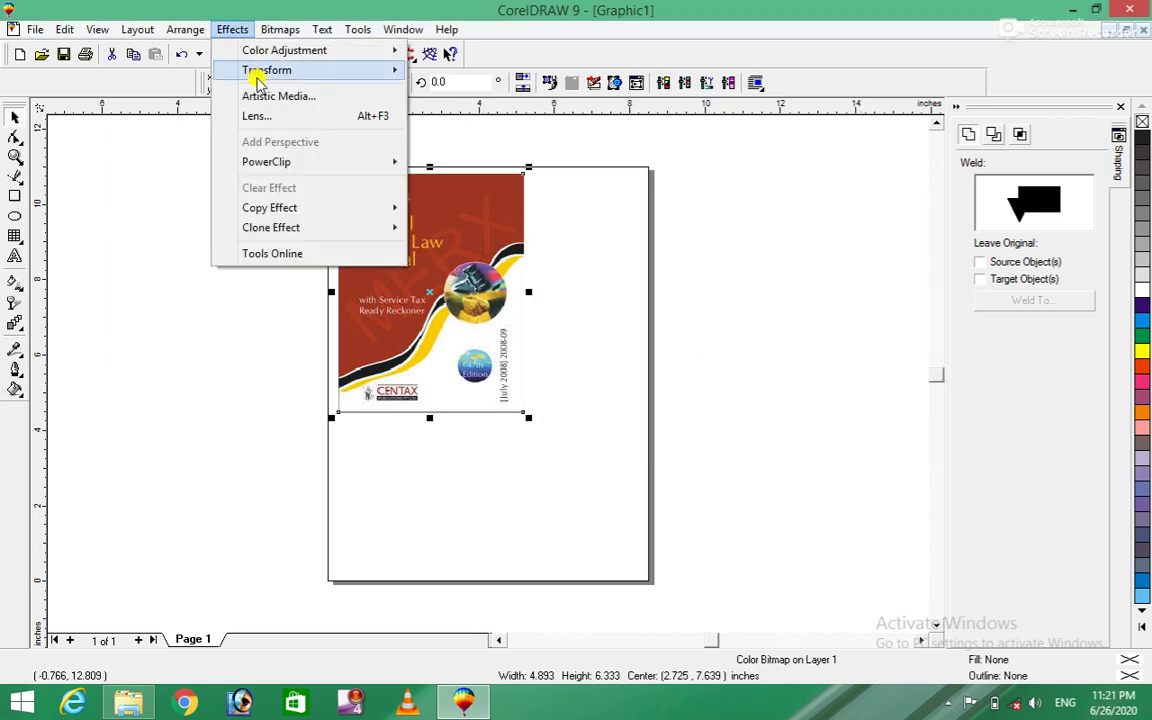
mouse_move(284, 50)
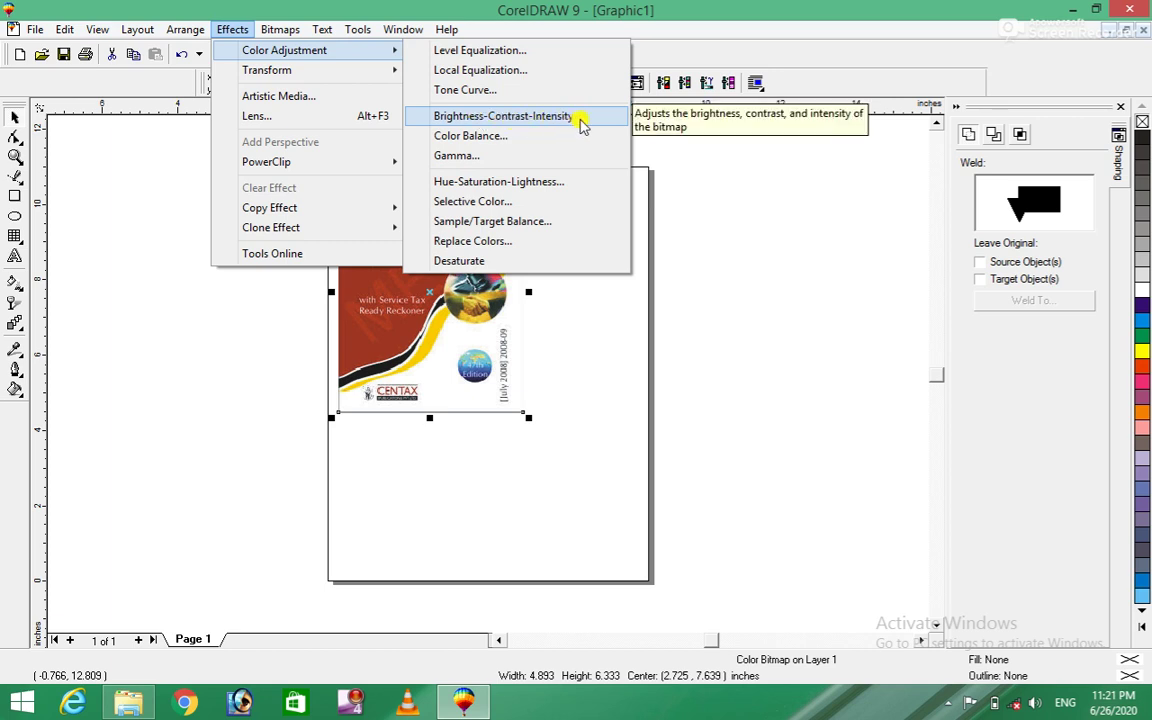
click(503, 116)
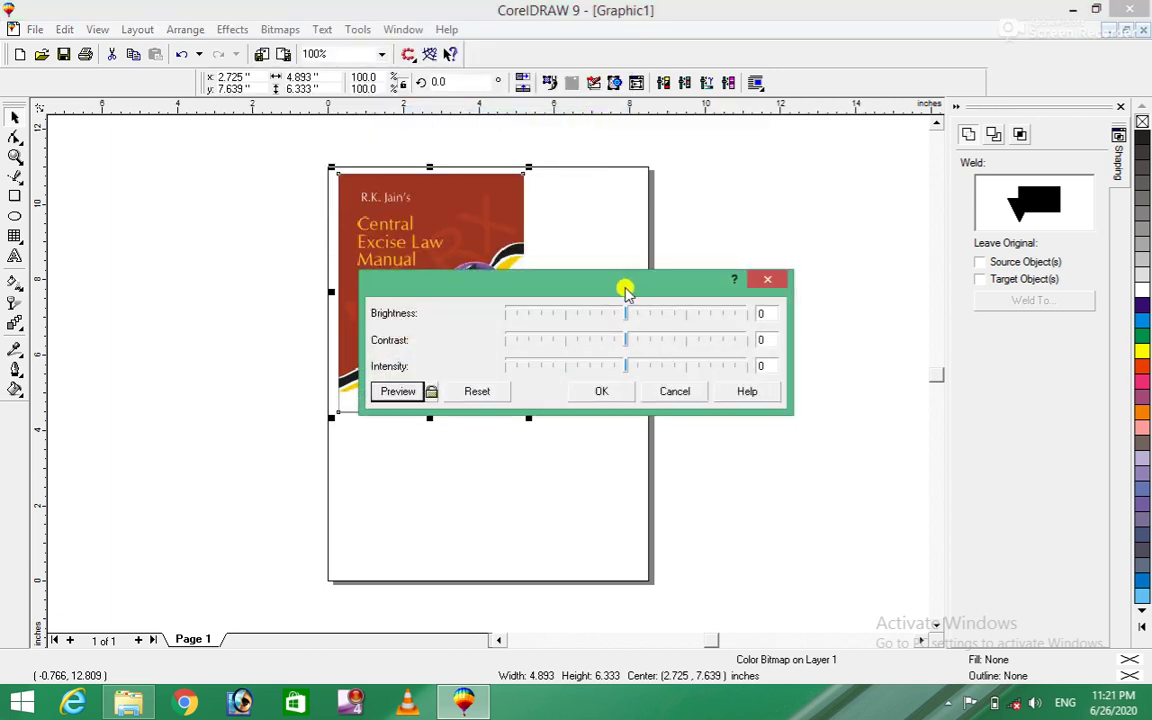
mouse_move(590, 252)
mouse_down()
mouse_move(856, 231)
mouse_move(882, 268)
mouse_up()
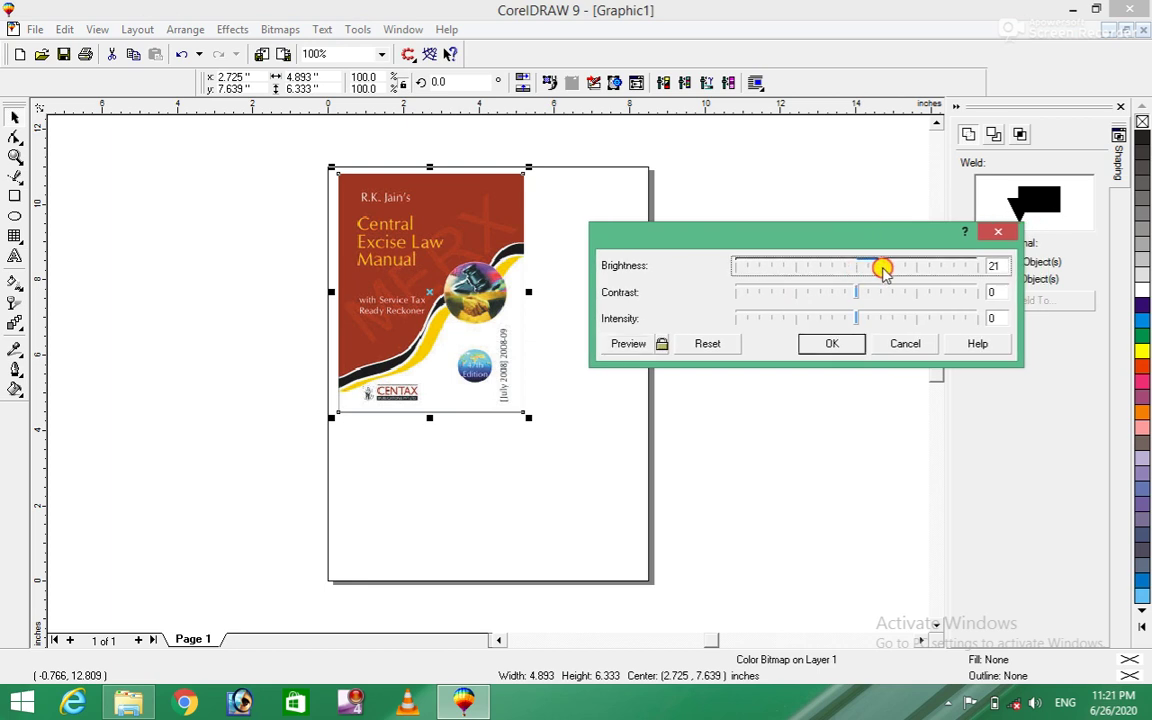
click(661, 343)
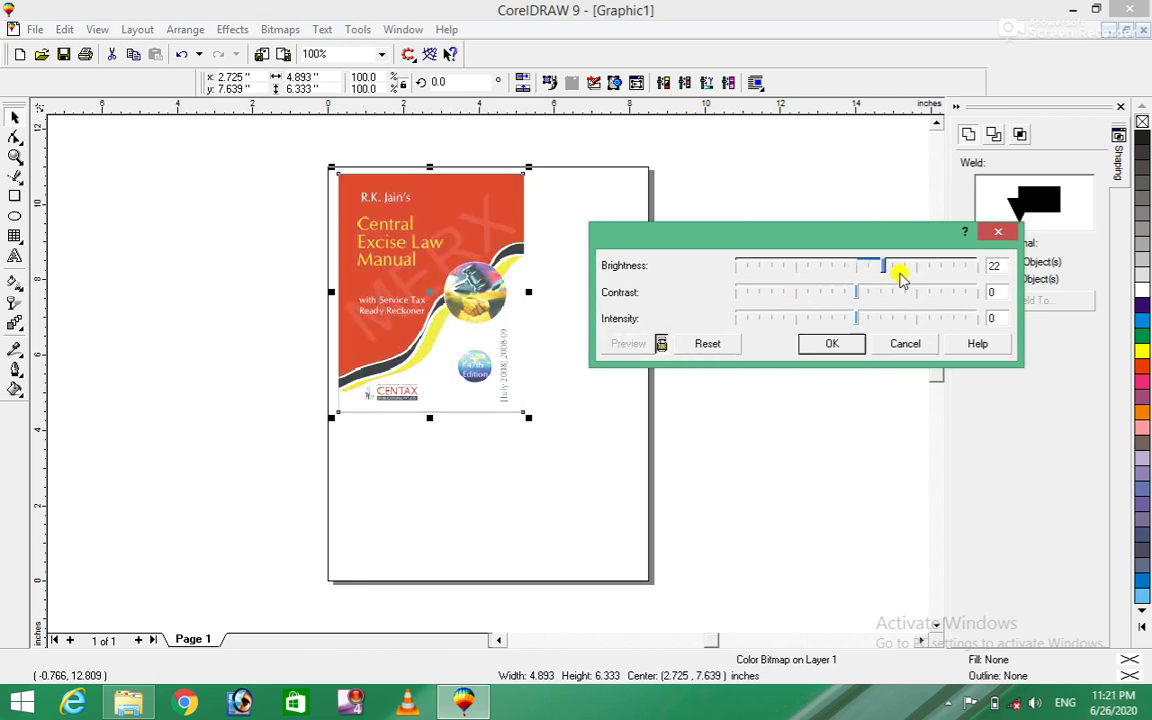
drag(882, 266, 912, 265)
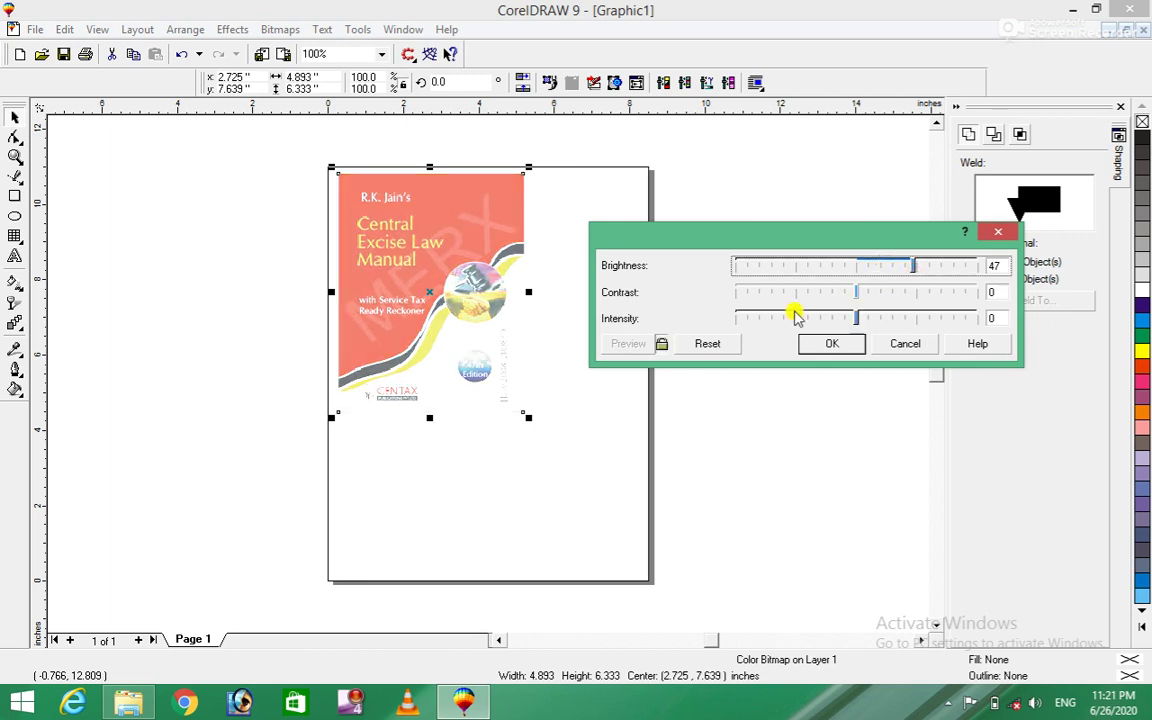
mouse_move(858, 292)
mouse_down()
mouse_move(816, 293)
mouse_move(892, 318)
mouse_up()
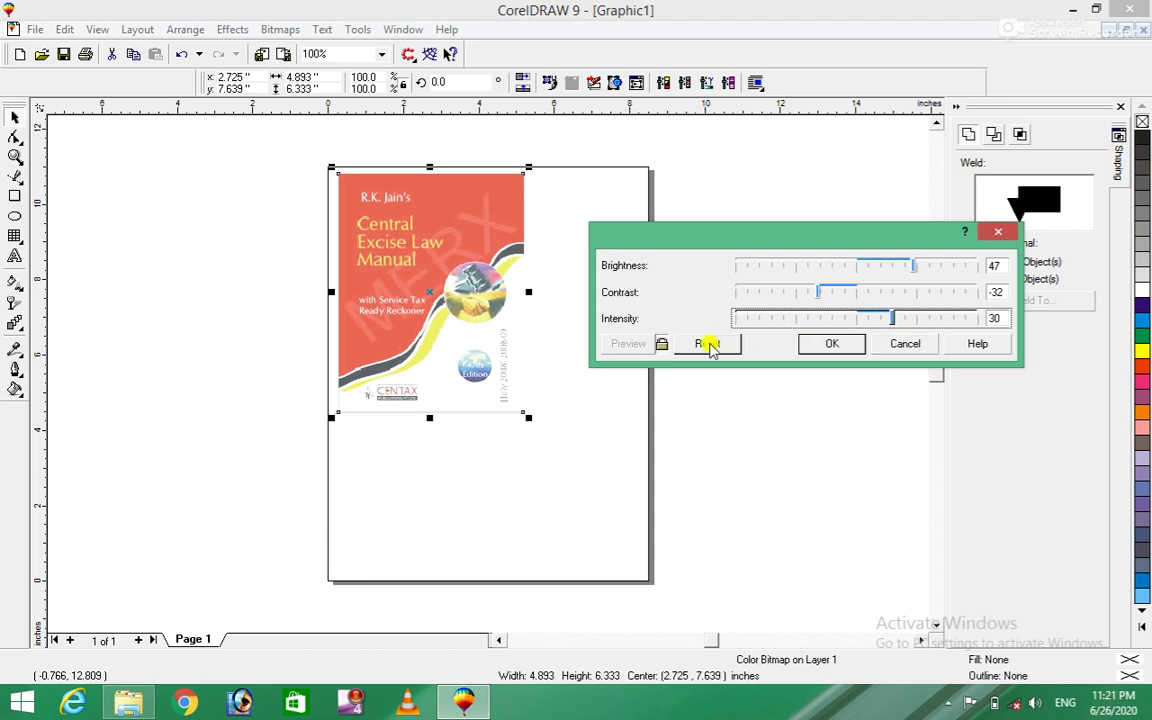
click(707, 344)
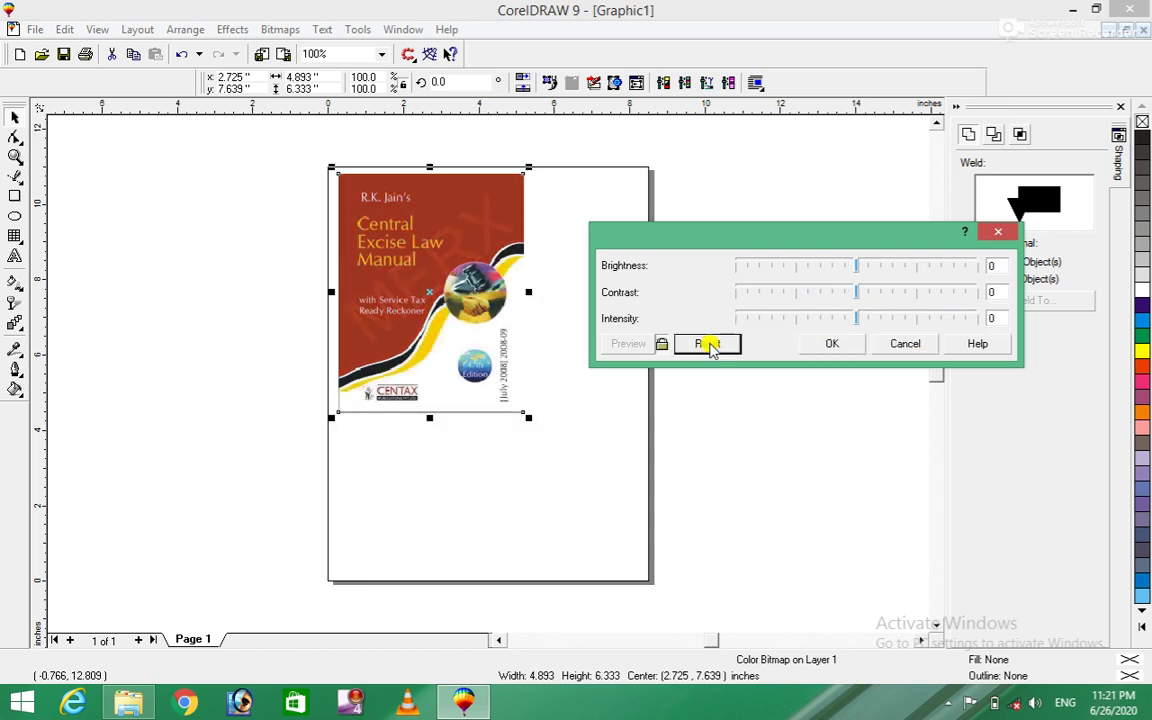
click(906, 341)
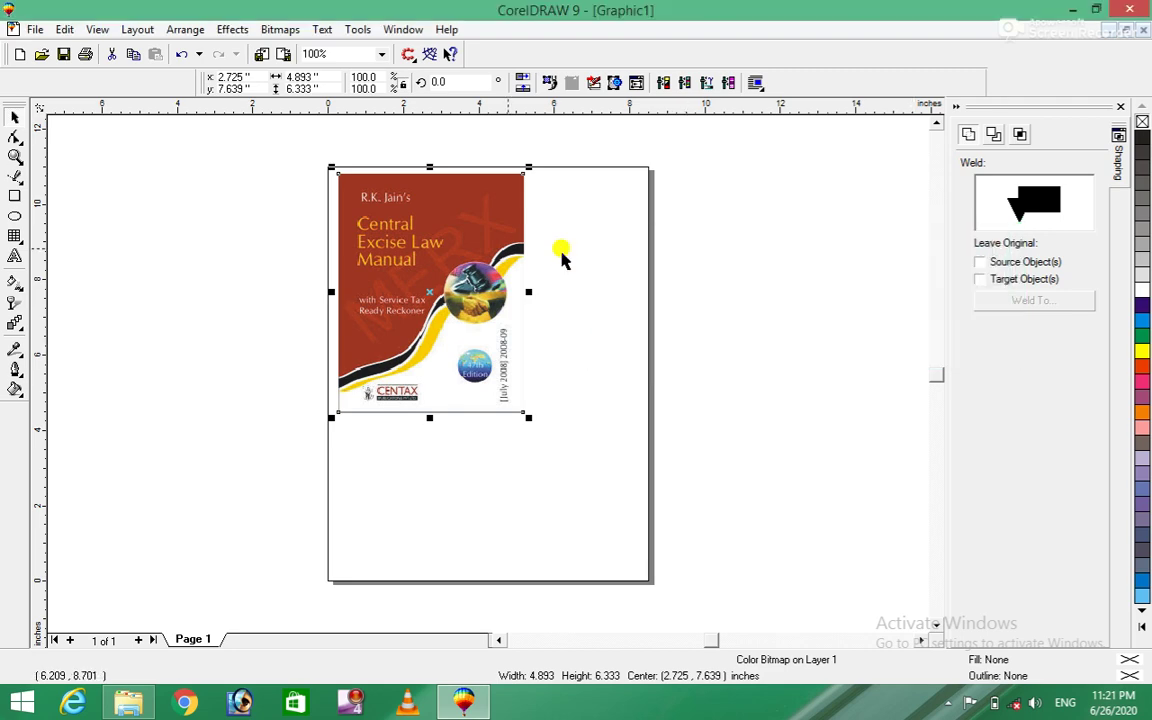
click(239, 36)
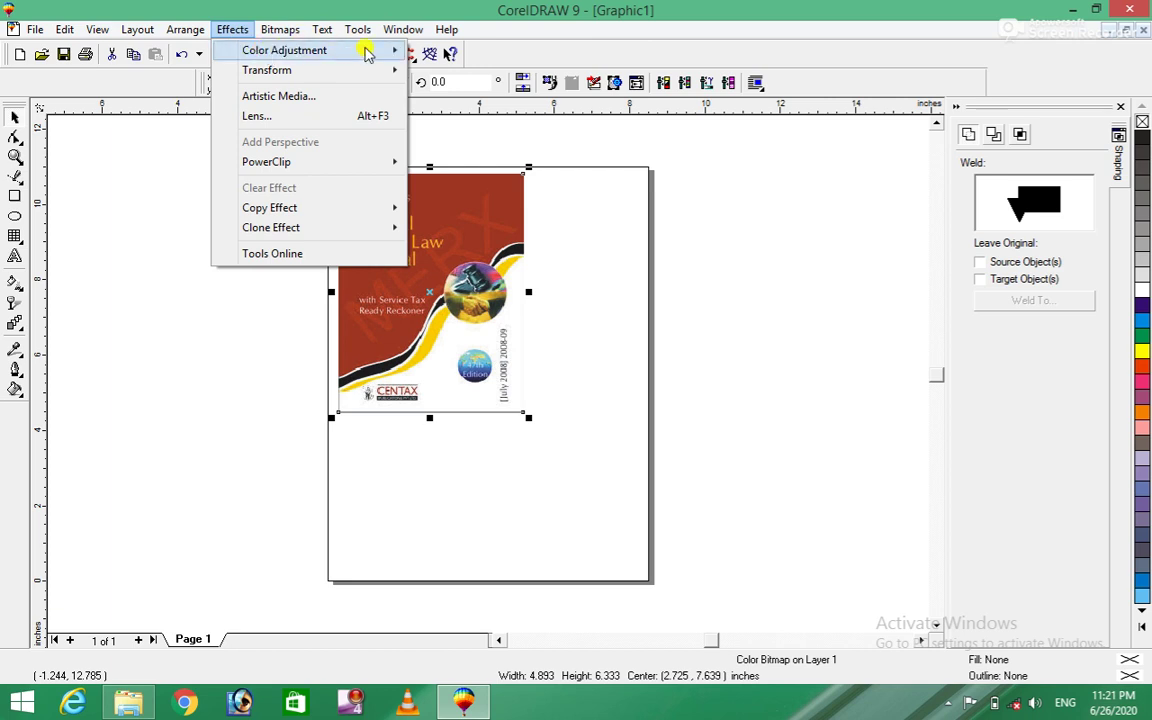
mouse_move(284, 50)
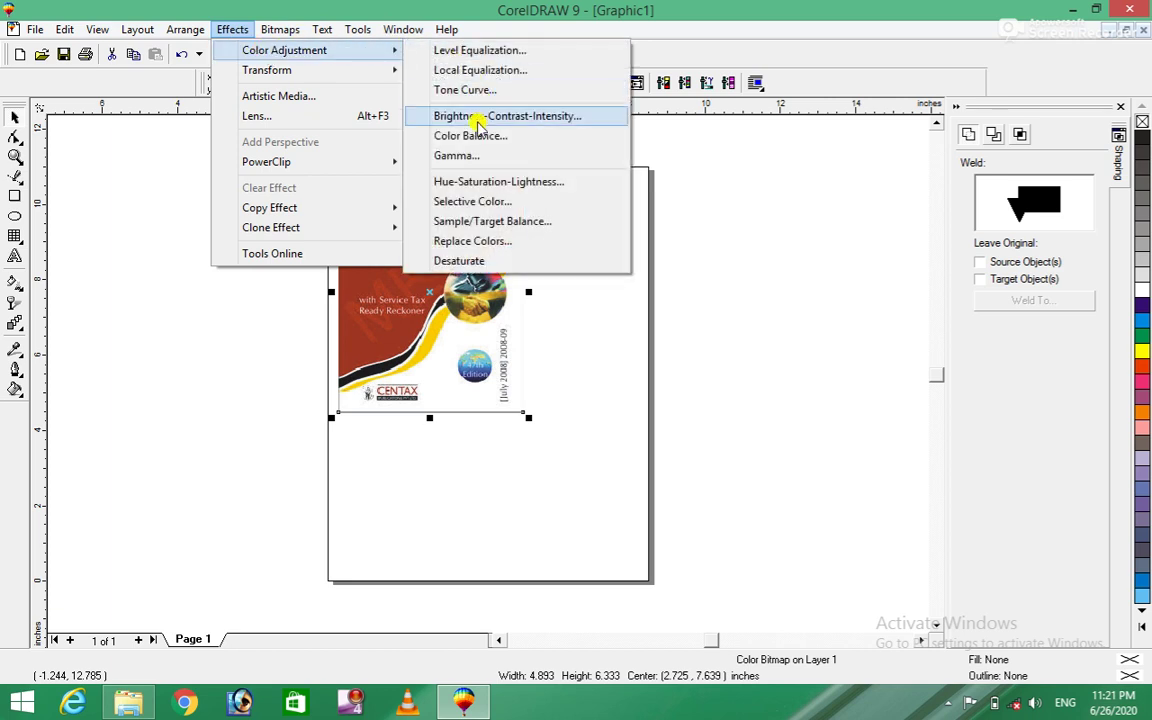
click(505, 137)
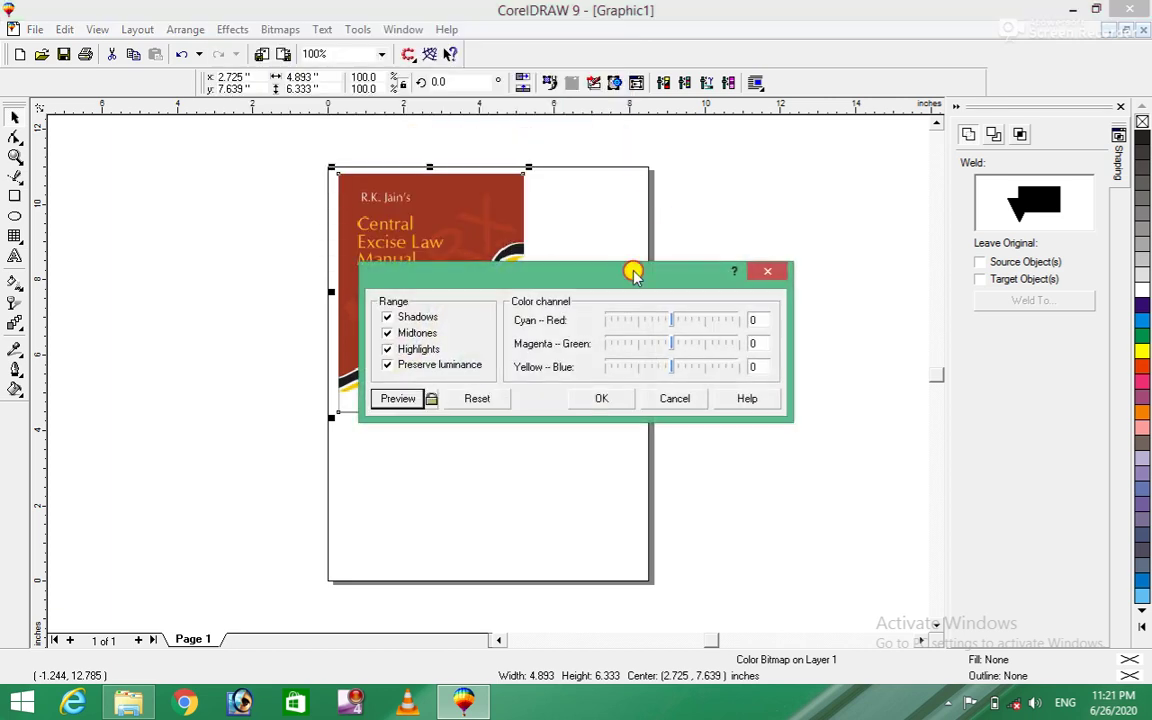
drag(633, 272, 878, 251)
drag(918, 300, 940, 306)
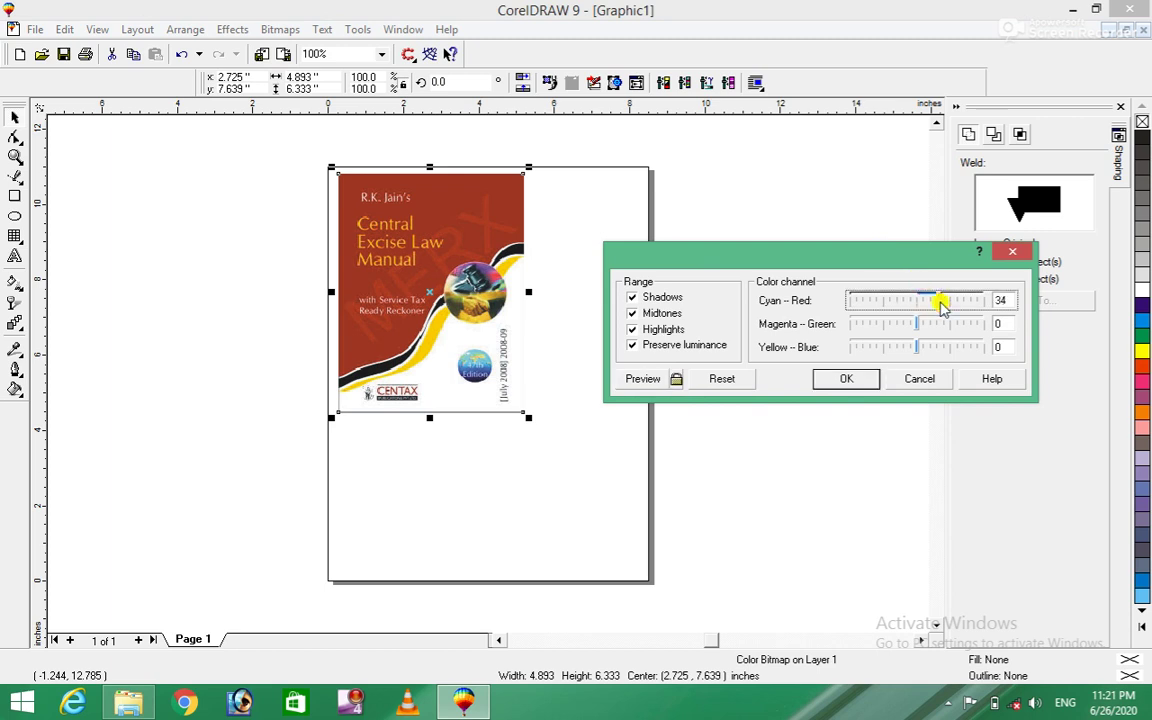
click(676, 380)
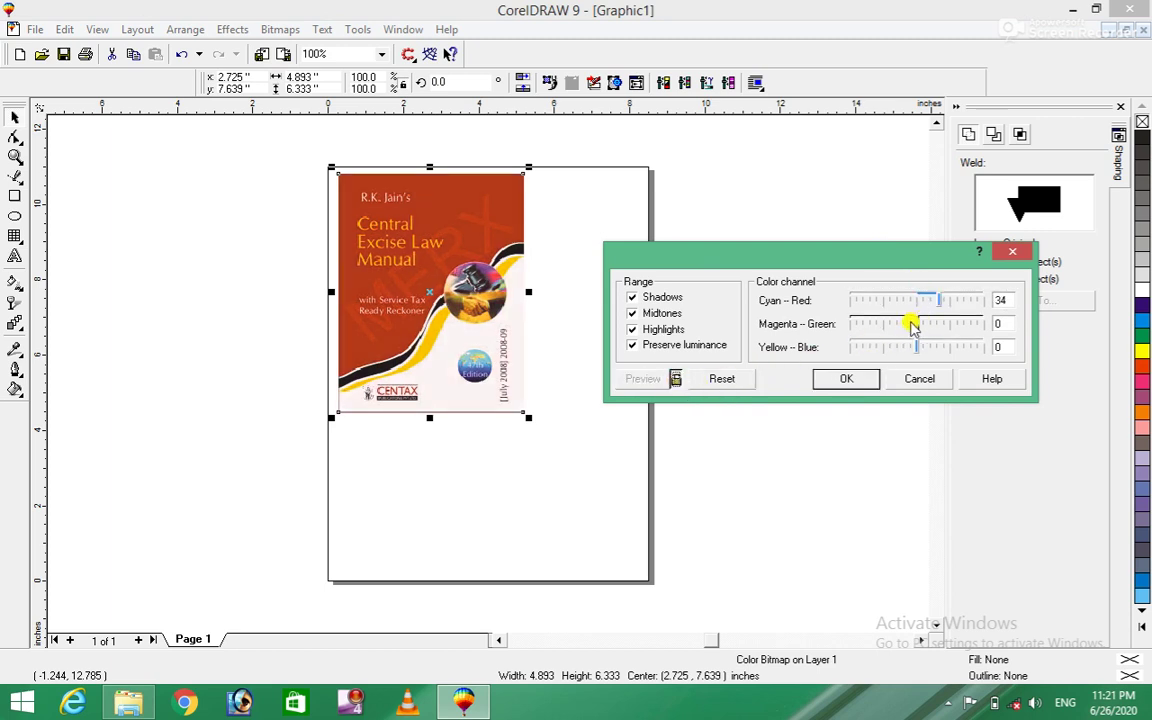
drag(917, 324, 882, 324)
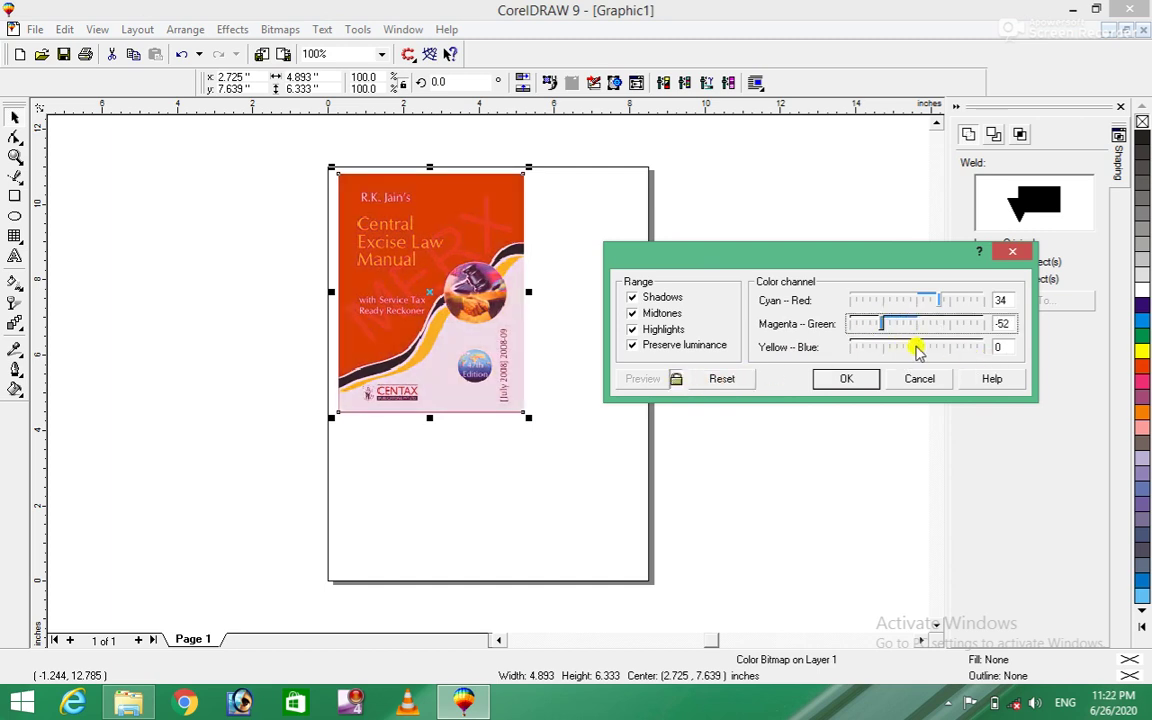
mouse_move(917, 347)
mouse_down()
mouse_move(853, 350)
mouse_move(932, 326)
mouse_up()
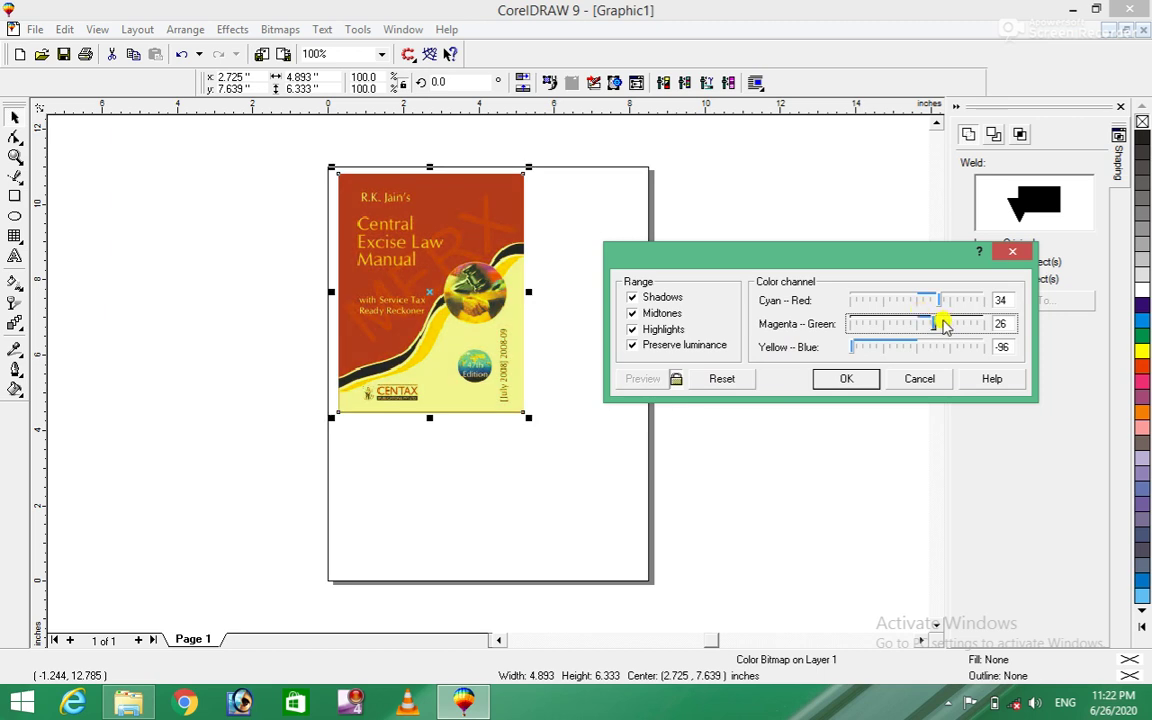
mouse_move(934, 325)
mouse_down()
mouse_move(957, 327)
mouse_move(921, 301)
mouse_move(879, 301)
mouse_move(892, 310)
mouse_up()
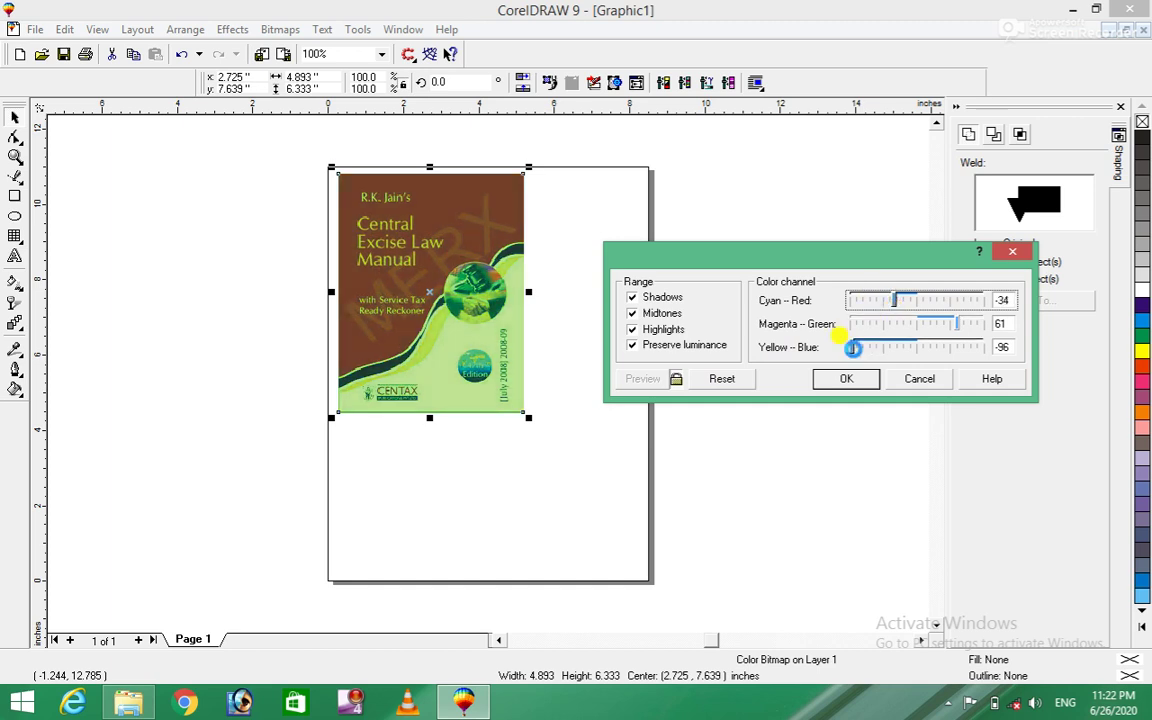
click(729, 380)
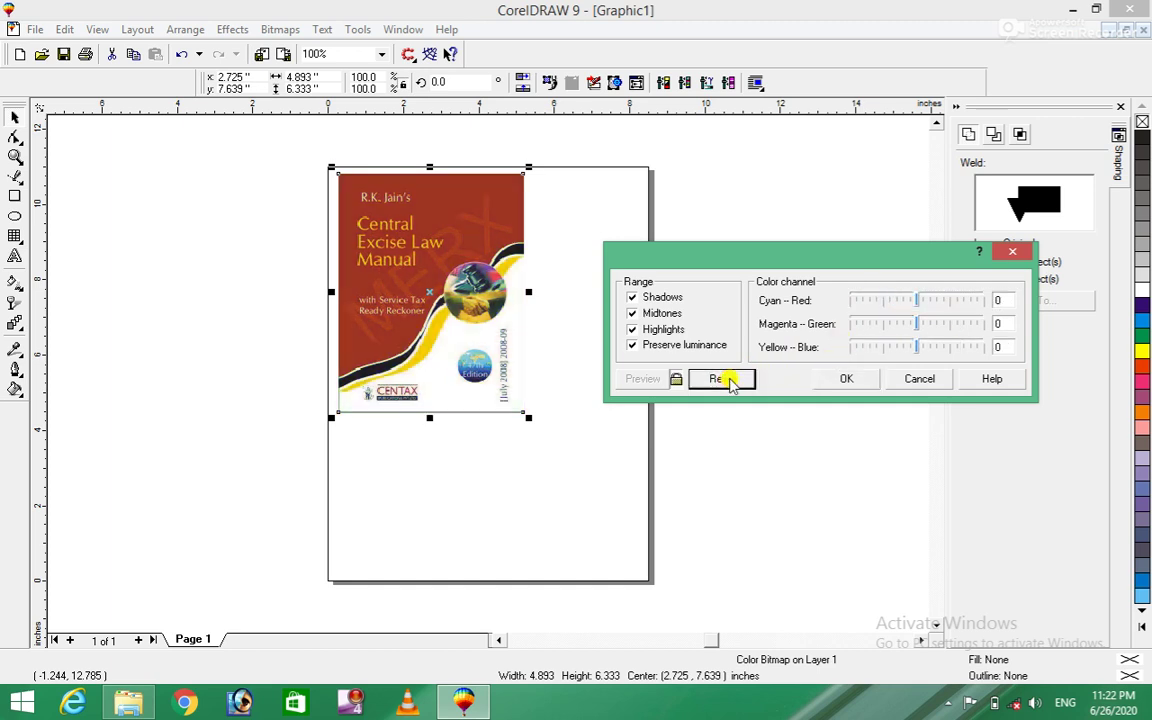
click(919, 378)
click(232, 29)
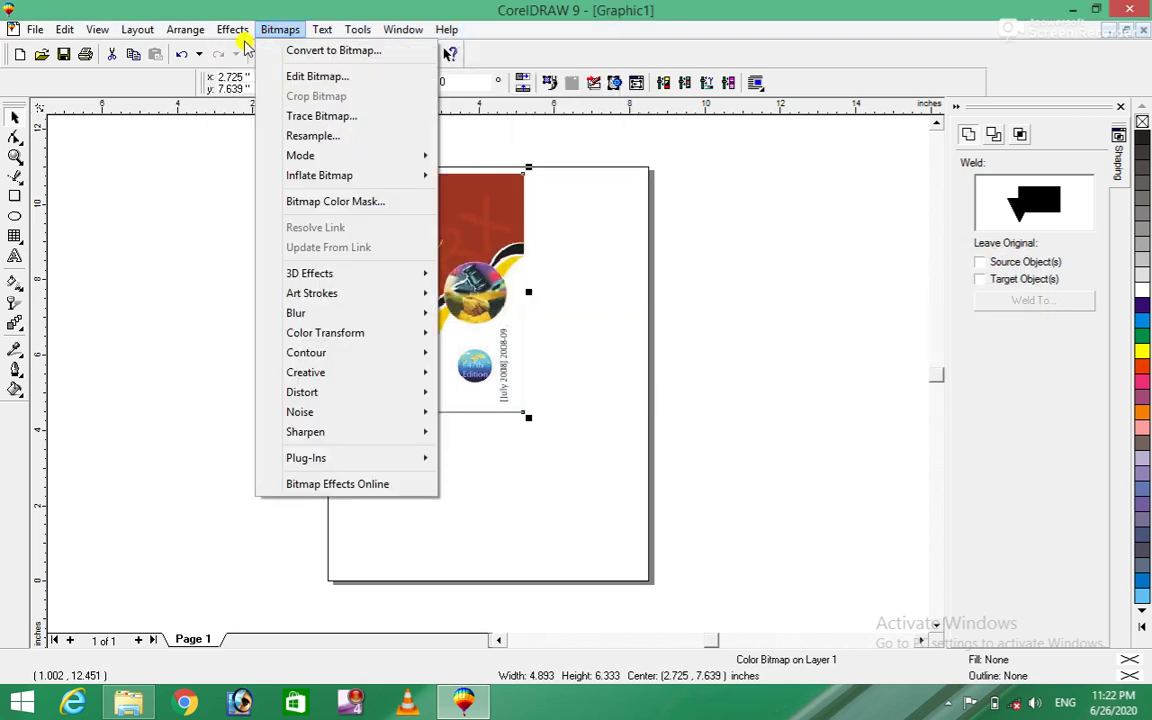
mouse_move(284, 50)
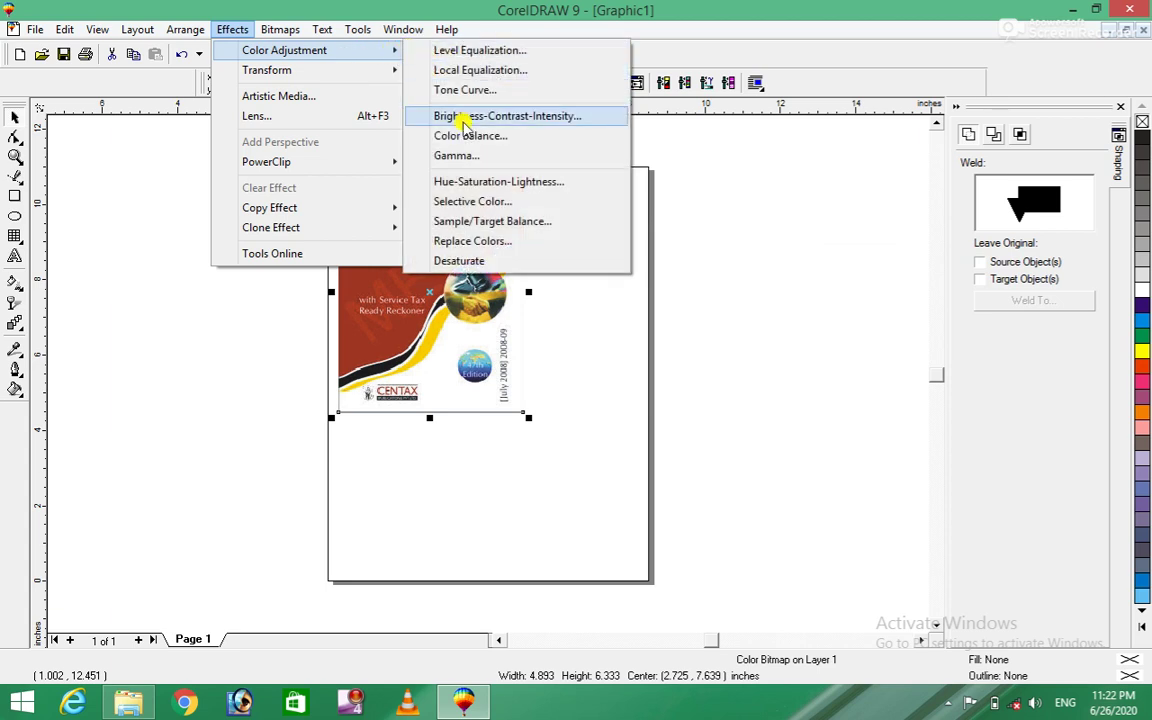
click(470, 155)
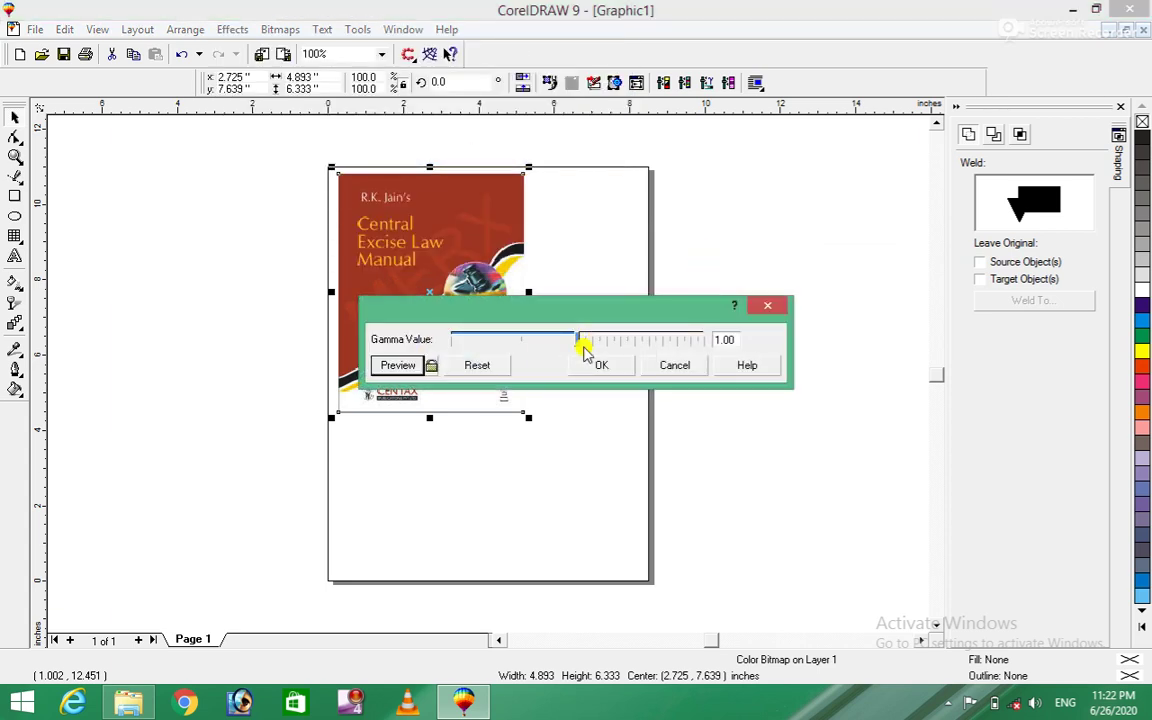
drag(580, 343, 605, 343)
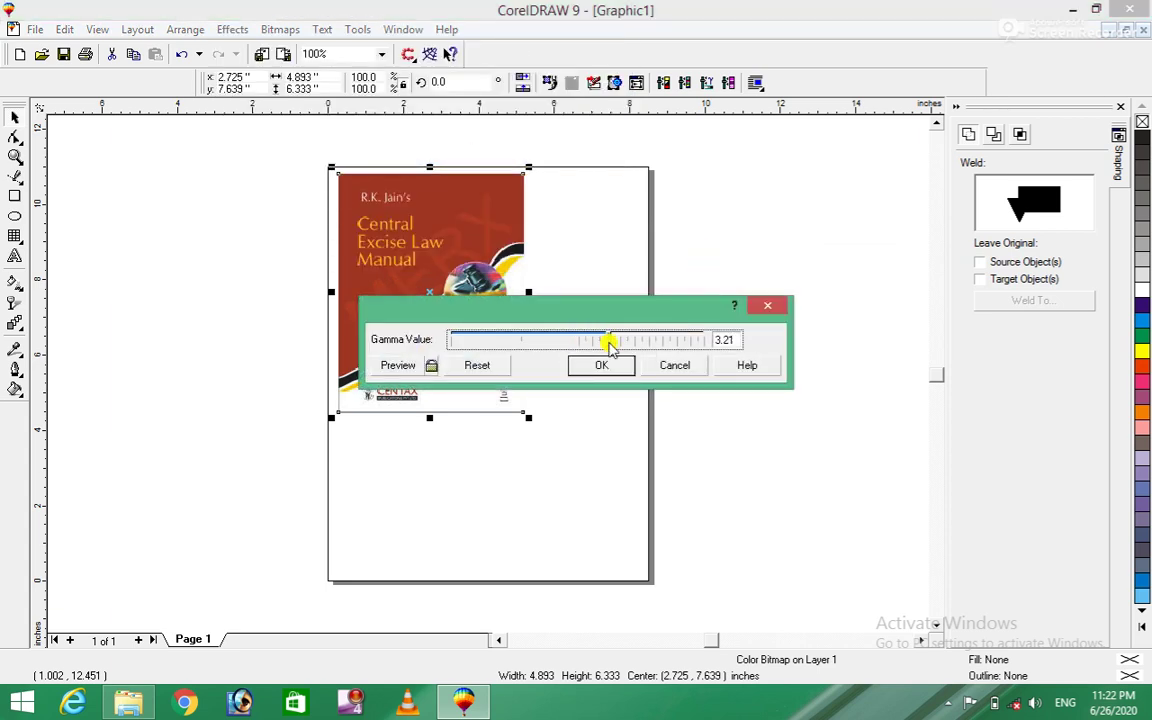
click(431, 365)
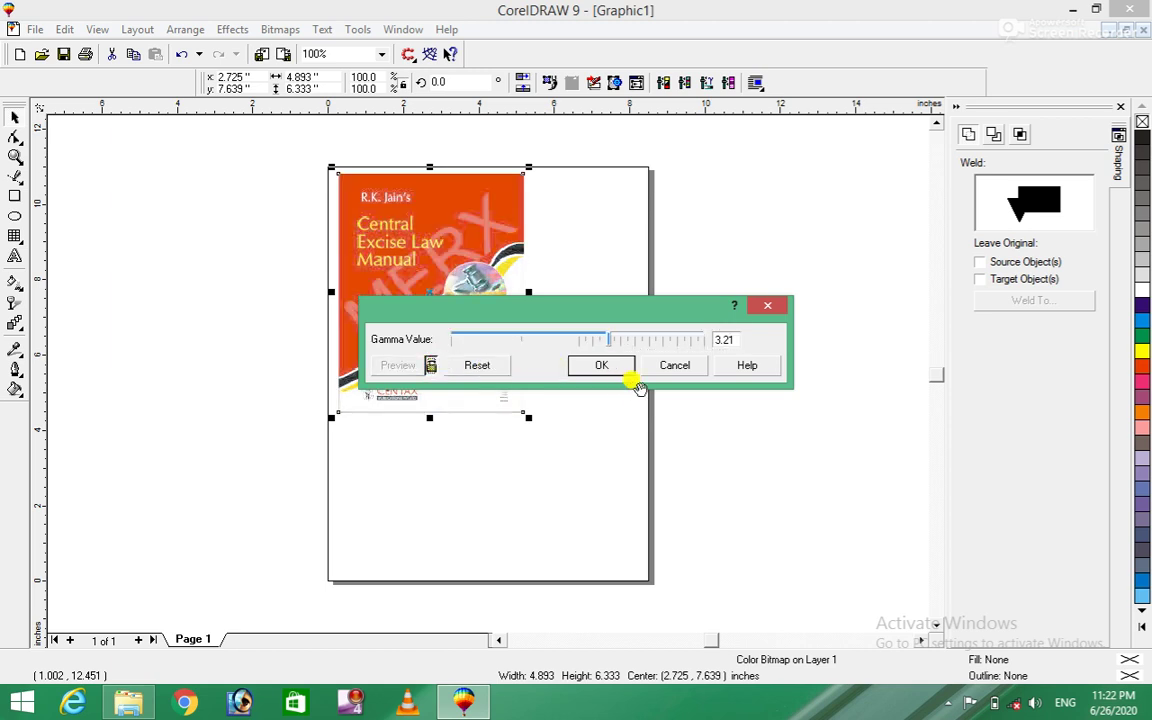
click(677, 366)
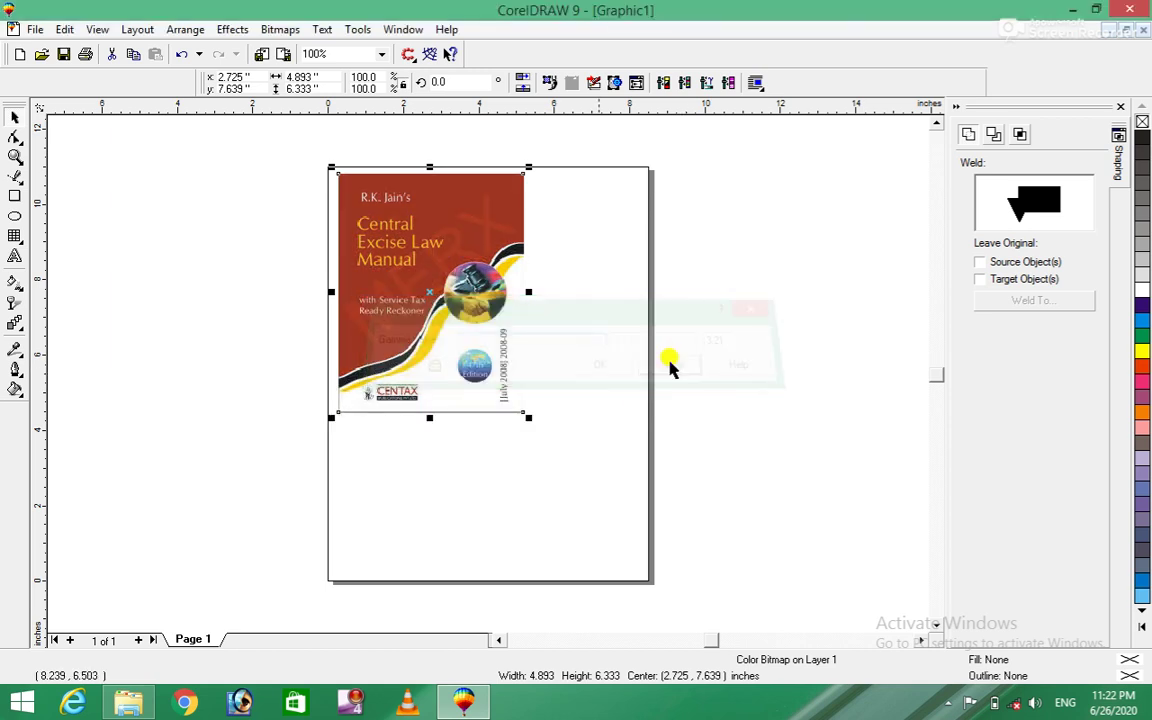
click(233, 29)
mouse_move(284, 50)
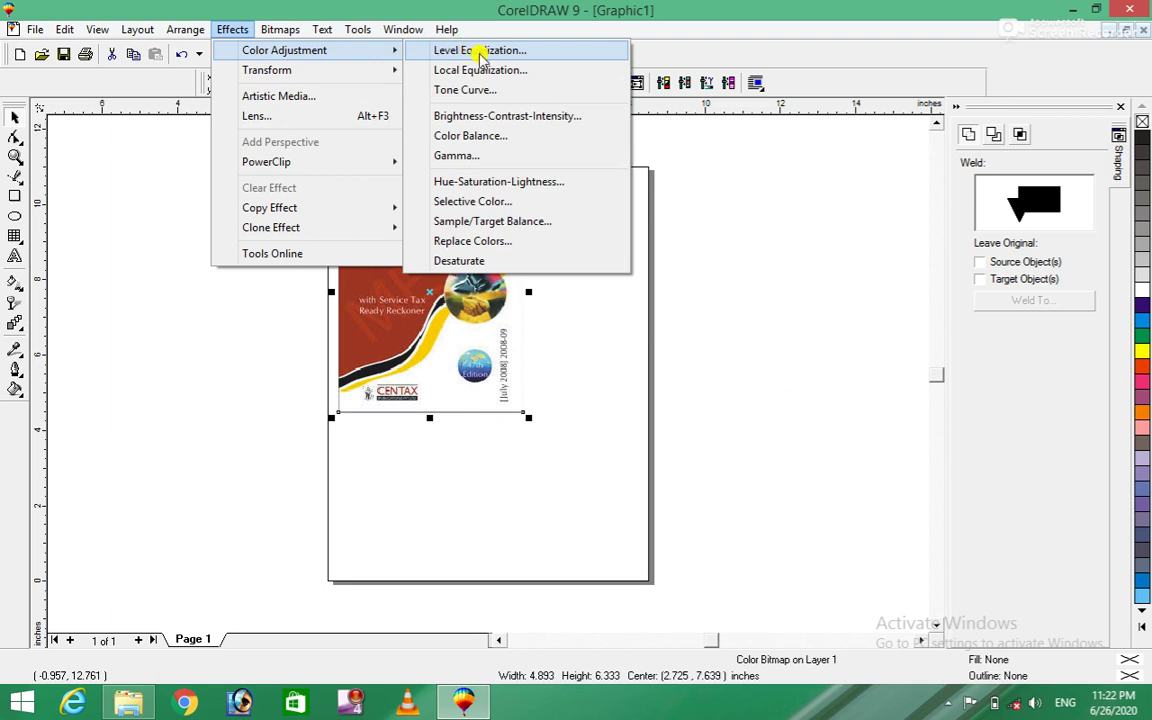
click(480, 70)
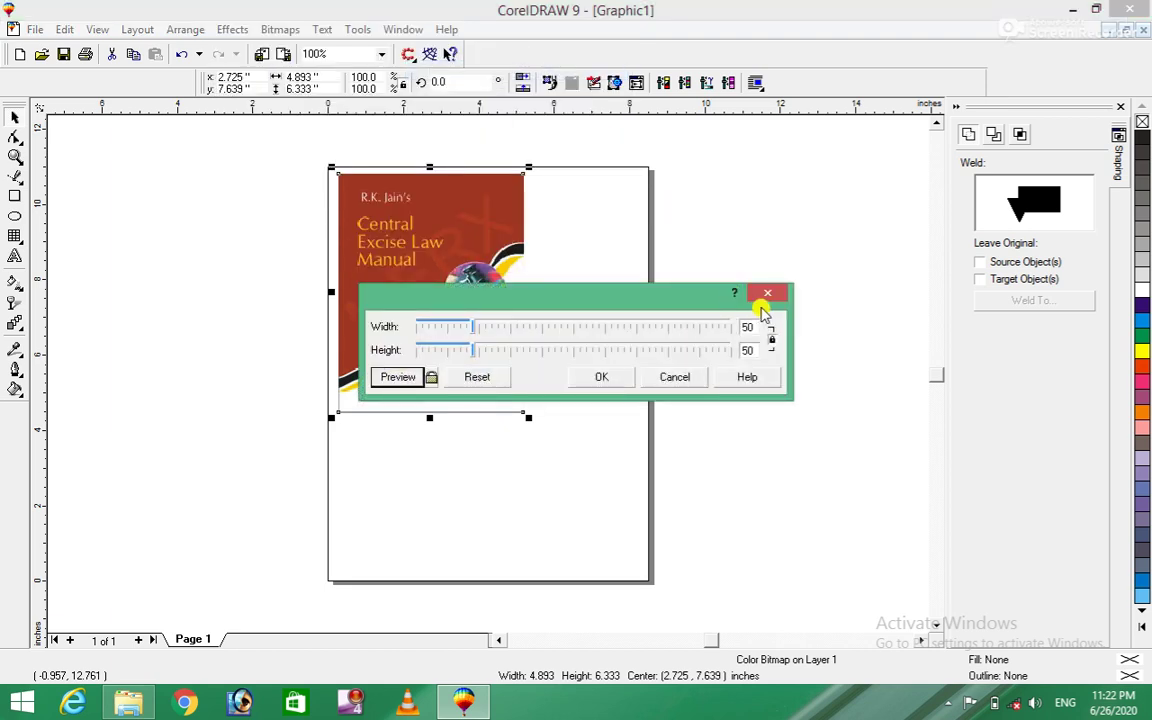
click(767, 293)
click(232, 29)
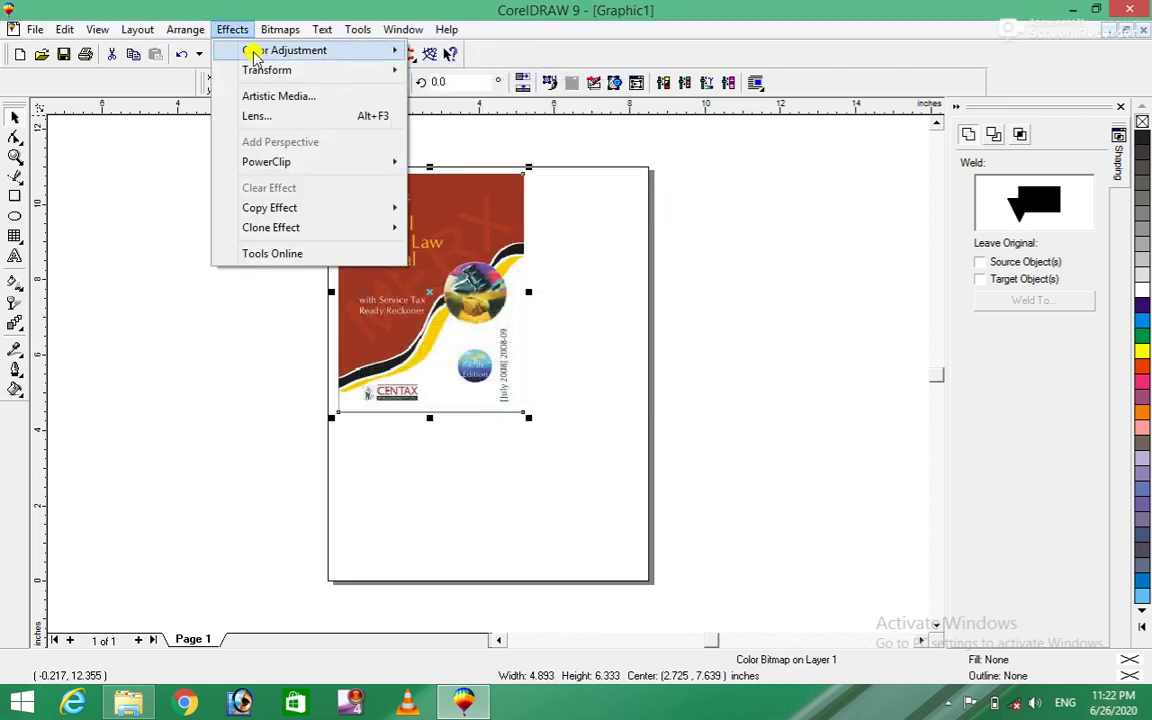
mouse_move(284, 50)
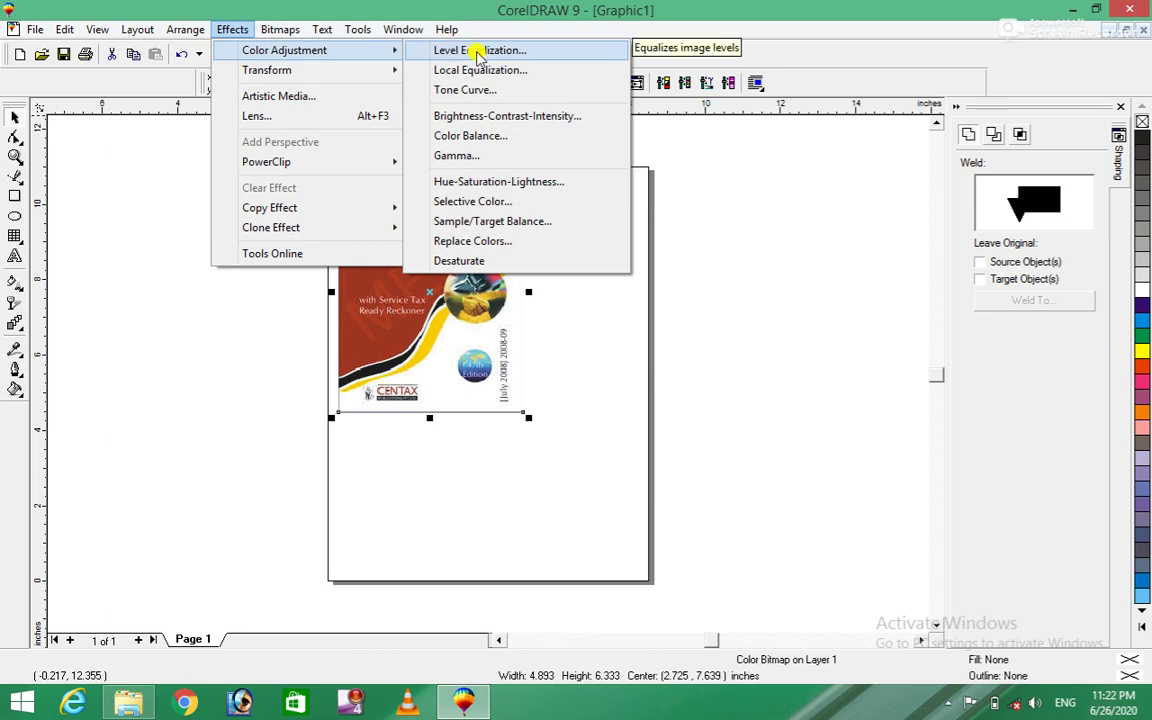
click(466, 90)
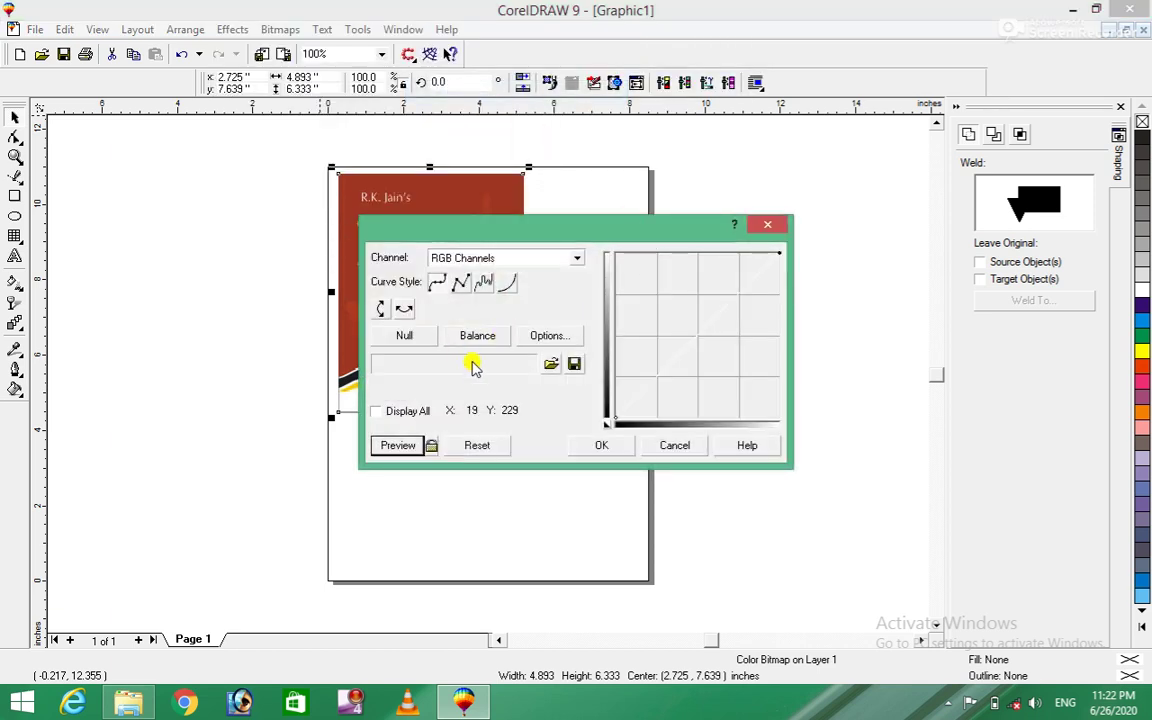
click(460, 283)
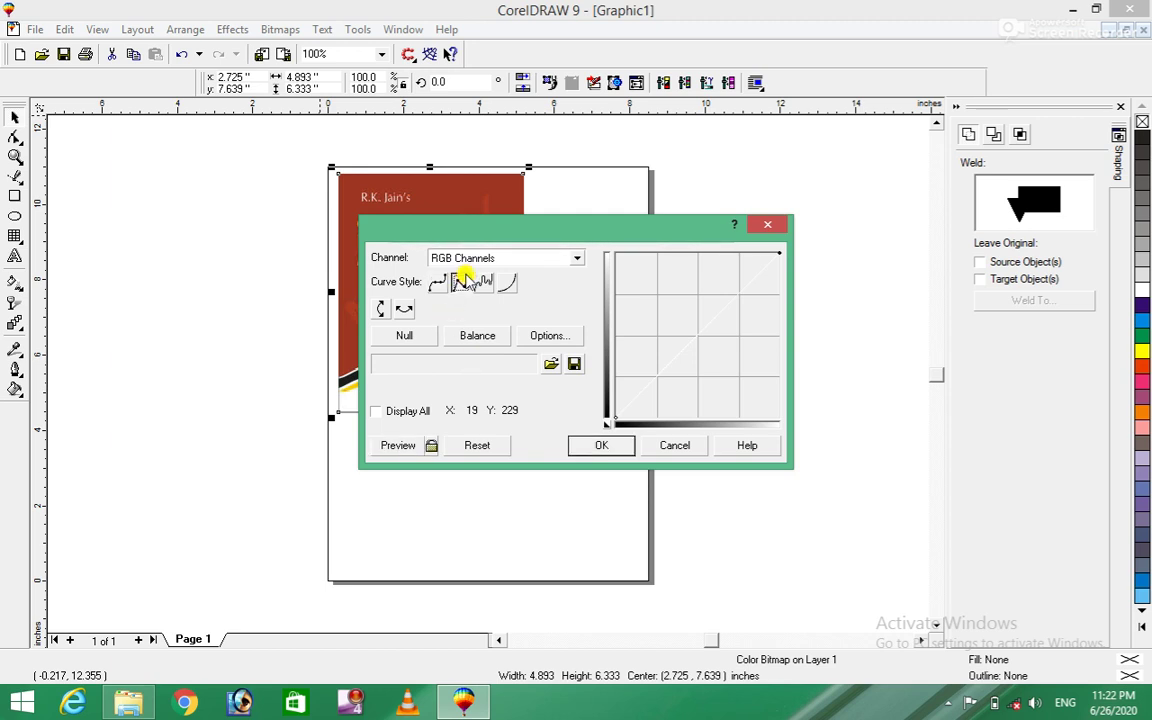
click(487, 285)
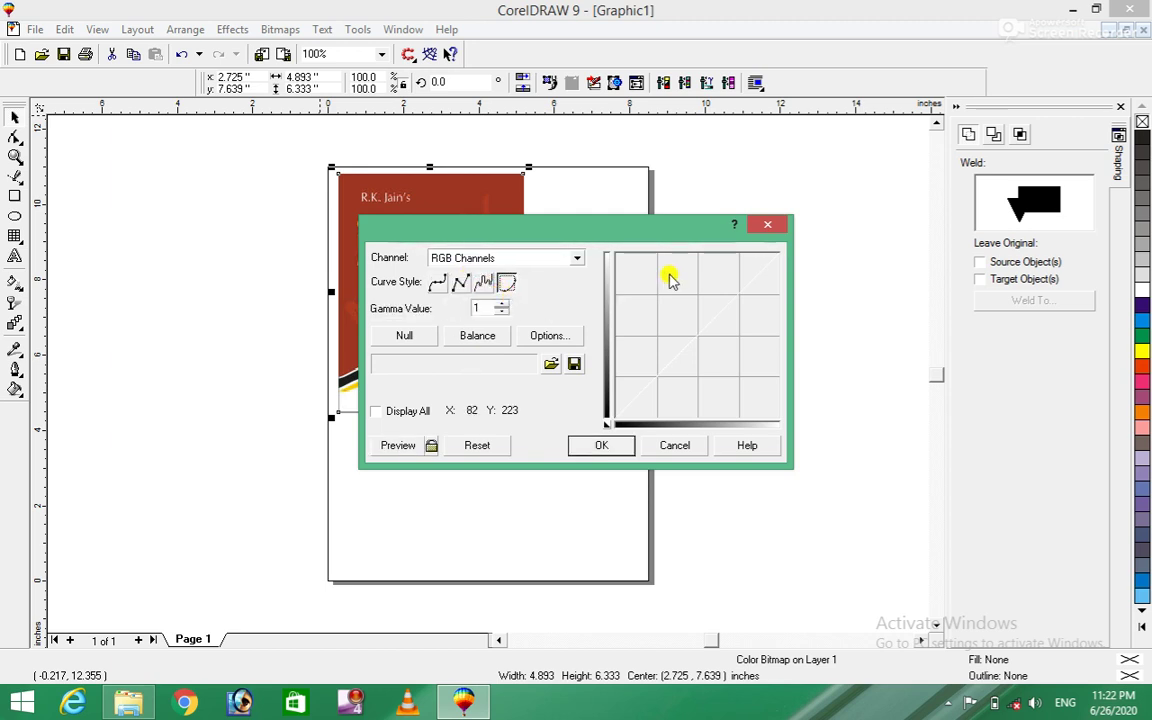
click(767, 224)
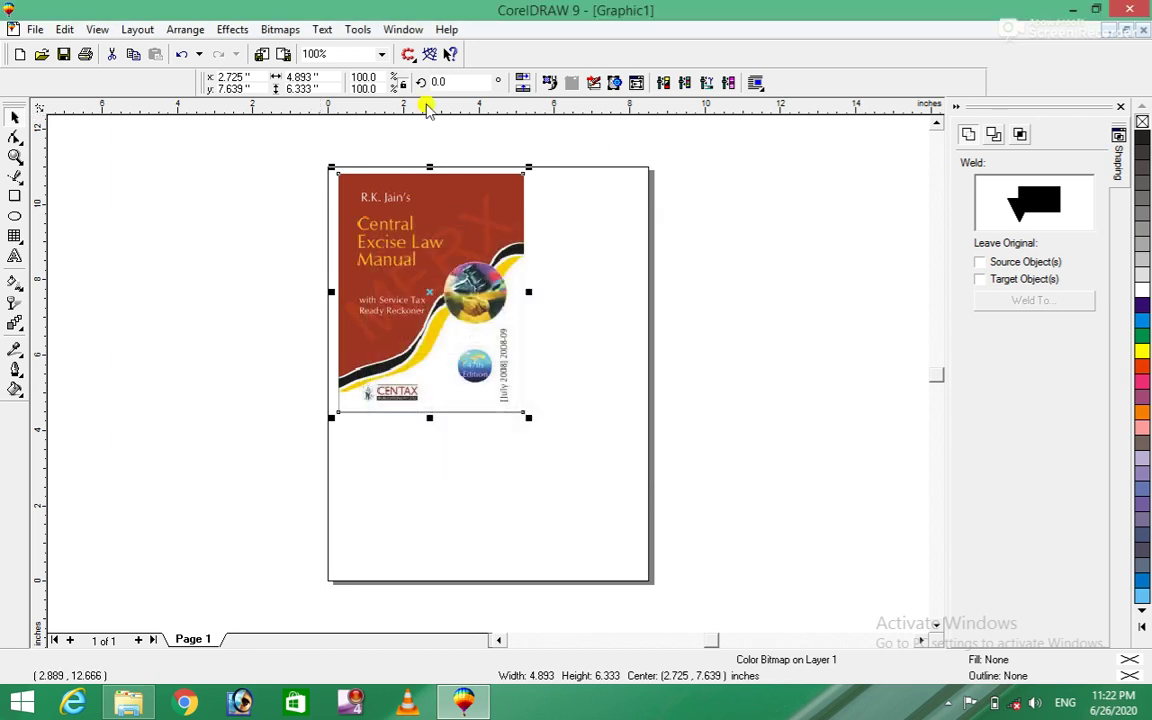
click(232, 29)
mouse_move(284, 50)
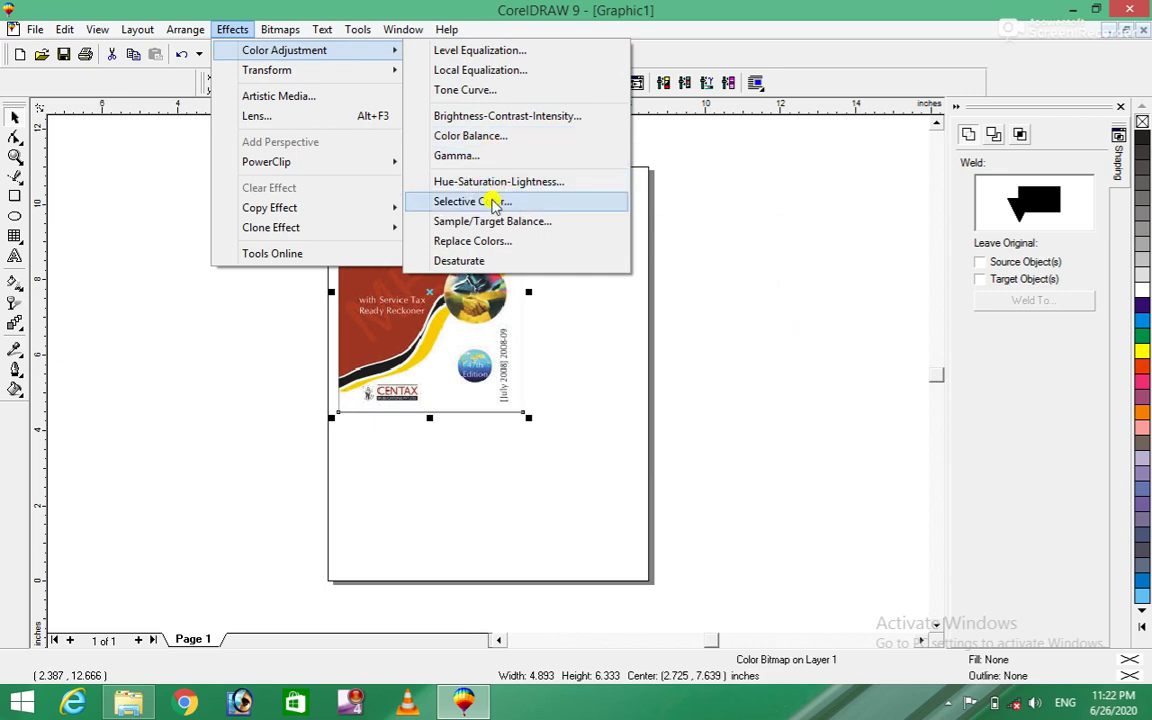
click(505, 181)
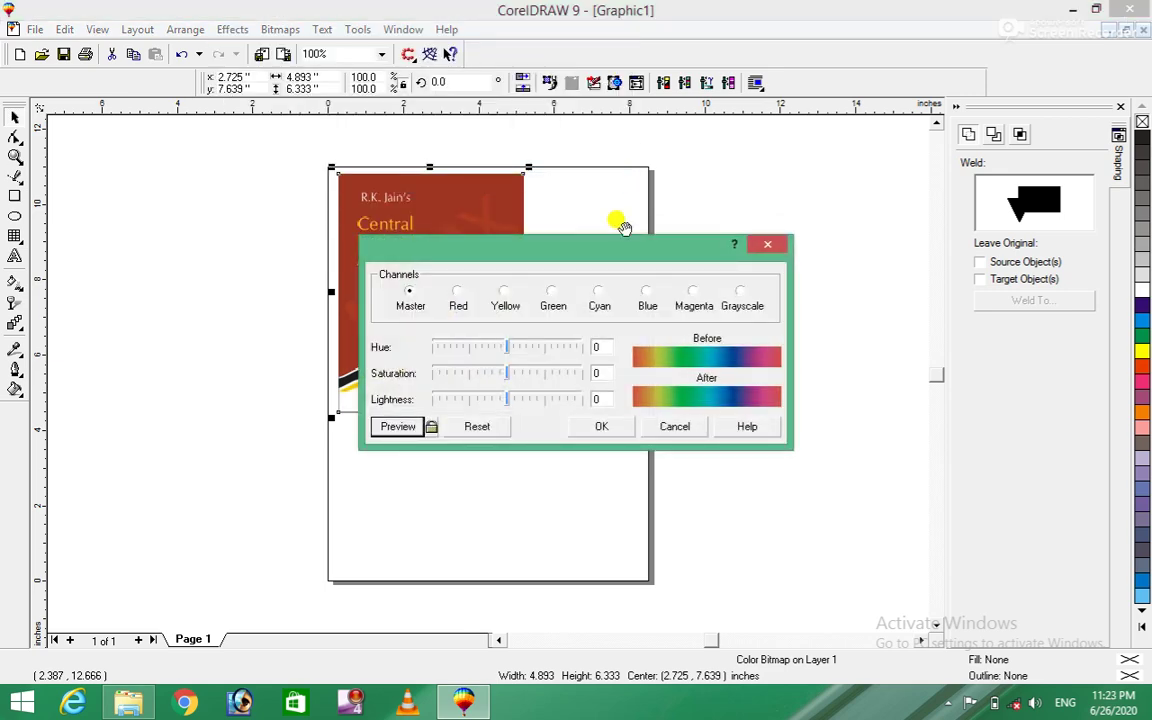
drag(599, 249, 791, 210)
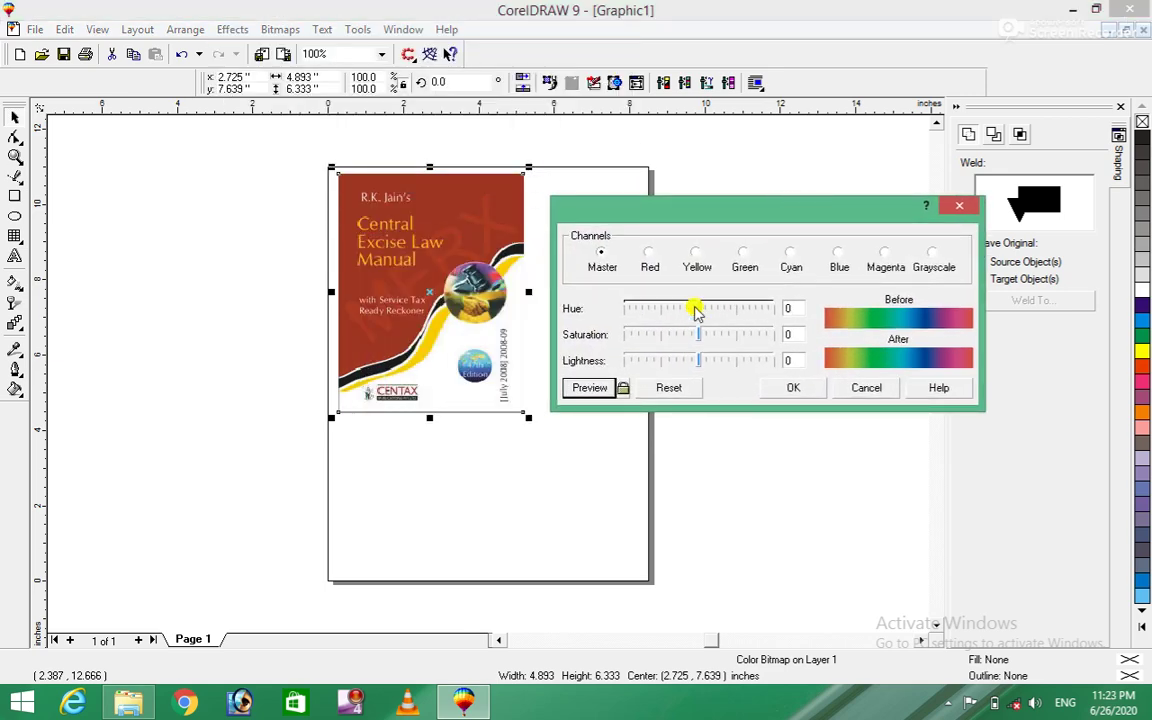
drag(698, 309, 716, 311)
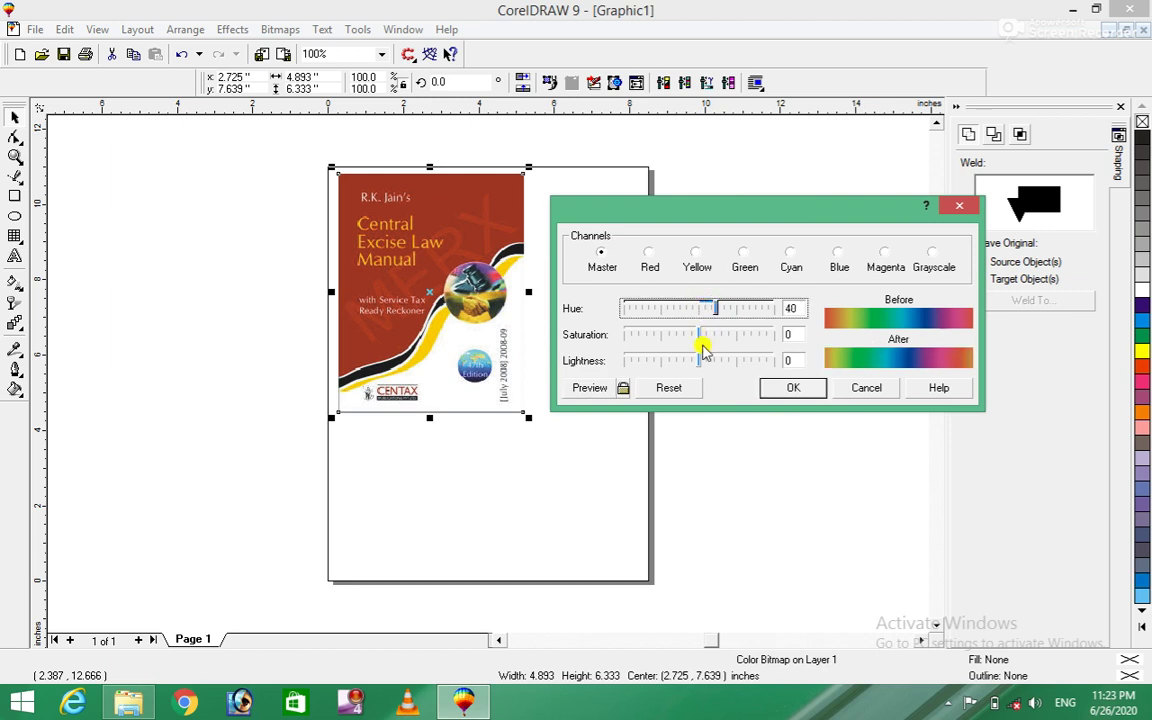
click(621, 388)
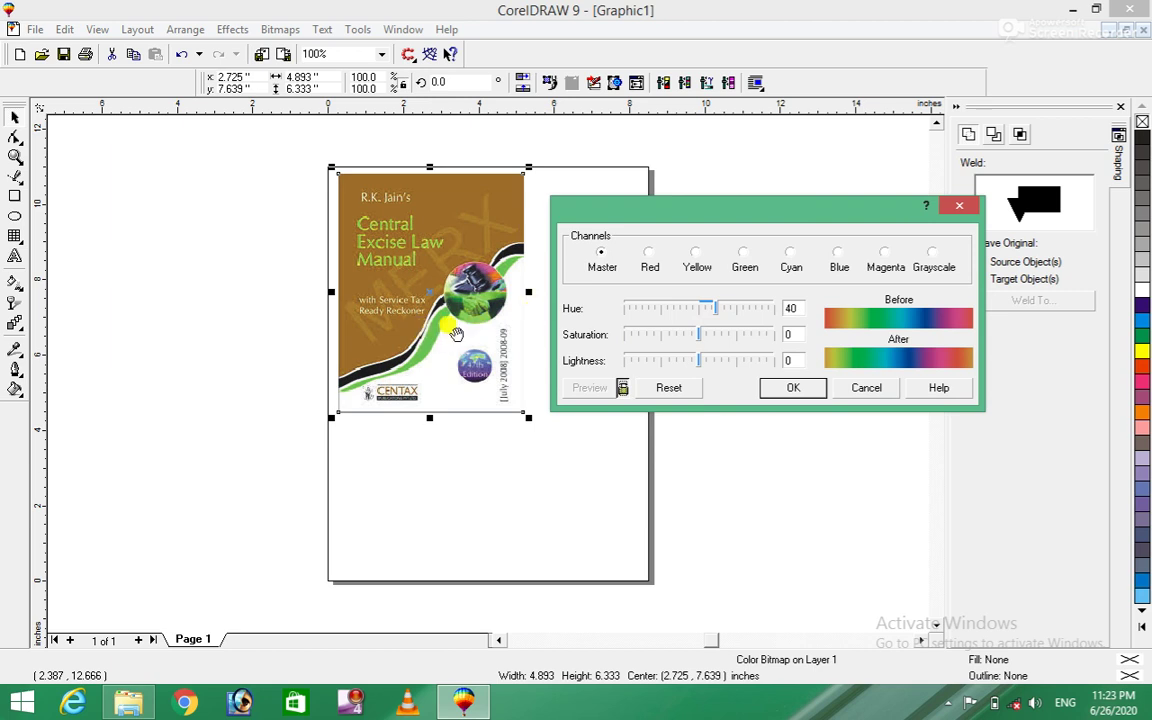
click(652, 255)
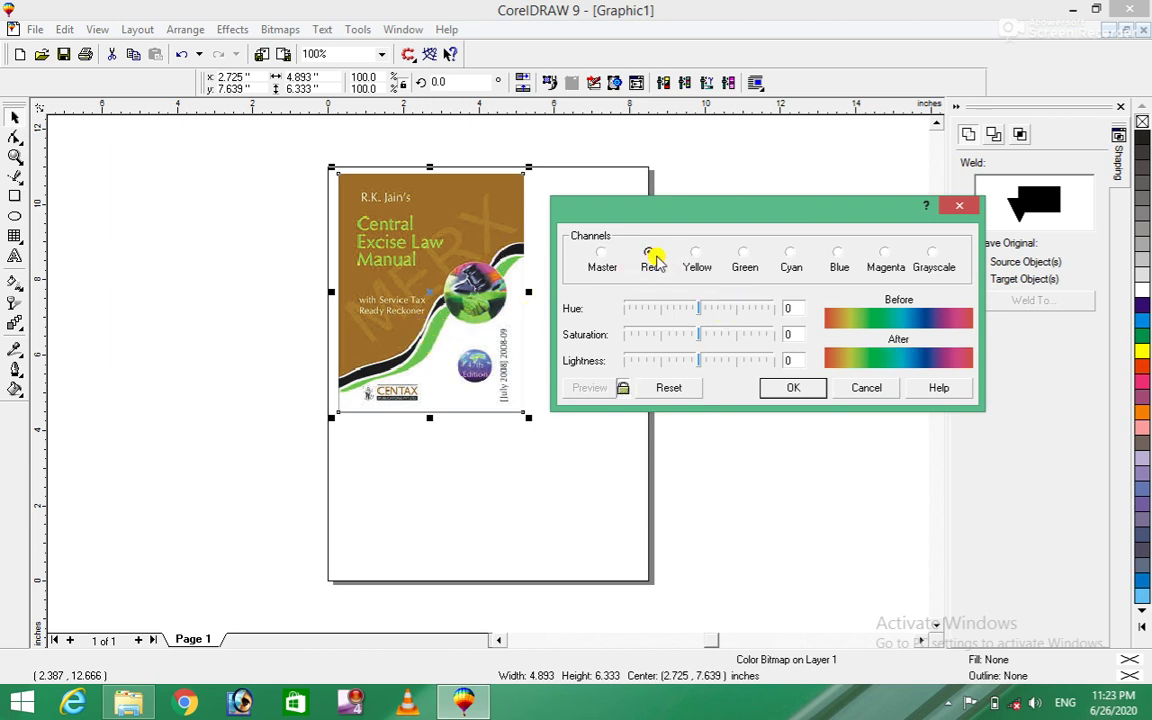
drag(703, 311, 719, 312)
click(720, 312)
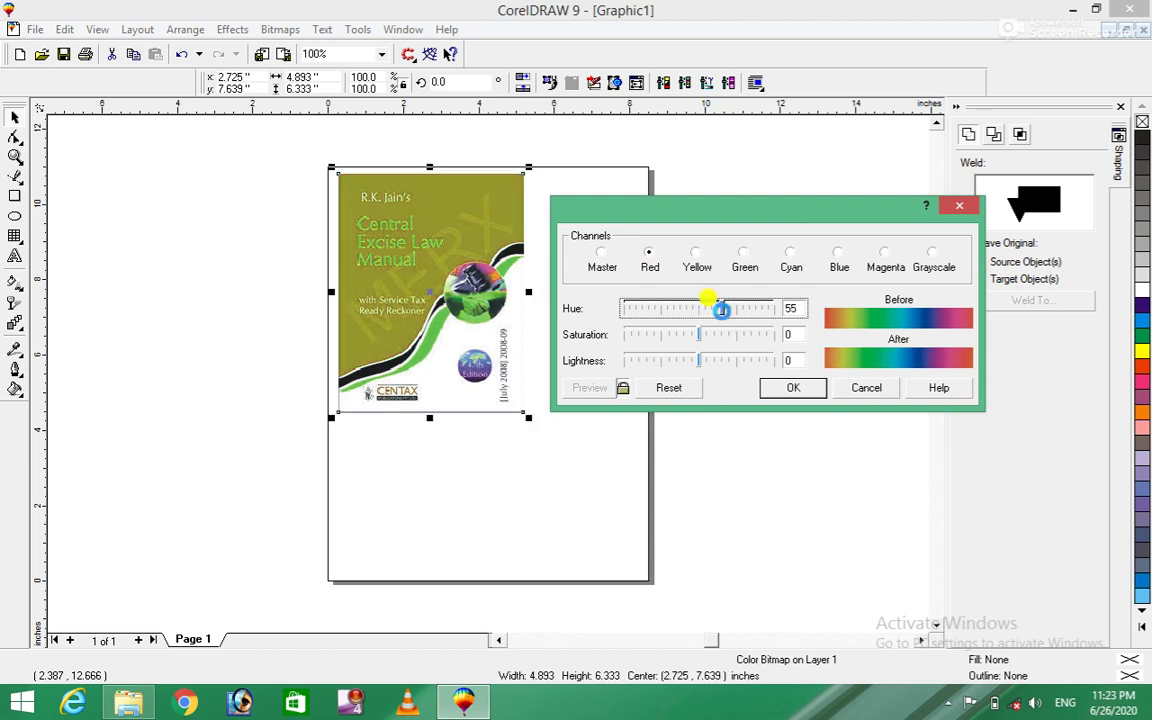
mouse_move(700, 340)
mouse_down()
mouse_move(664, 338)
mouse_move(738, 368)
mouse_up()
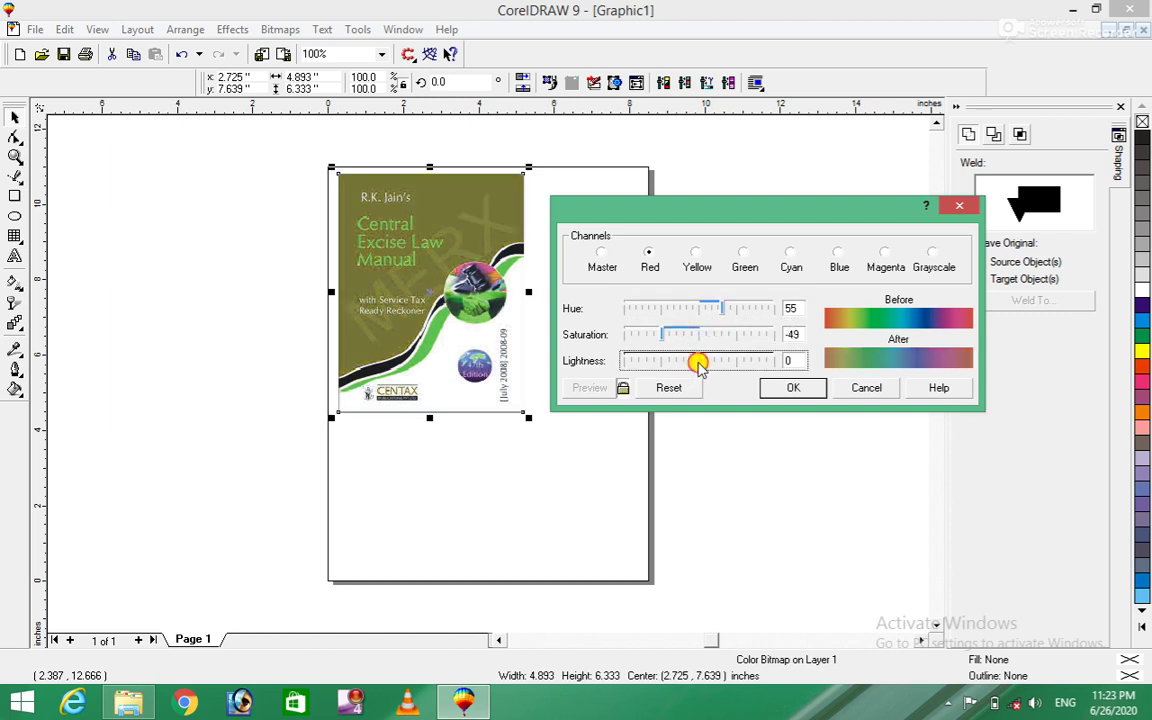
click(693, 256)
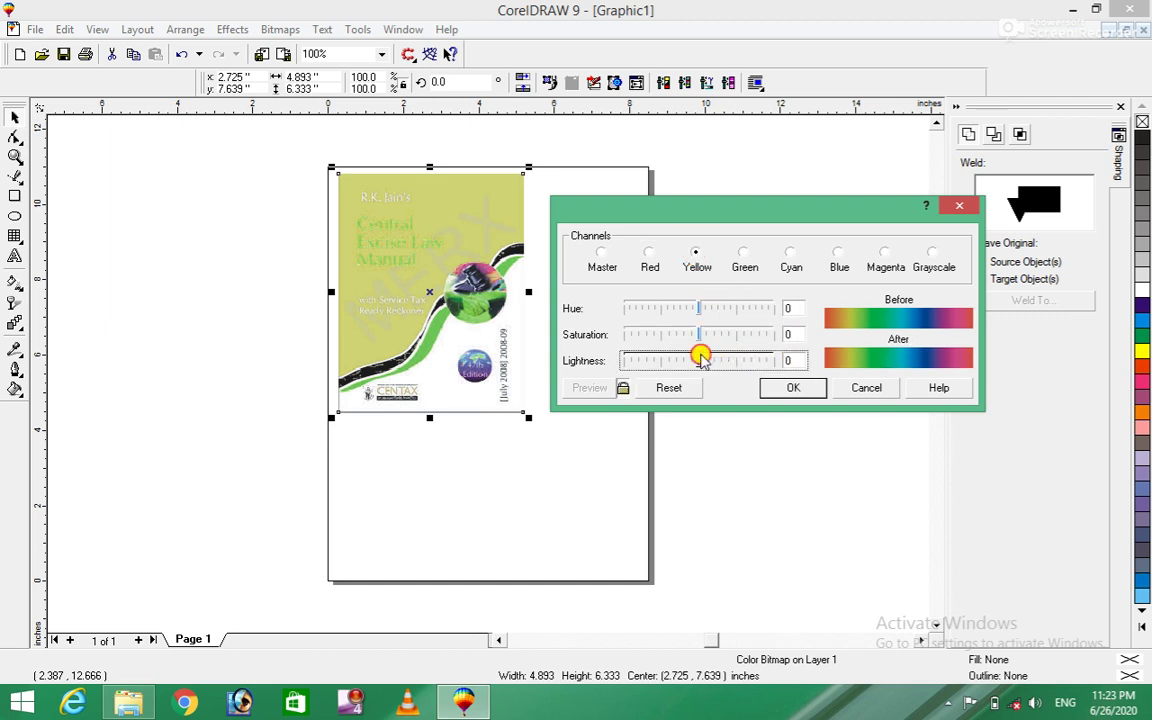
drag(703, 361, 662, 361)
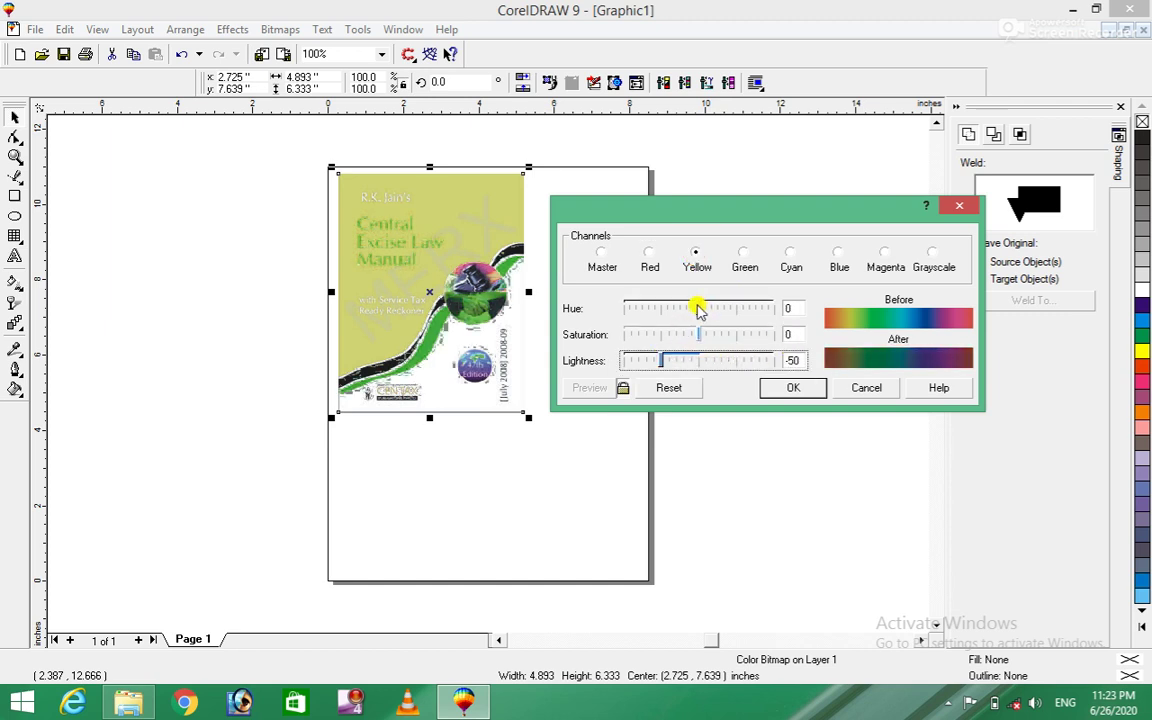
drag(699, 310, 734, 313)
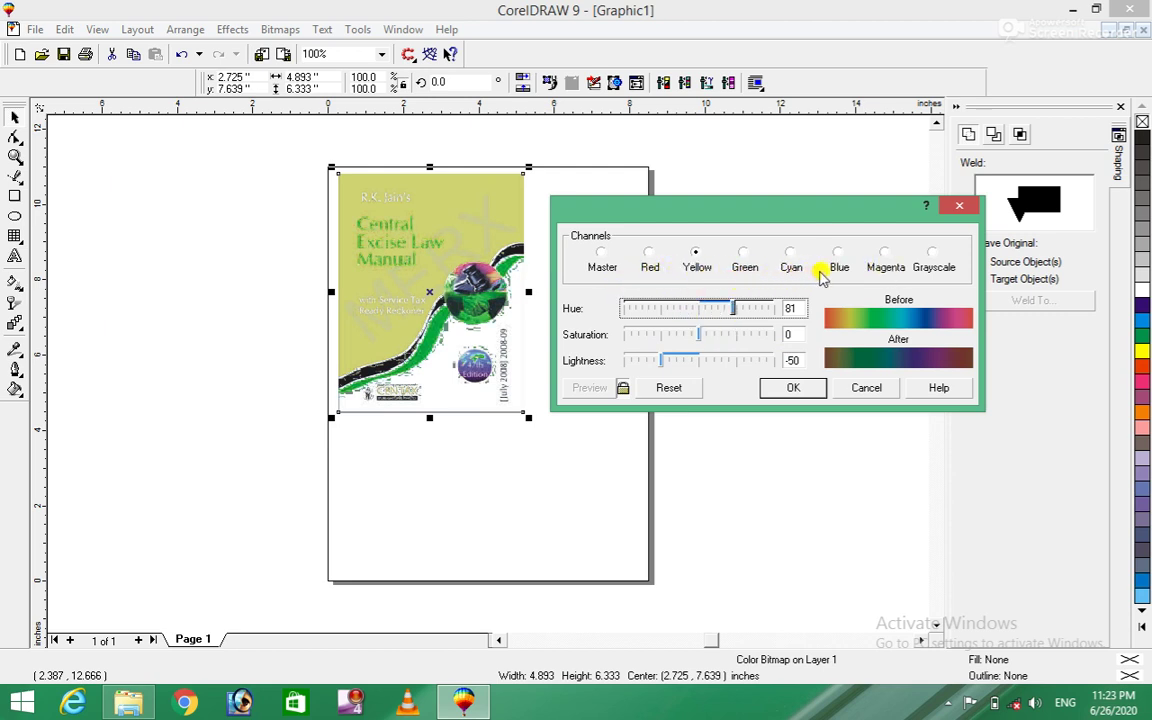
click(929, 257)
drag(698, 310, 752, 312)
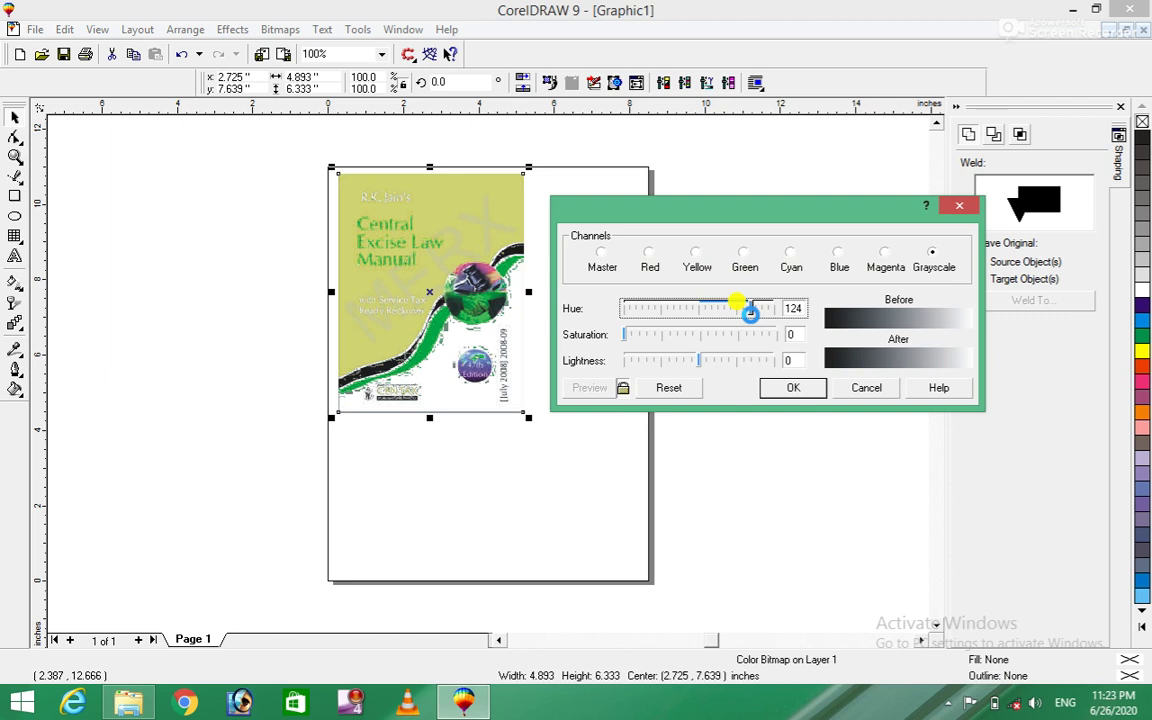
click(668, 388)
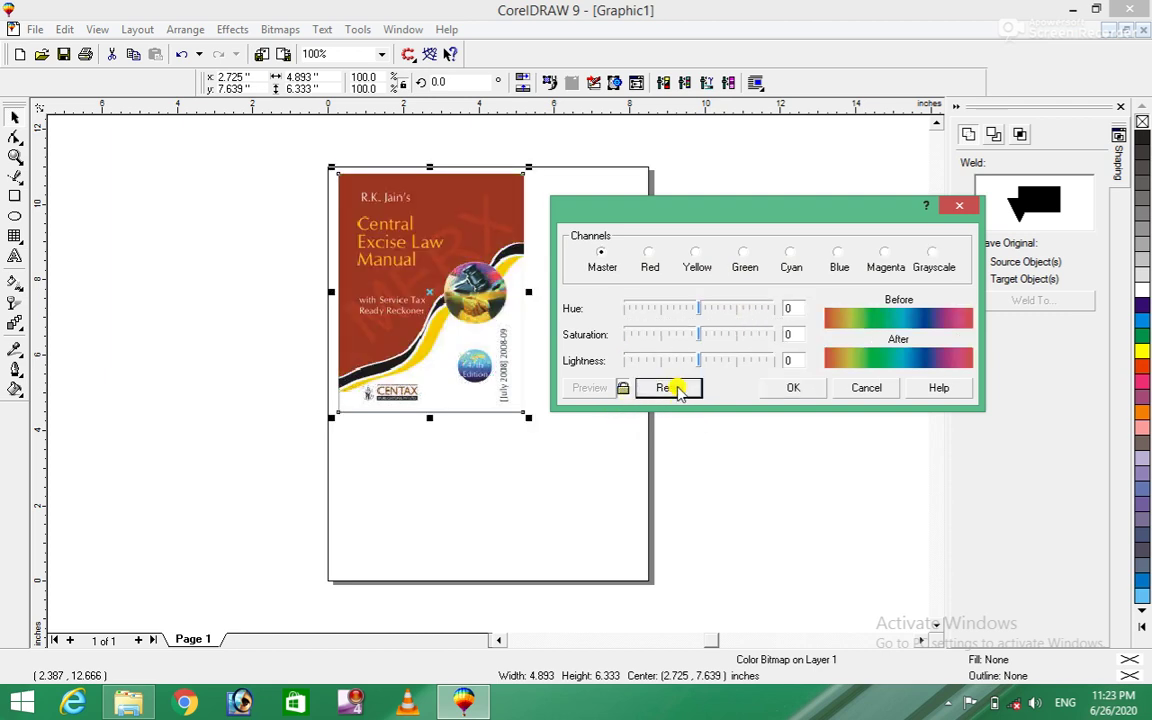
click(959, 205)
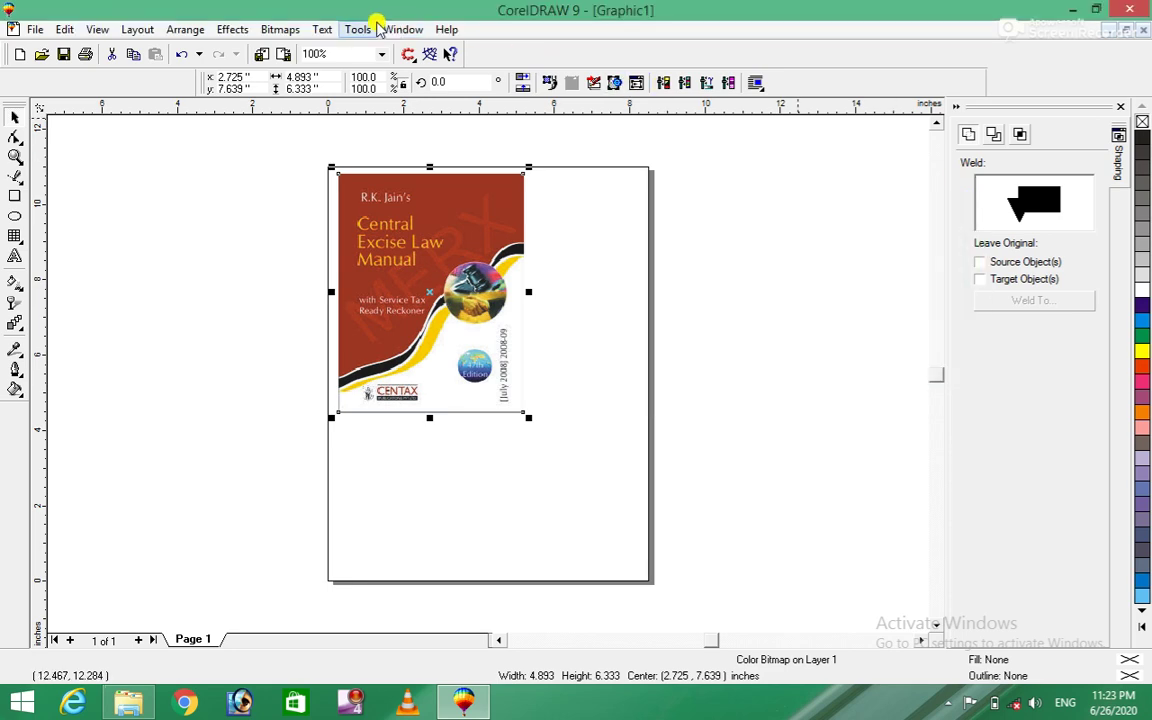
Step: Preview Replace Colors with hue -180, lightness -100, saturation 100, then reset all to 0
click(236, 29)
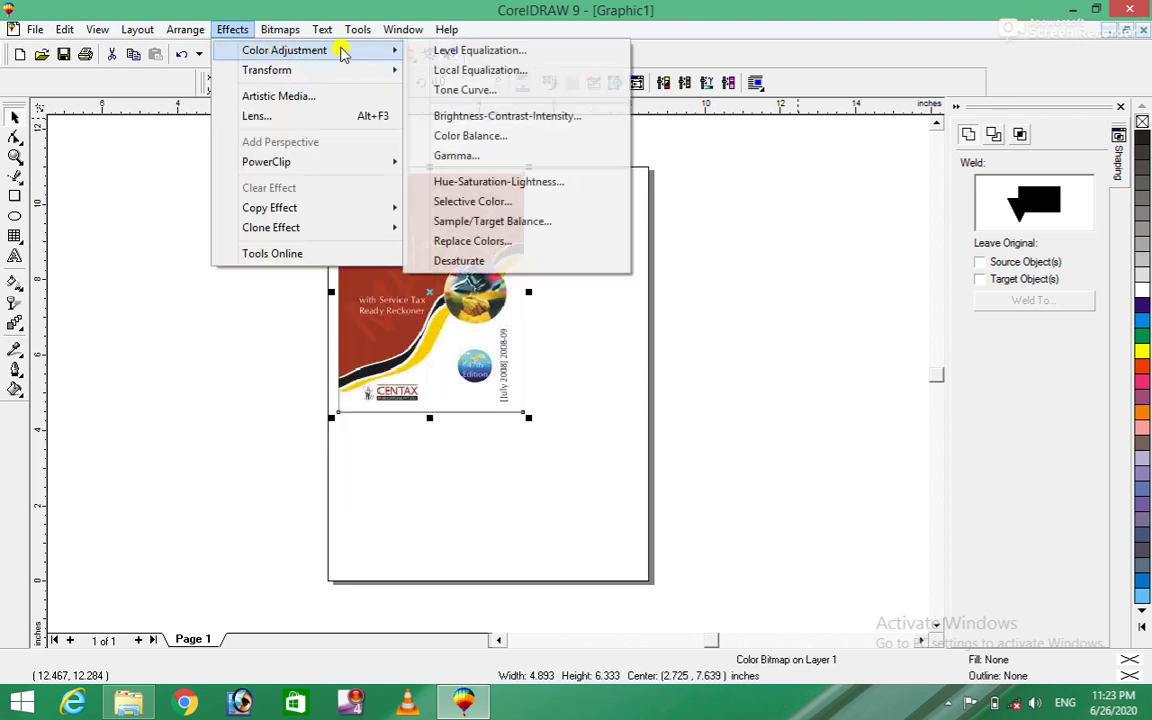
mouse_move(284, 50)
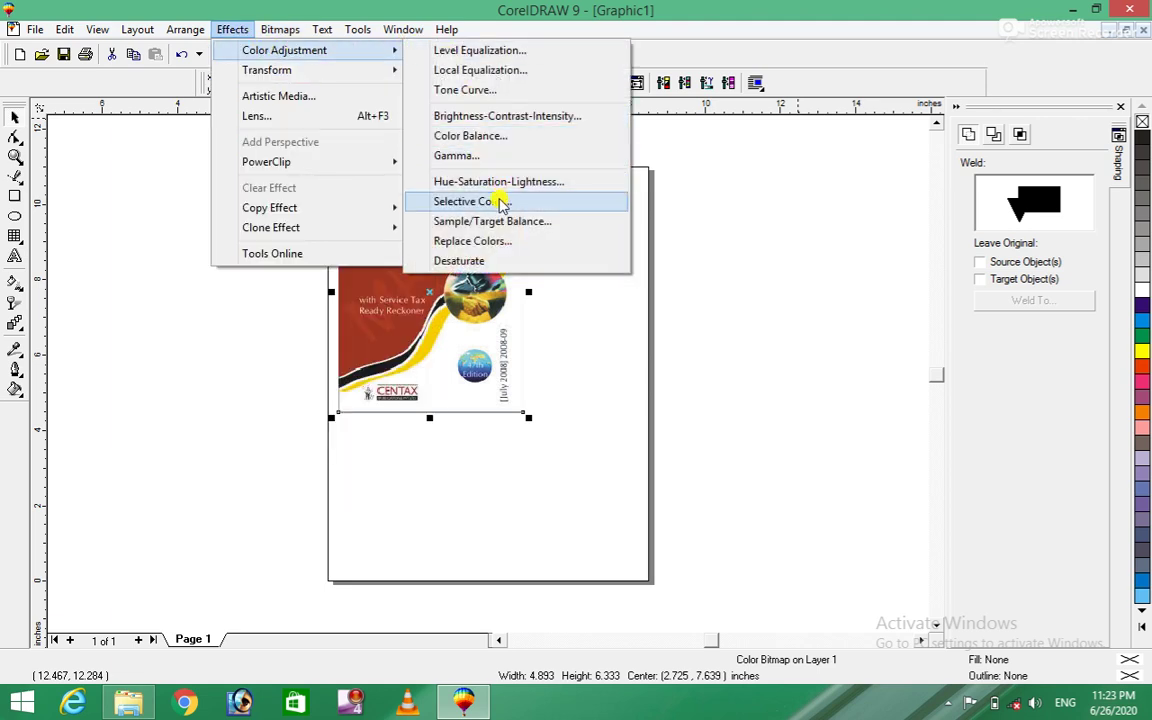
click(527, 247)
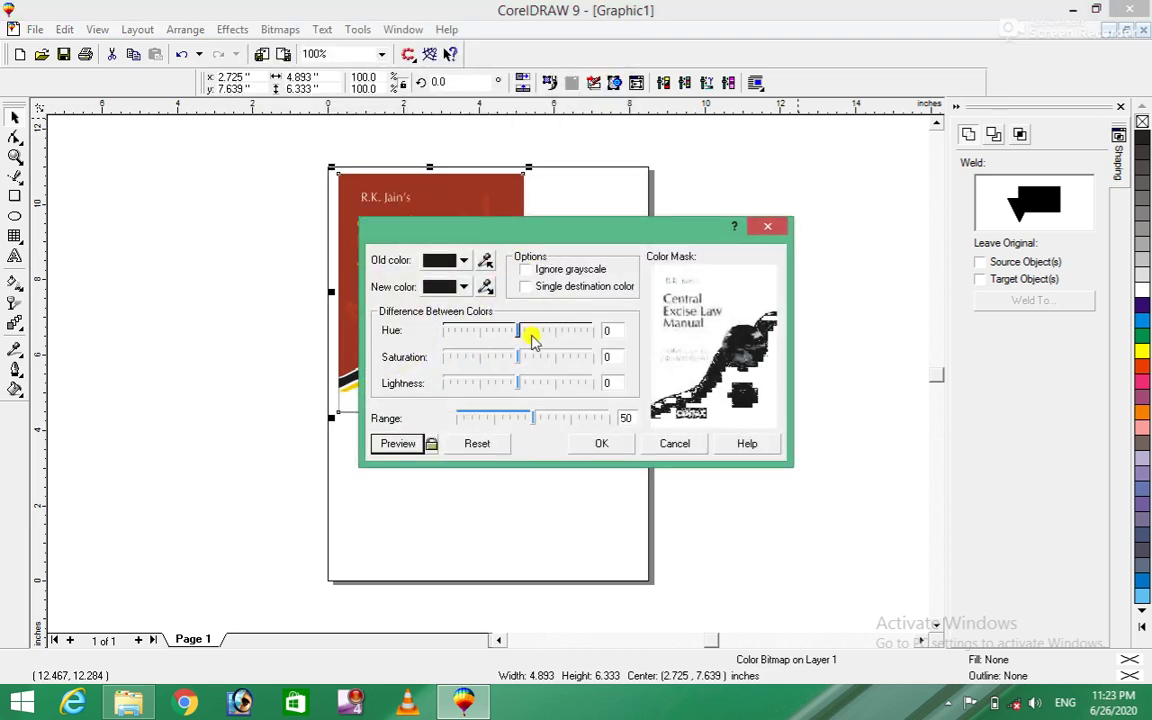
drag(519, 334, 415, 334)
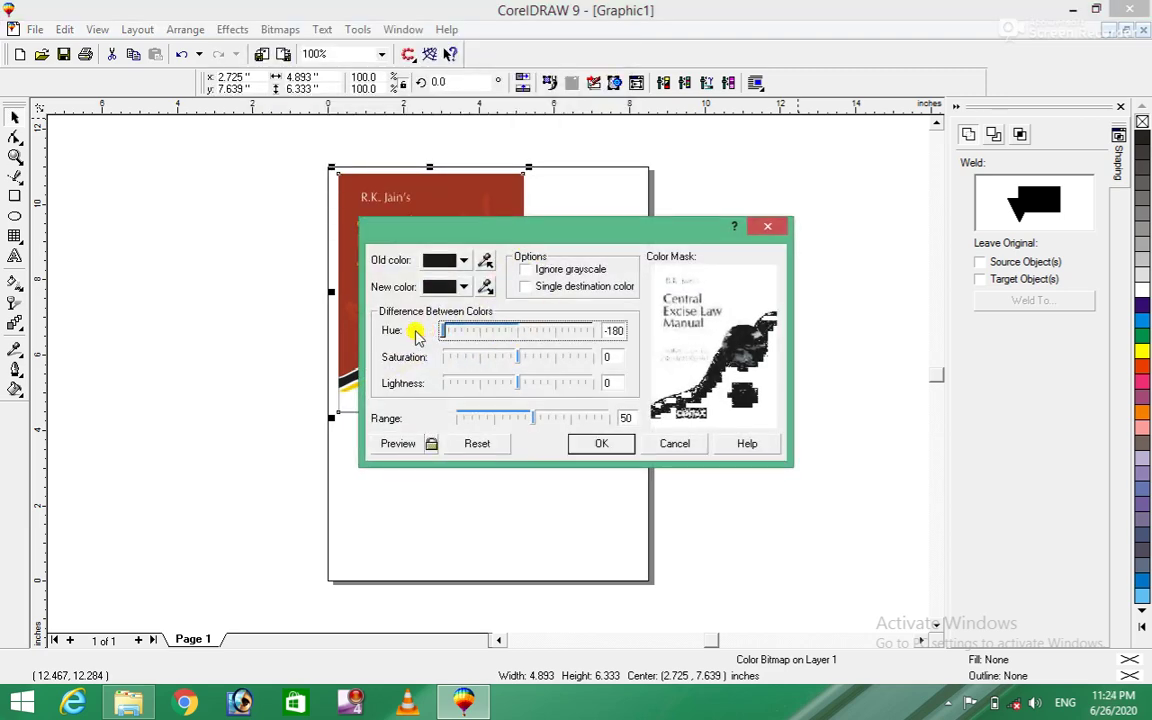
drag(585, 228, 837, 166)
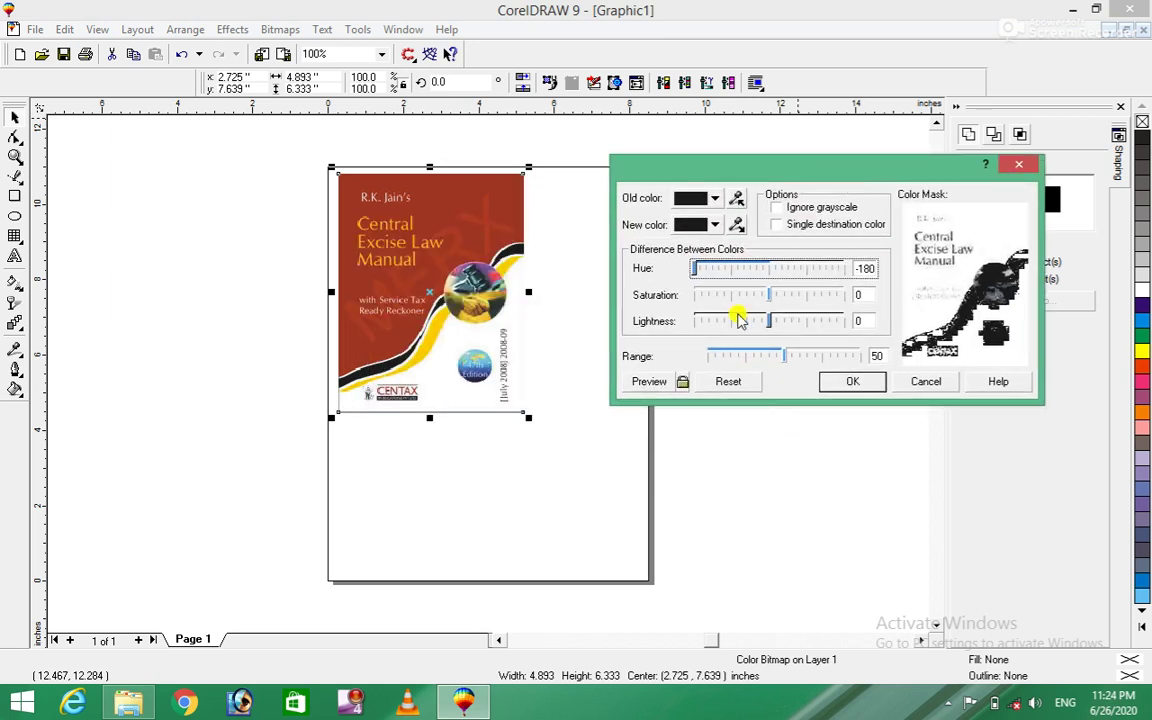
click(682, 383)
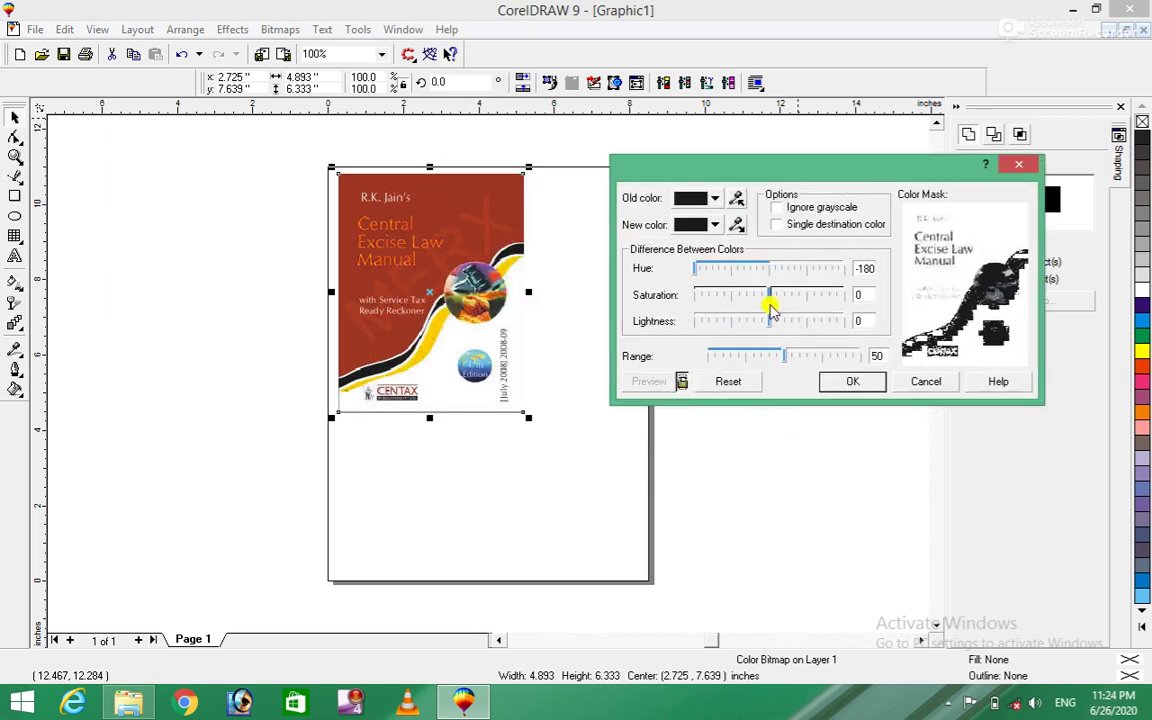
drag(767, 321, 678, 318)
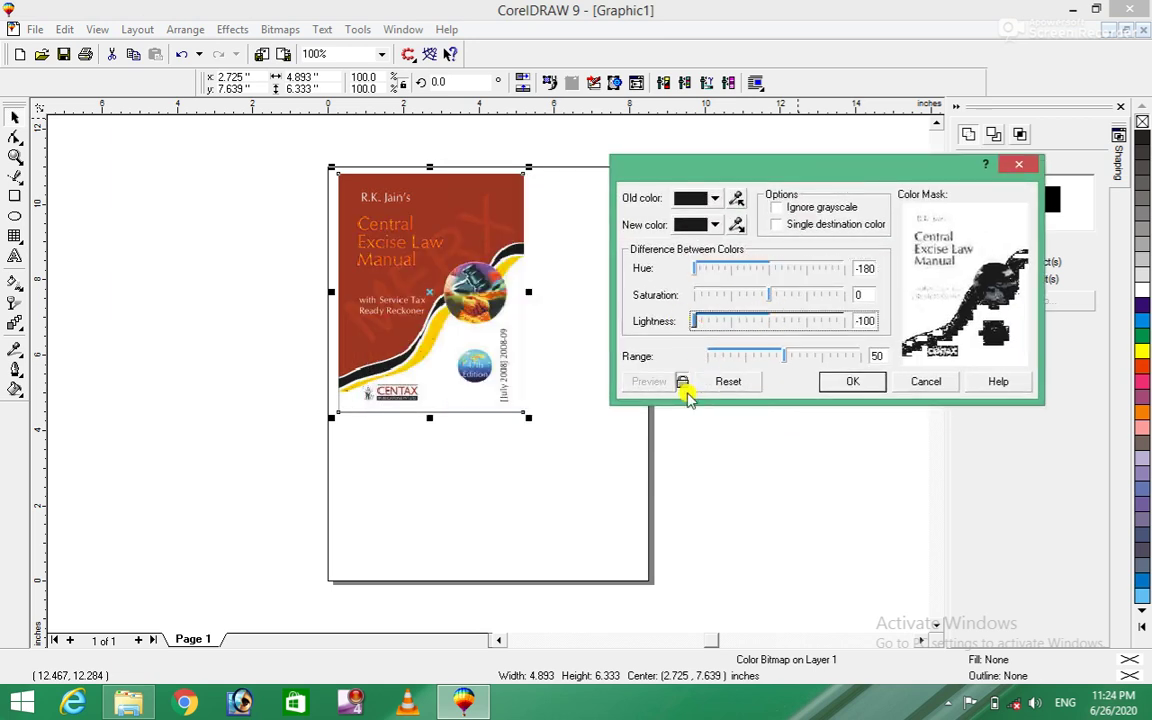
drag(771, 298, 879, 299)
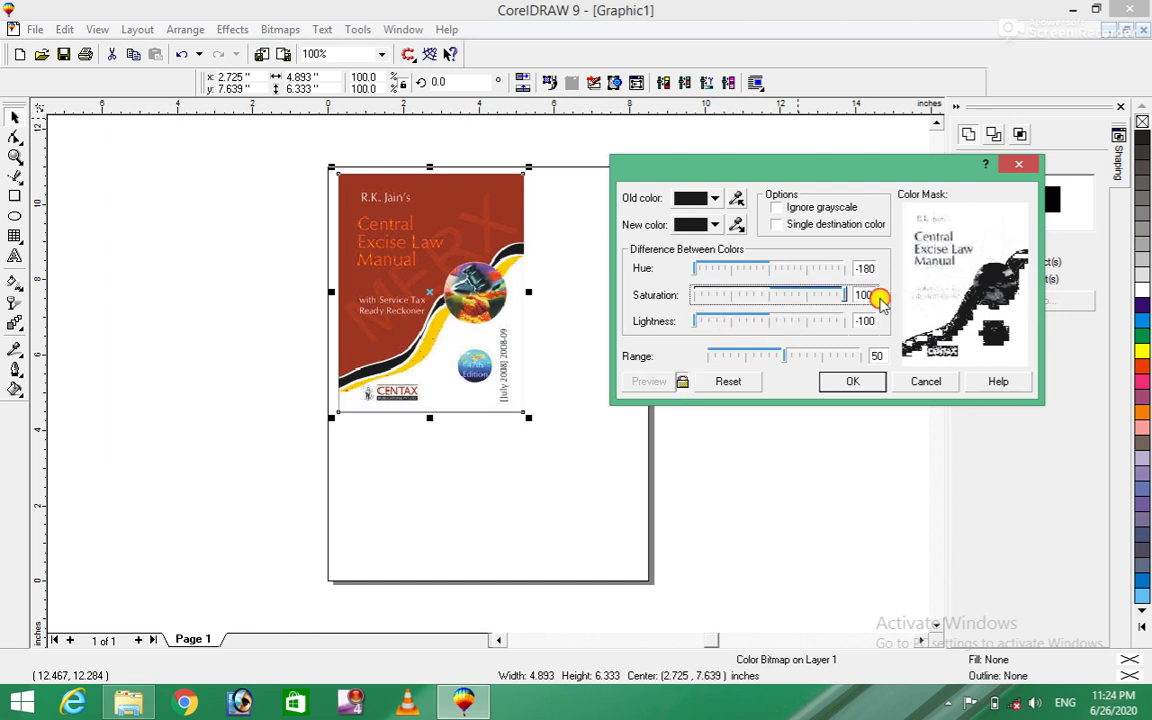
click(729, 382)
click(925, 381)
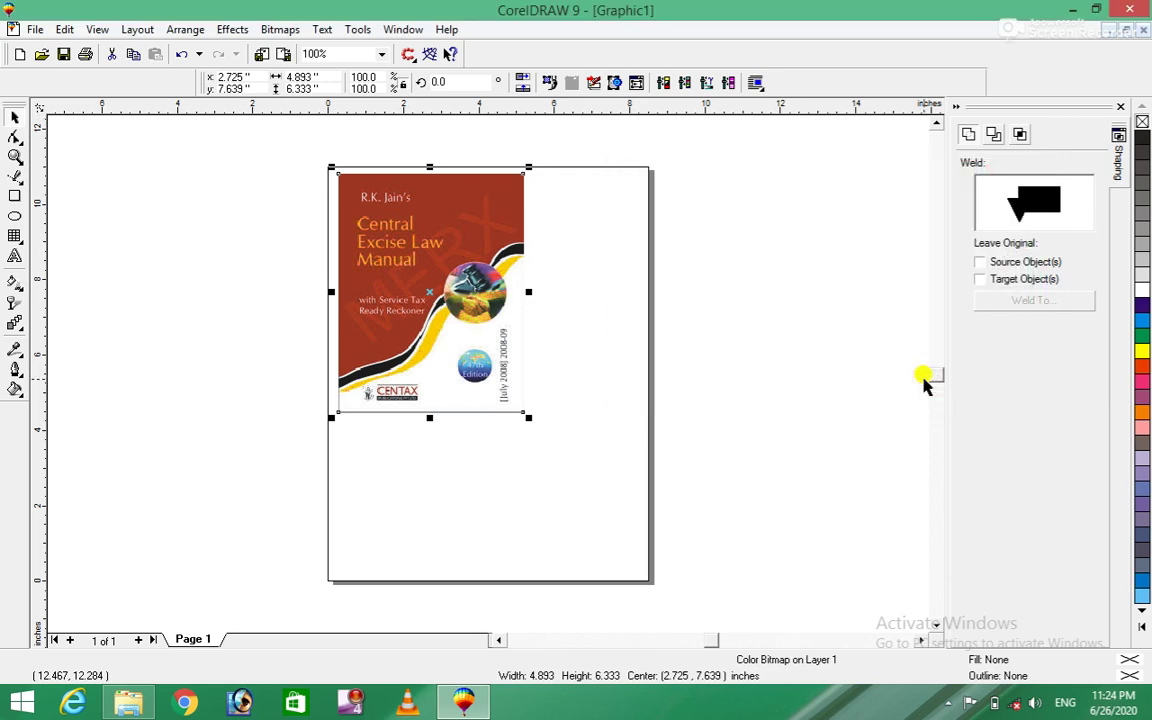
click(230, 30)
mouse_move(284, 50)
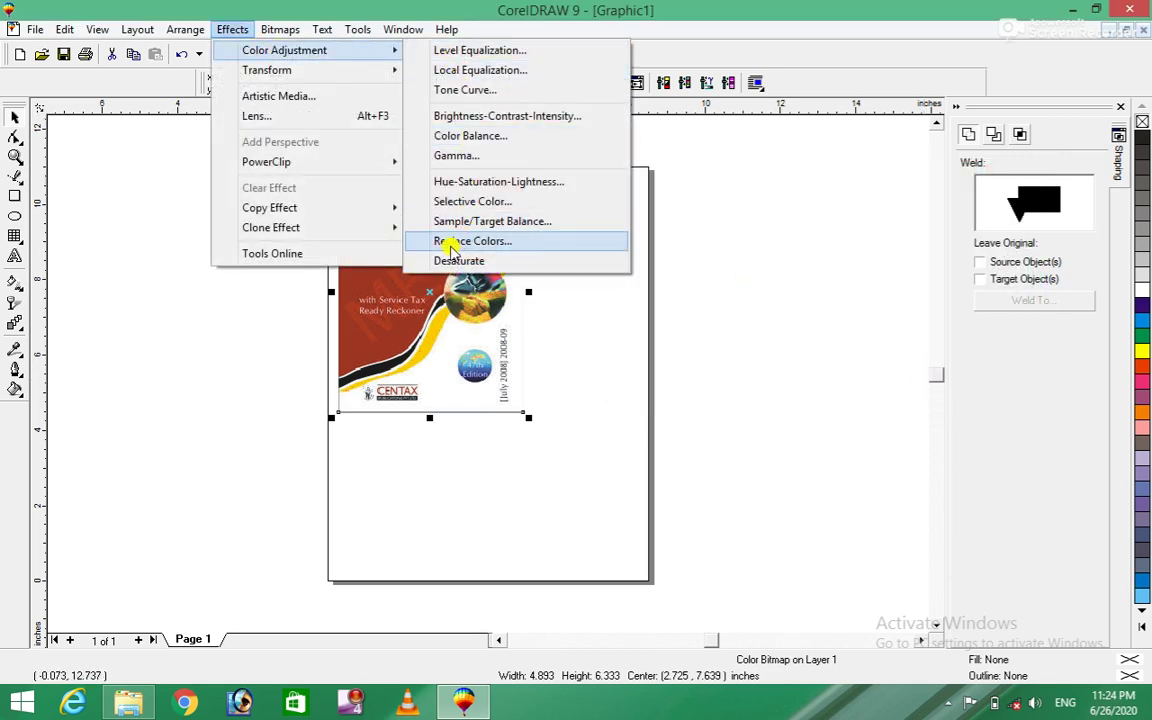
click(442, 260)
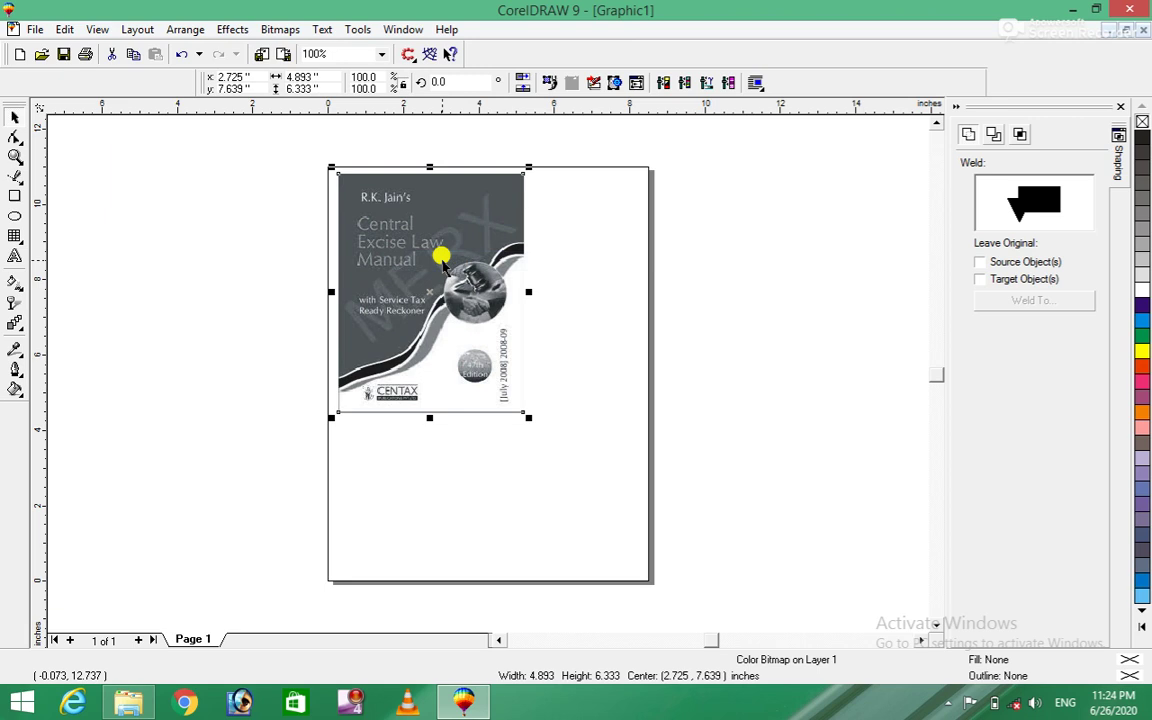
click(243, 32)
mouse_move(284, 50)
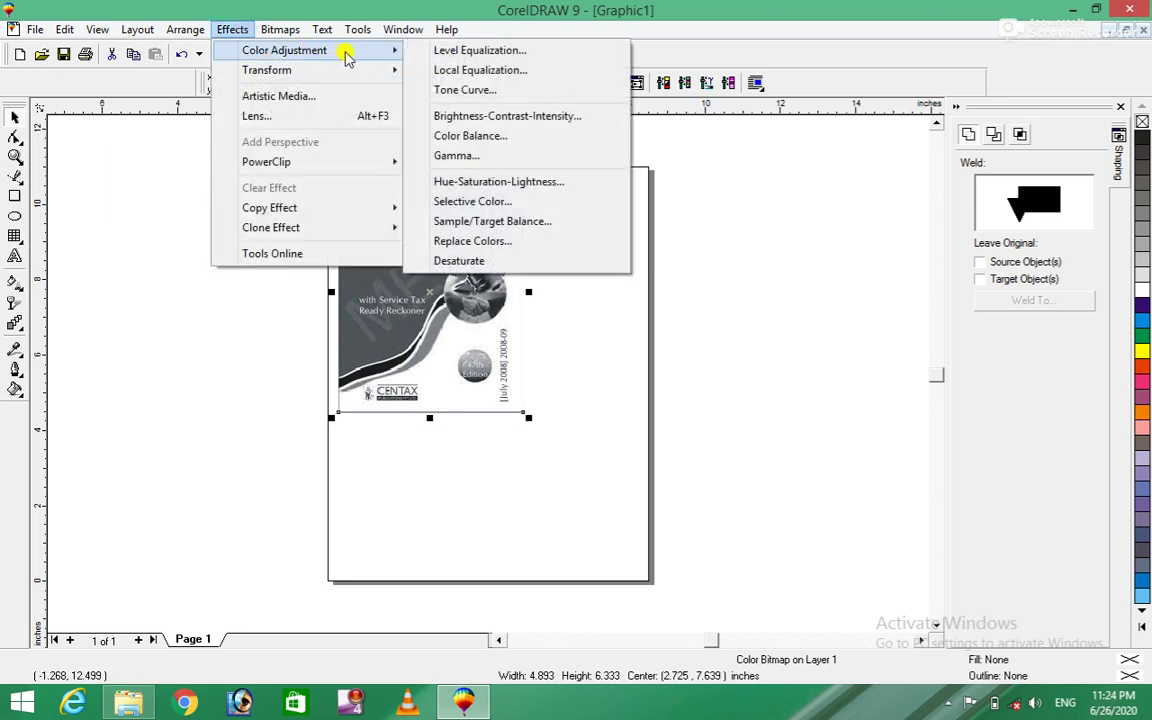
click(447, 261)
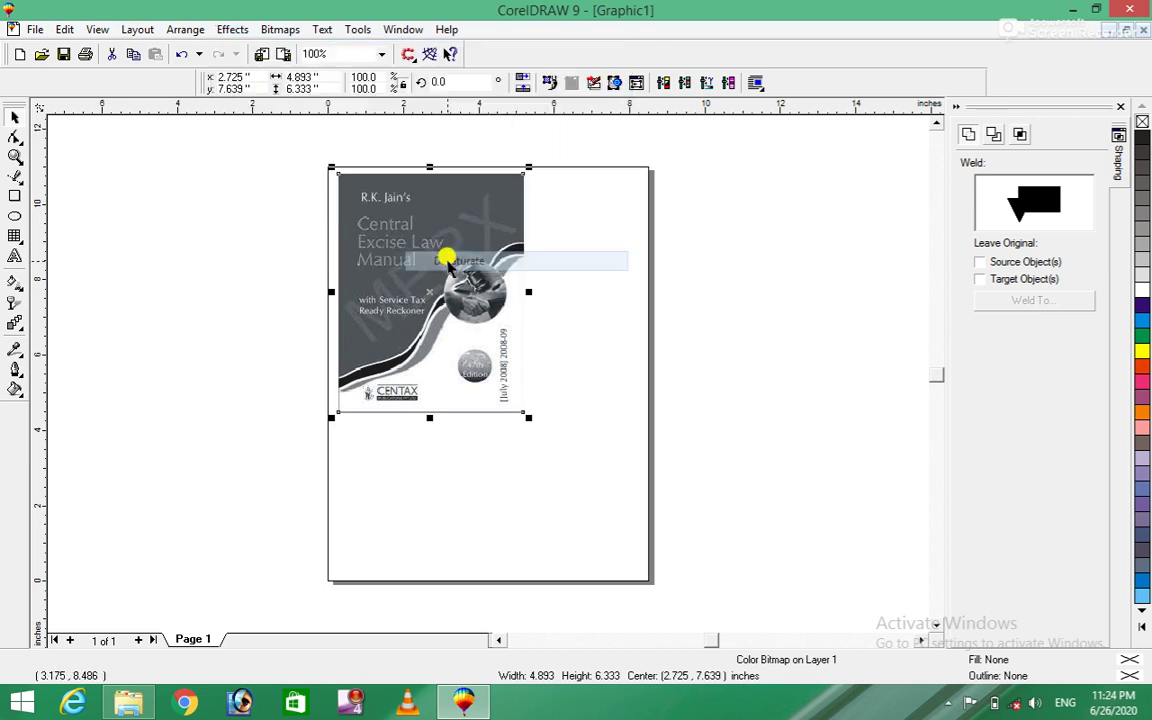
key(ctrl+z)
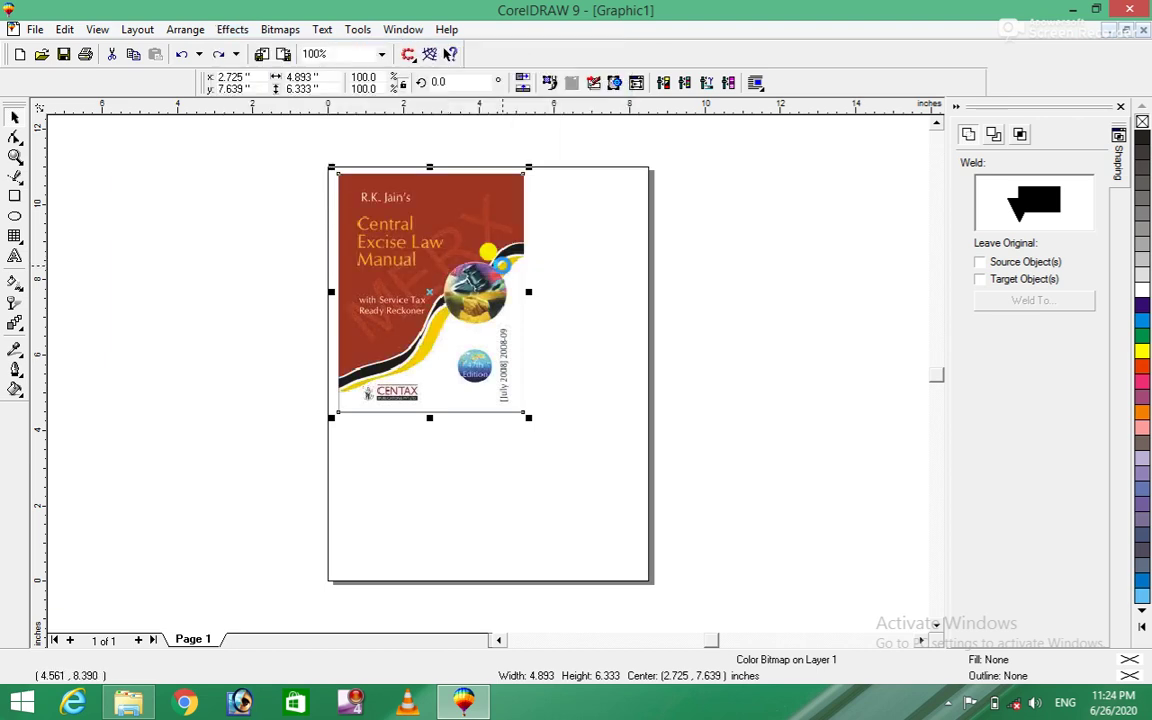
click(230, 30)
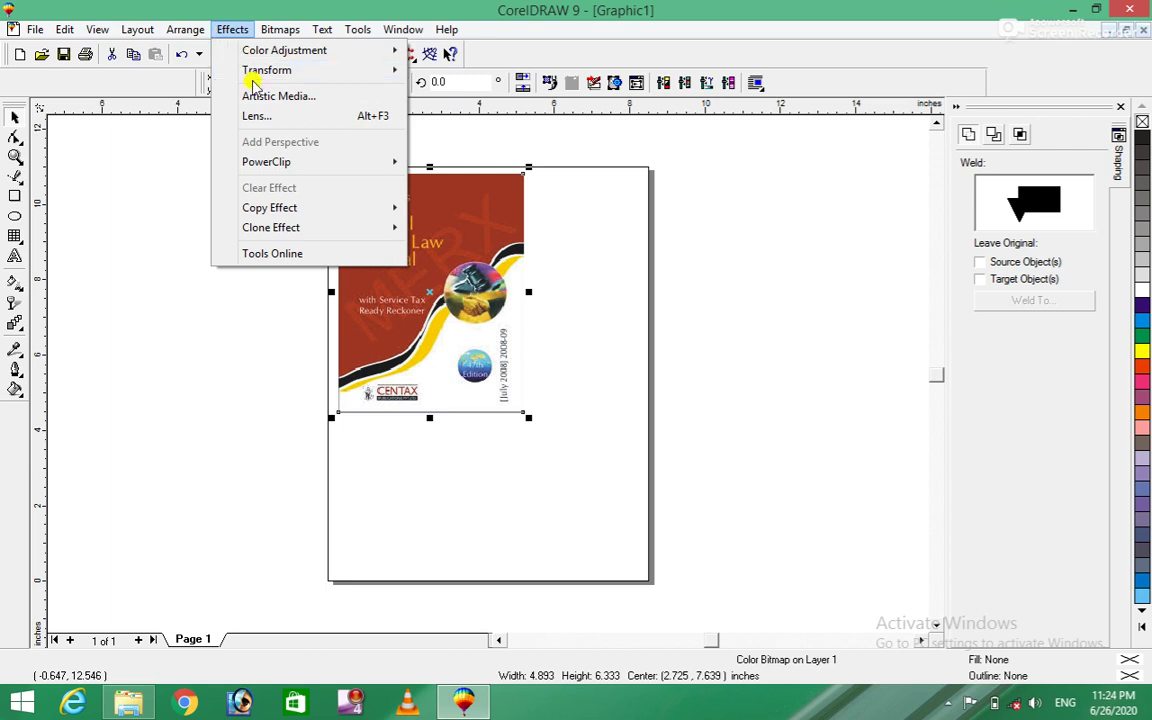
mouse_move(267, 70)
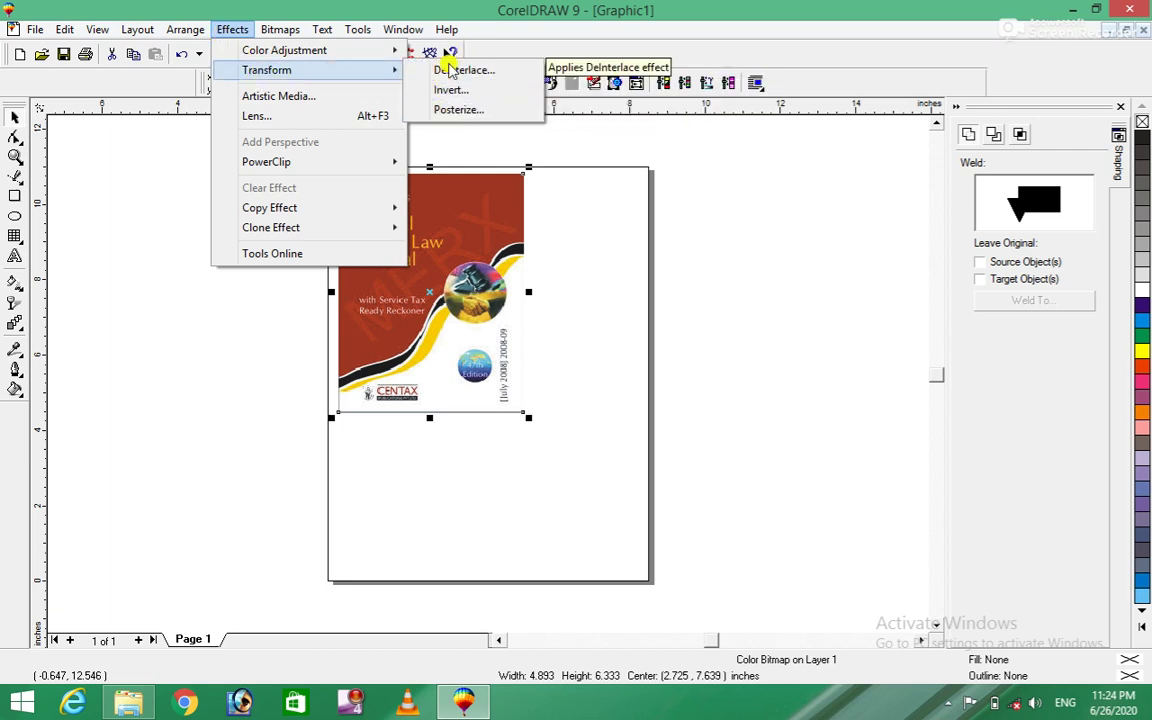
click(450, 69)
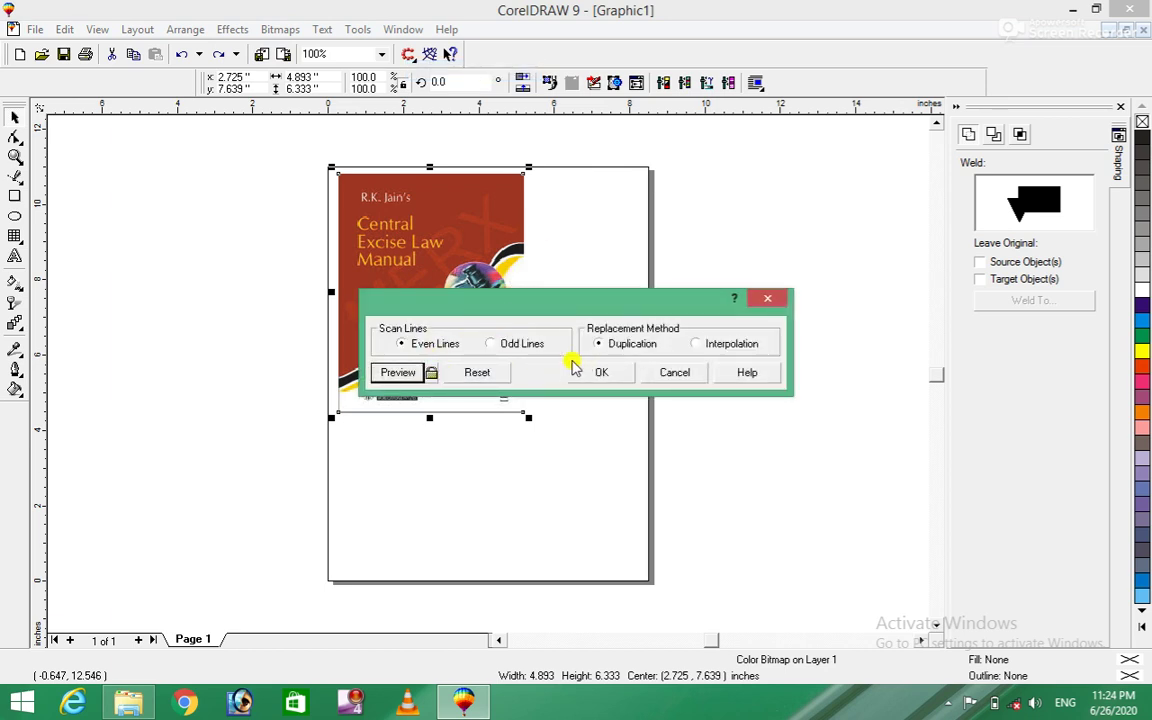
click(697, 344)
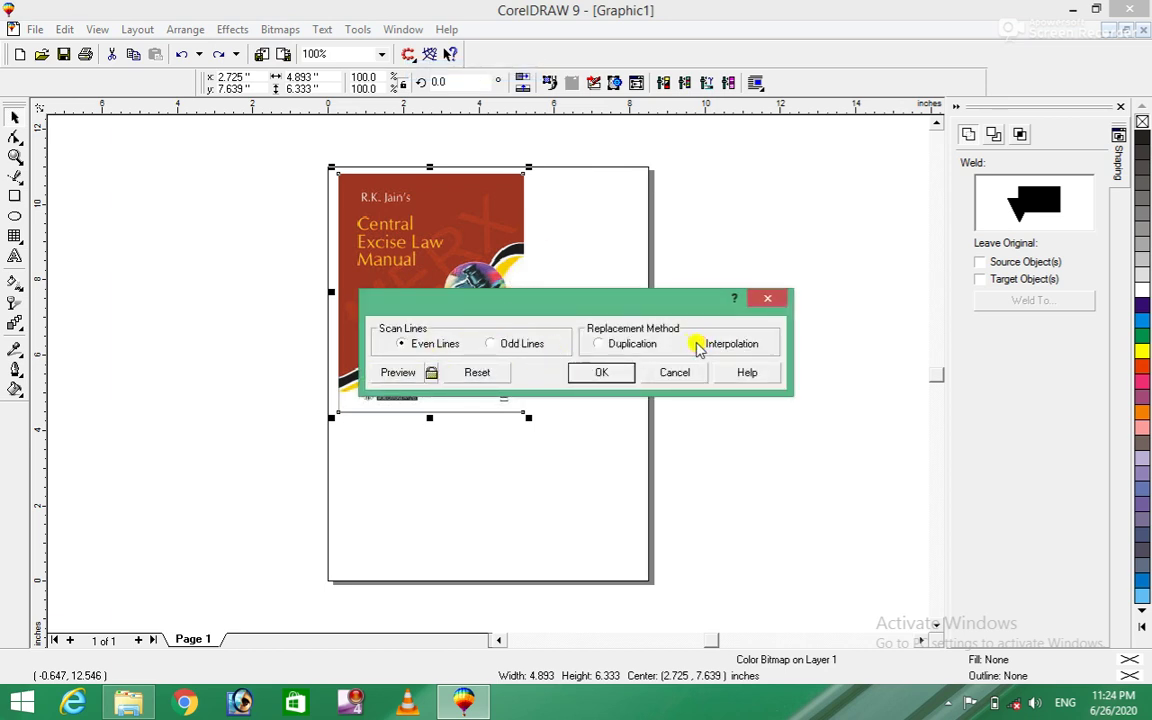
drag(683, 311, 834, 273)
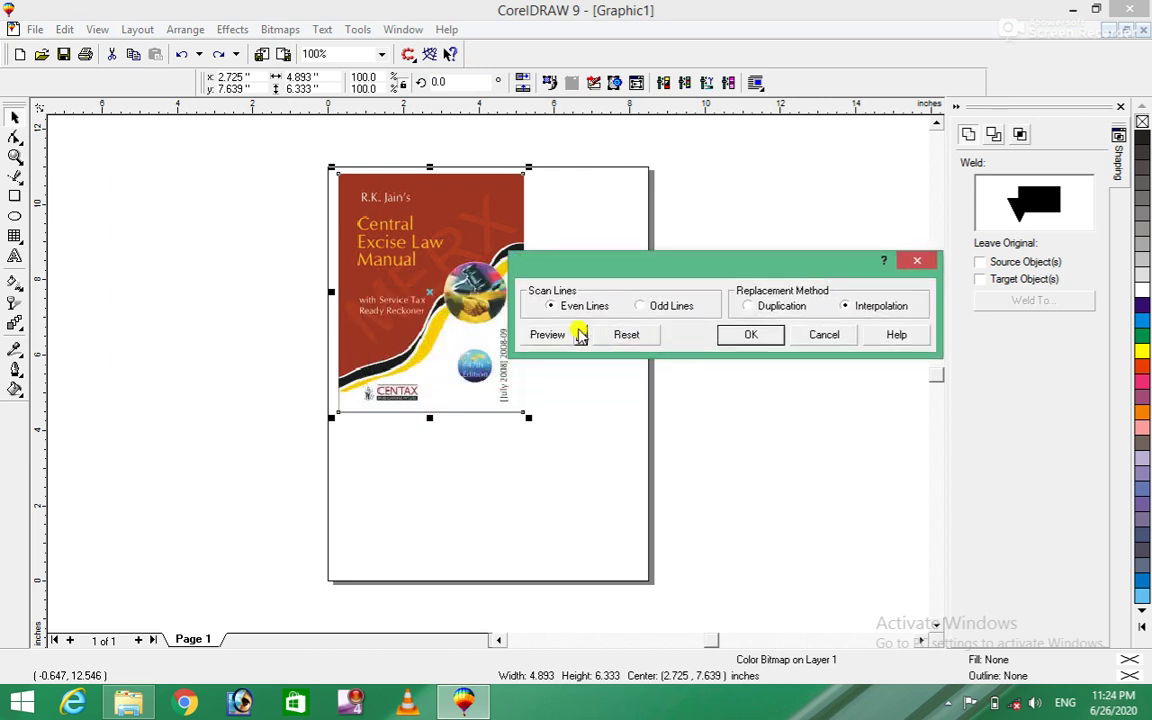
click(578, 334)
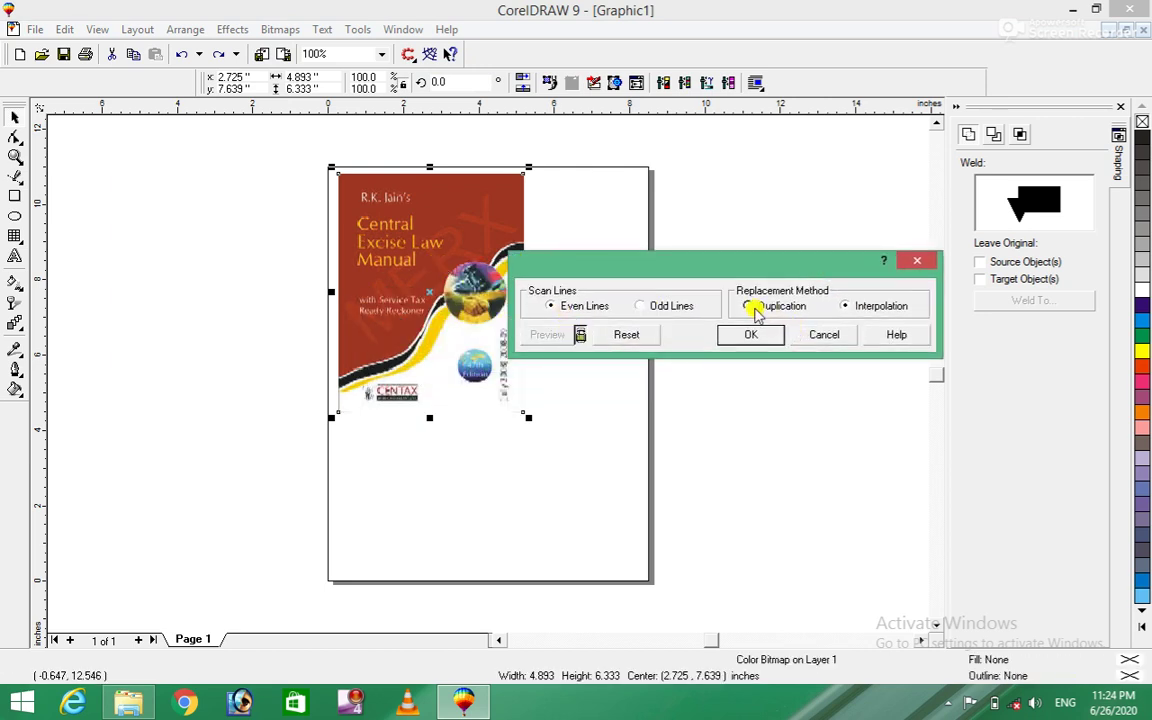
click(581, 336)
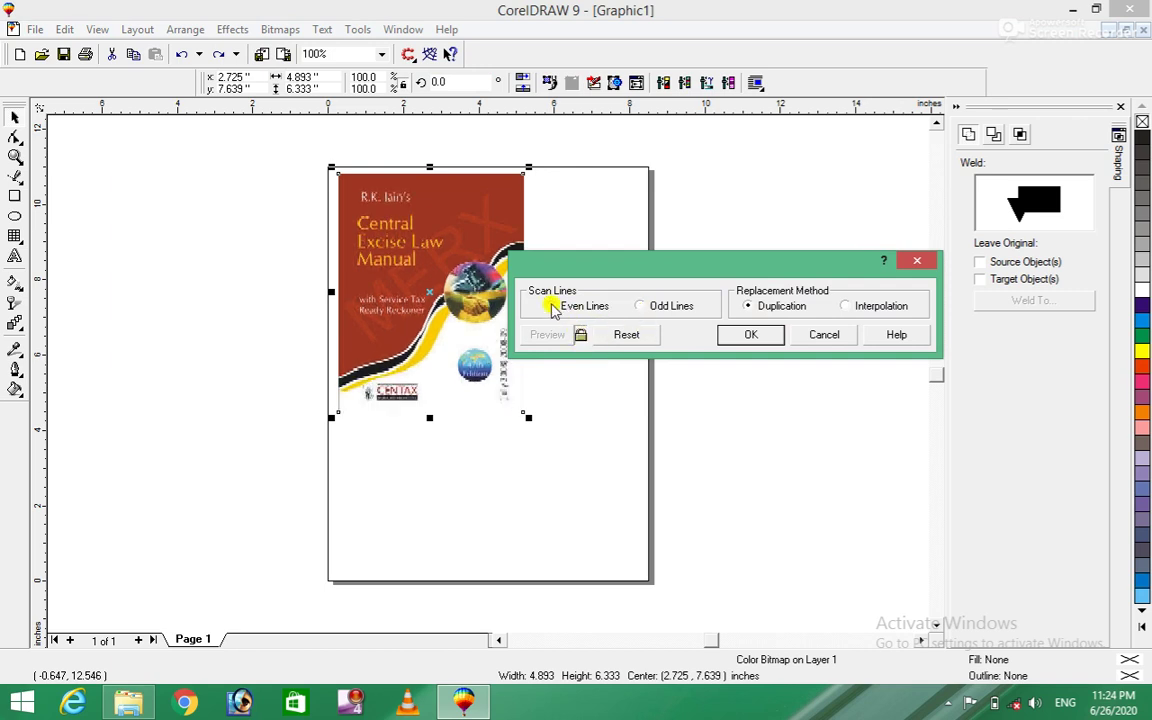
click(653, 336)
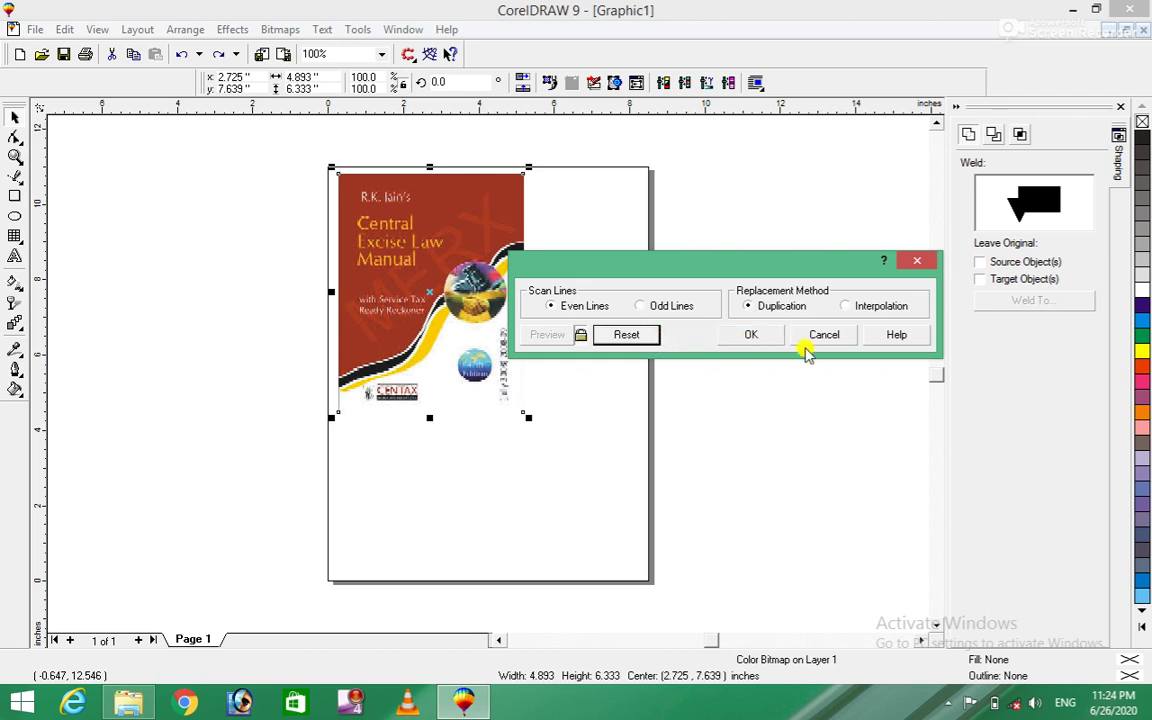
click(823, 335)
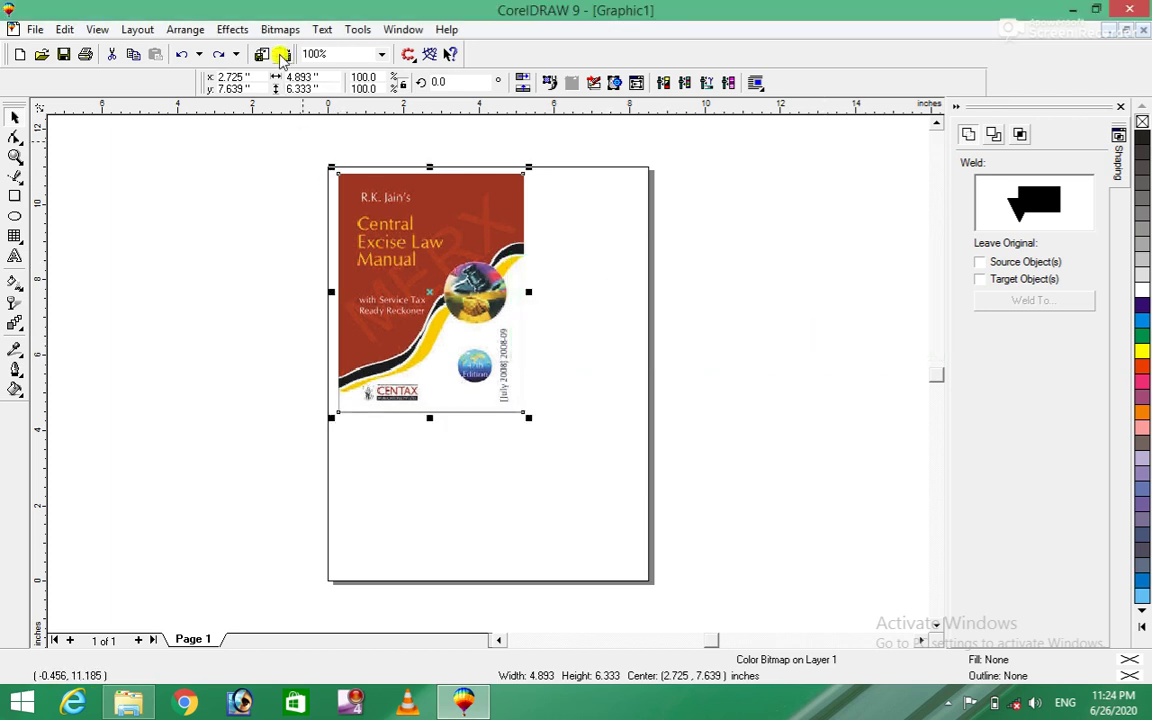
click(233, 29)
mouse_move(267, 70)
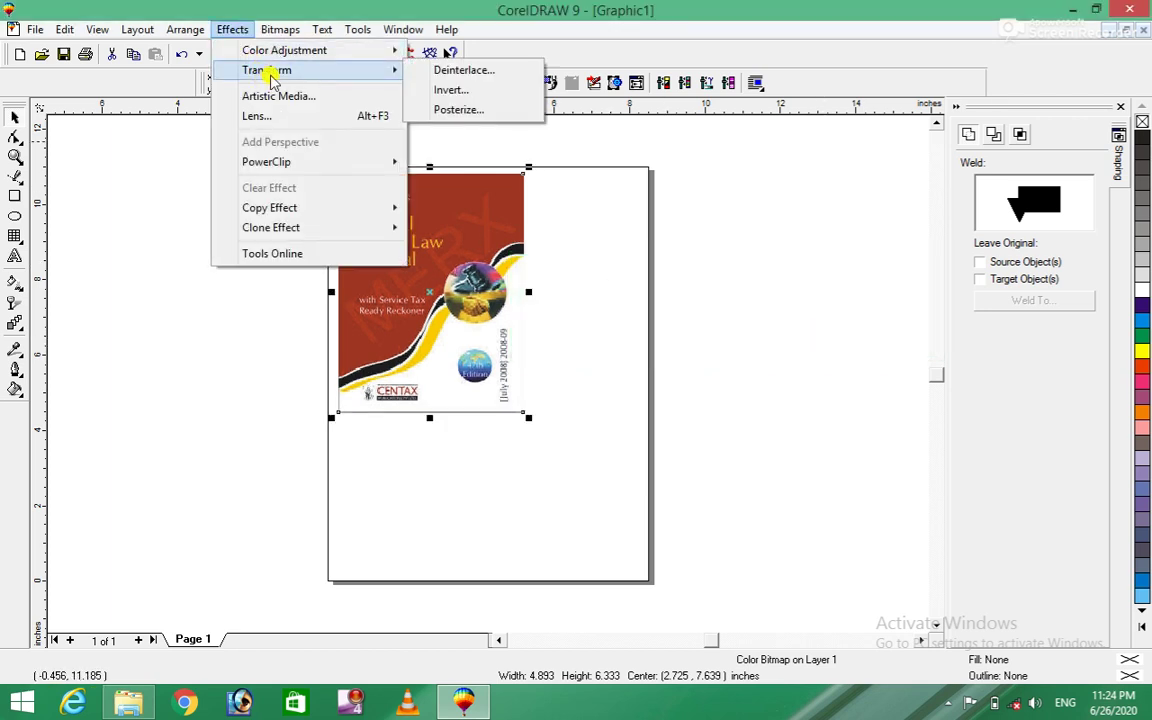
click(445, 90)
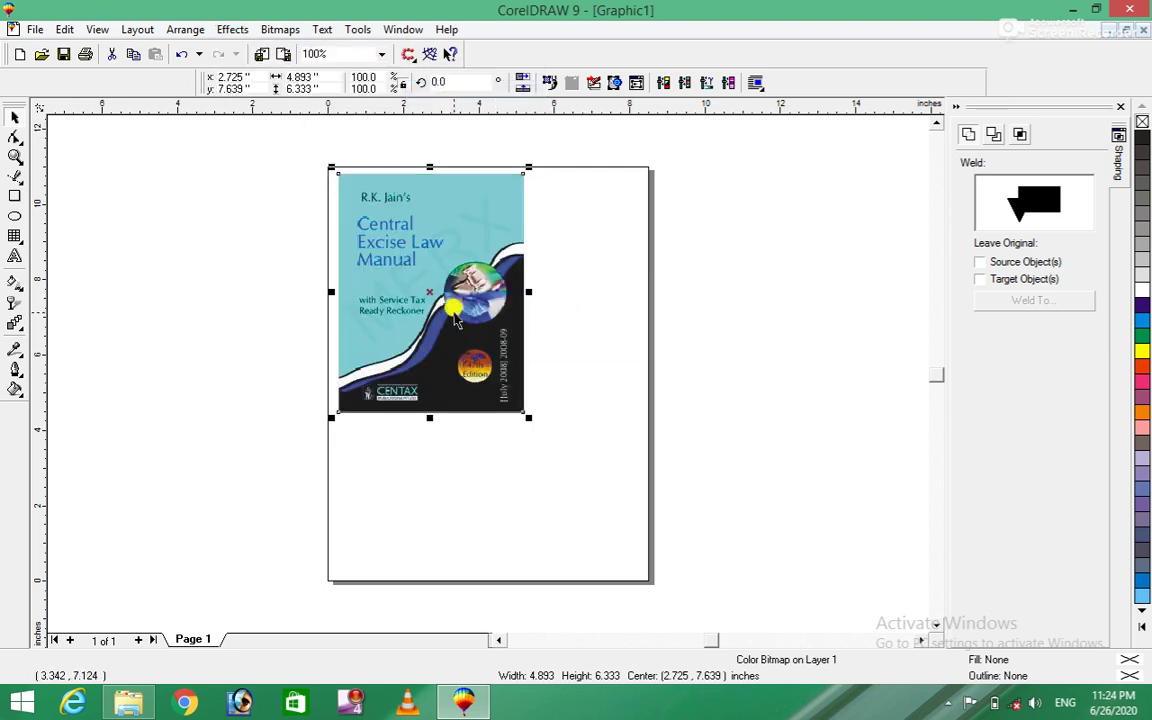
click(232, 30)
mouse_move(267, 70)
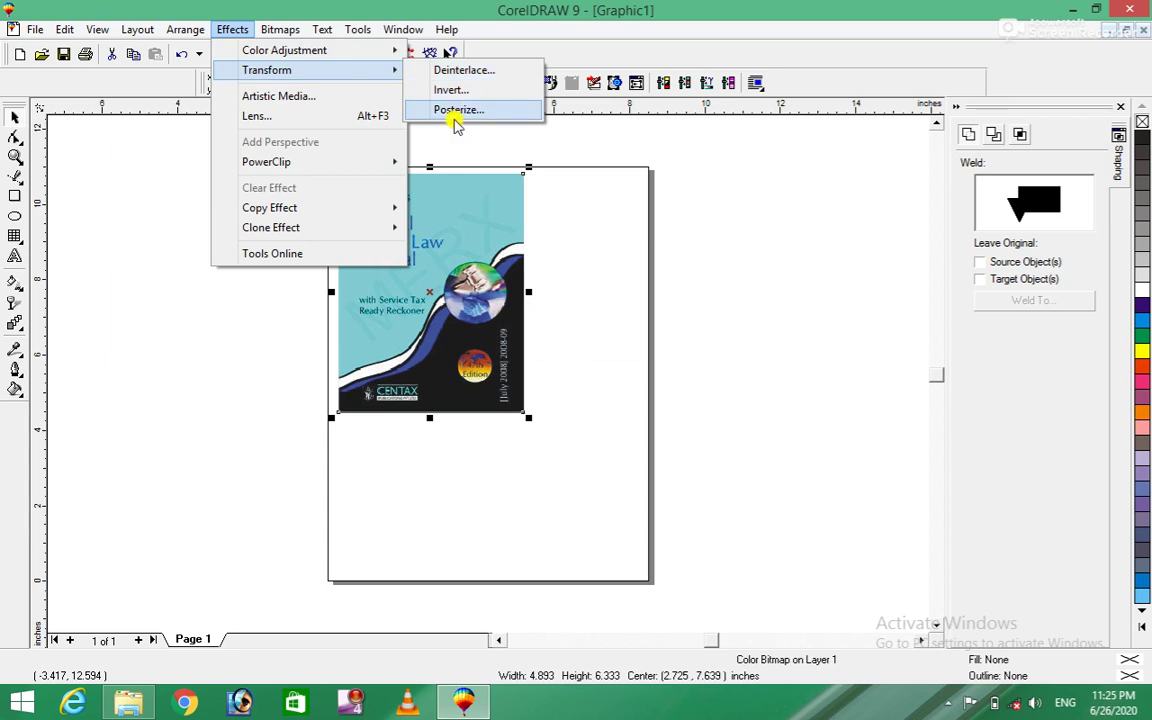
click(460, 112)
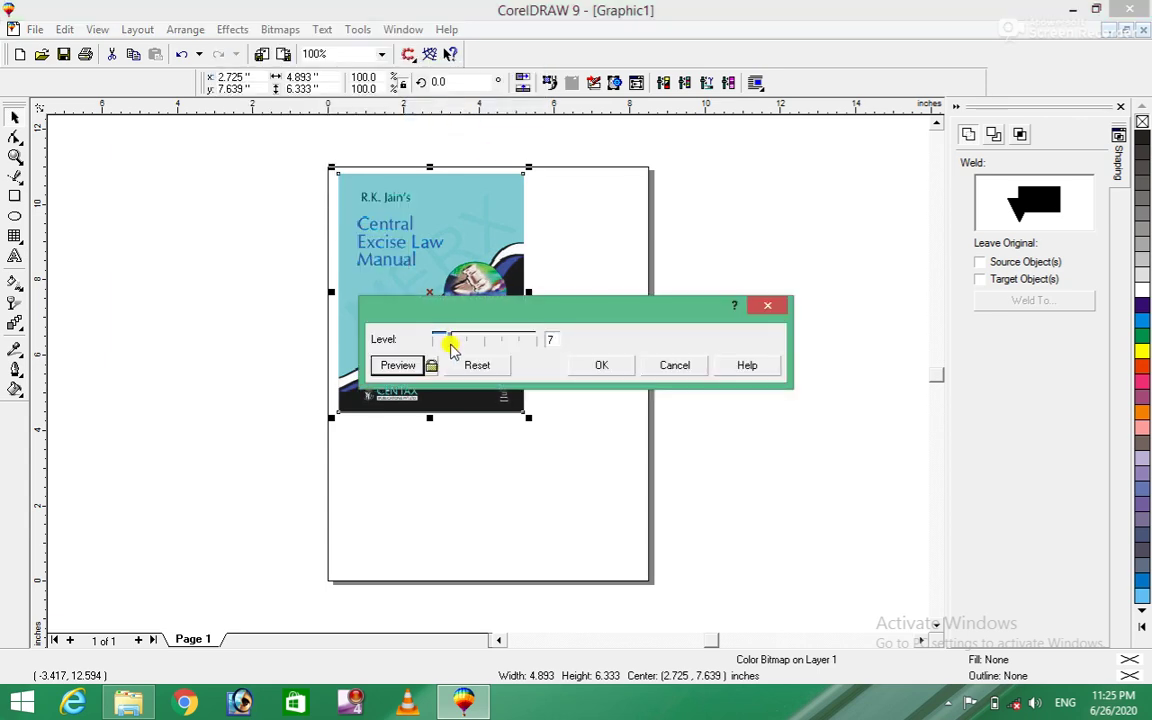
click(431, 366)
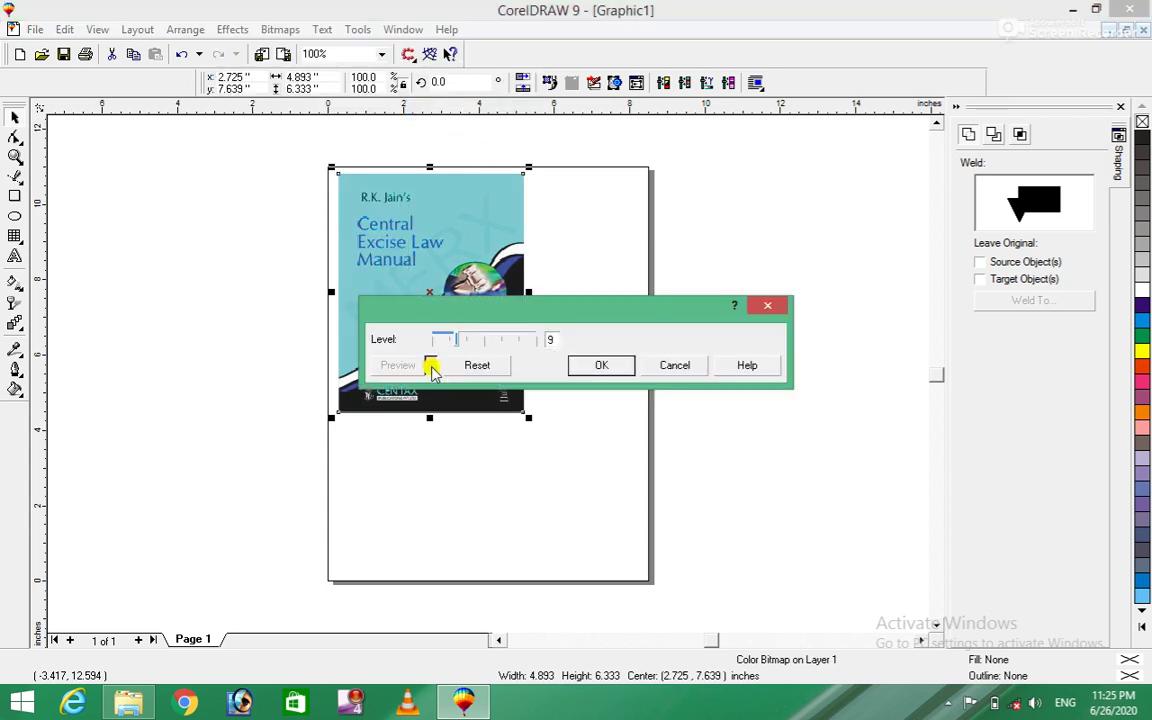
drag(555, 320, 755, 320)
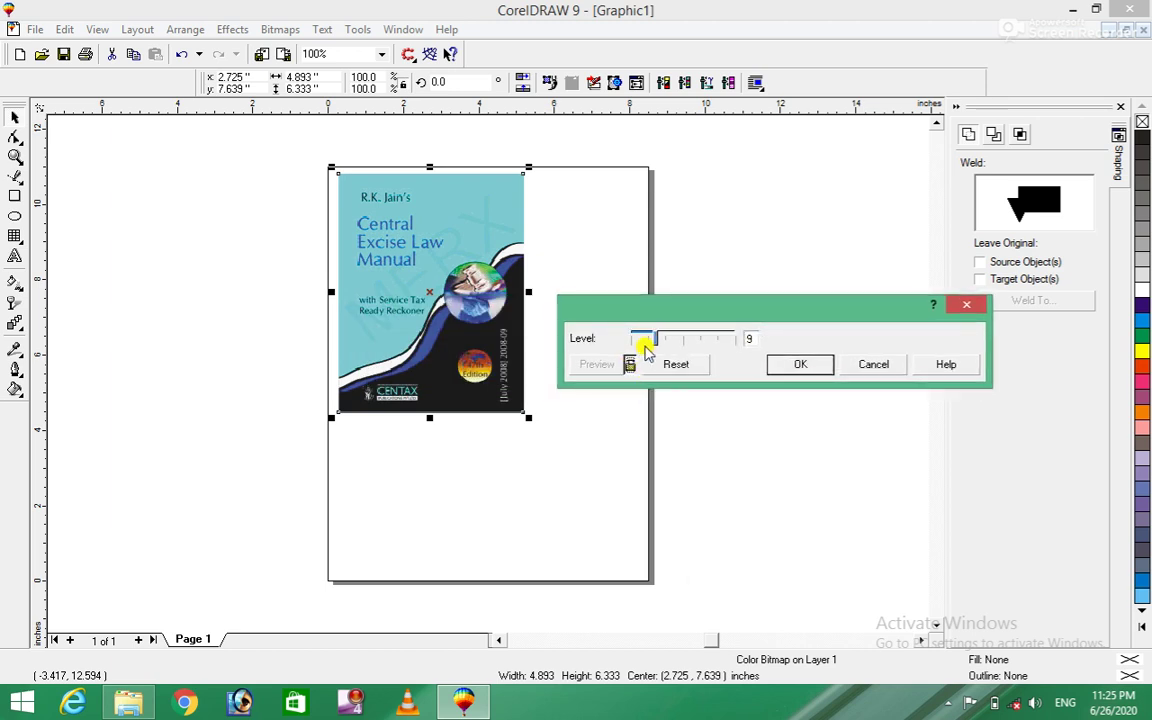
drag(656, 340, 667, 342)
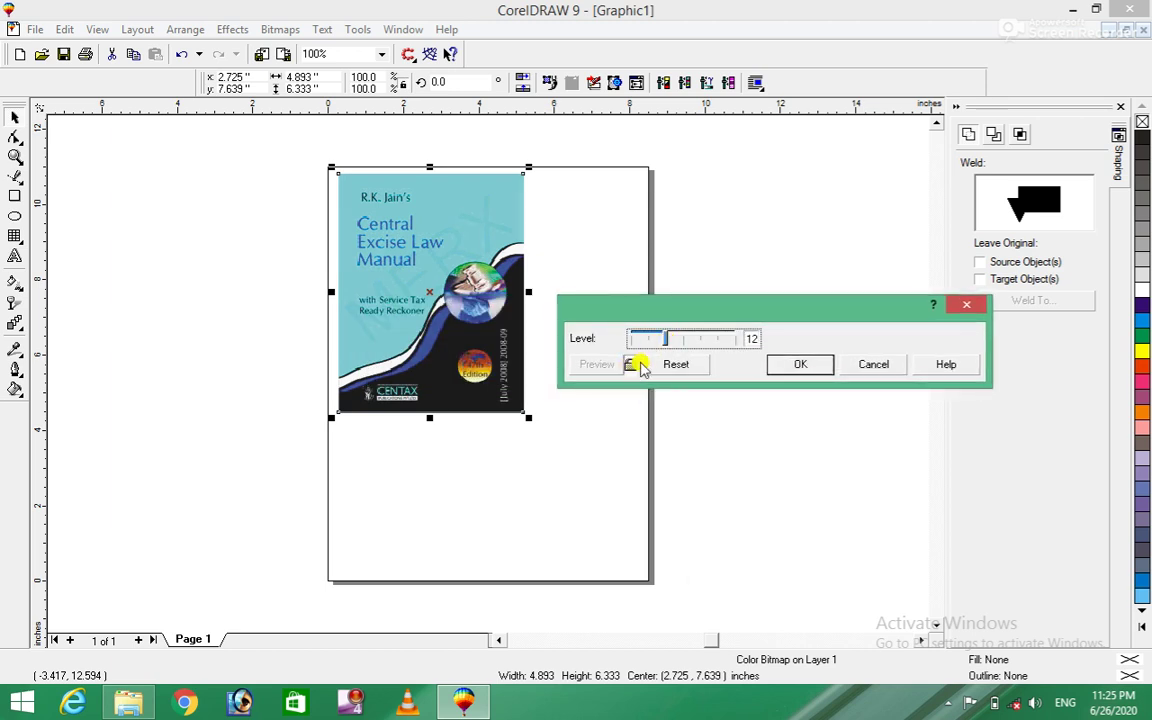
drag(665, 342, 645, 342)
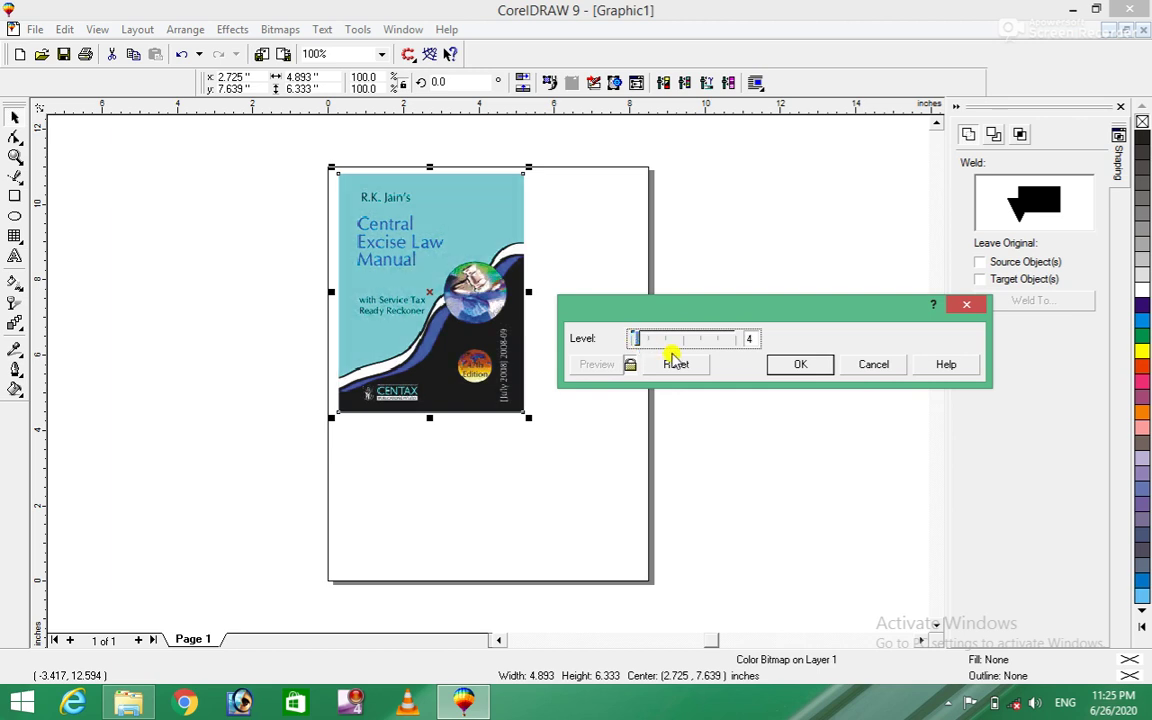
click(876, 366)
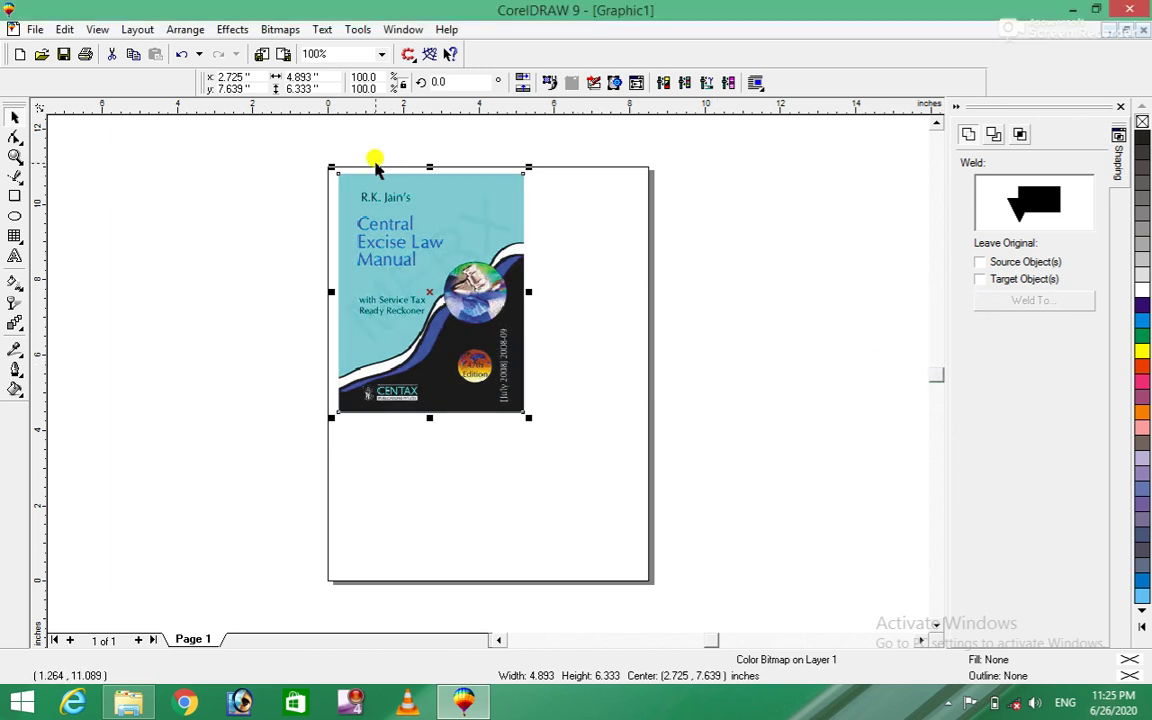
Step: Undo the colour inversion and show the Artistic Media docker
key(ctrl+z)
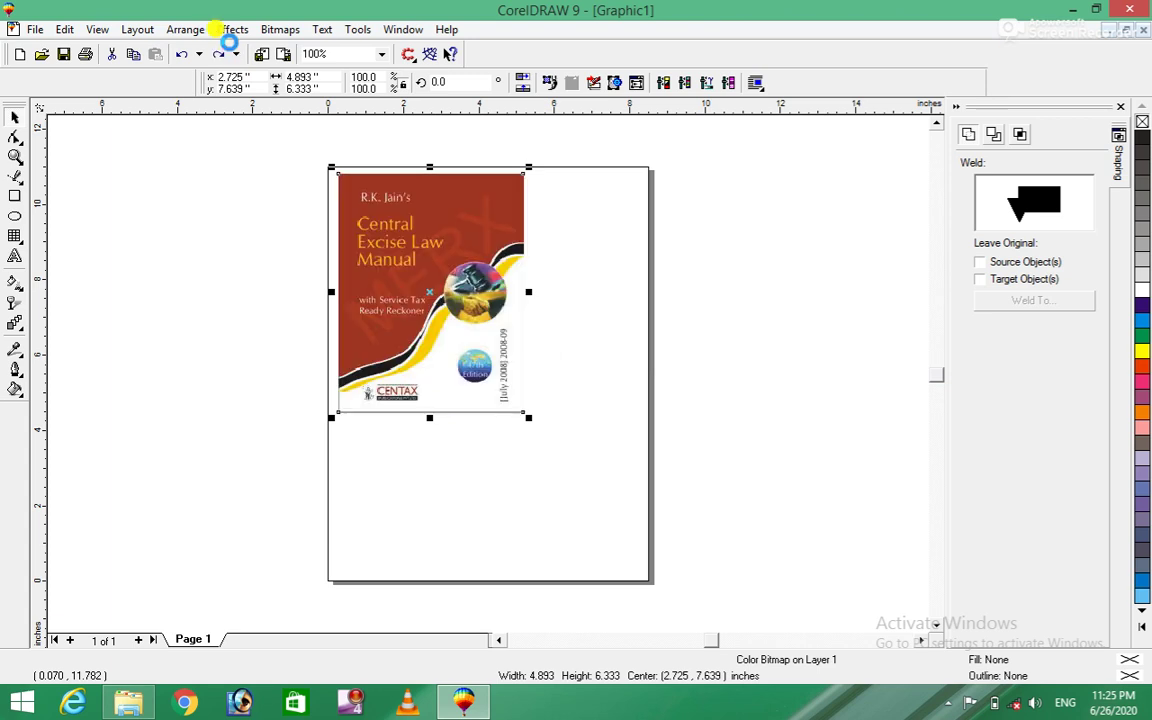
click(224, 26)
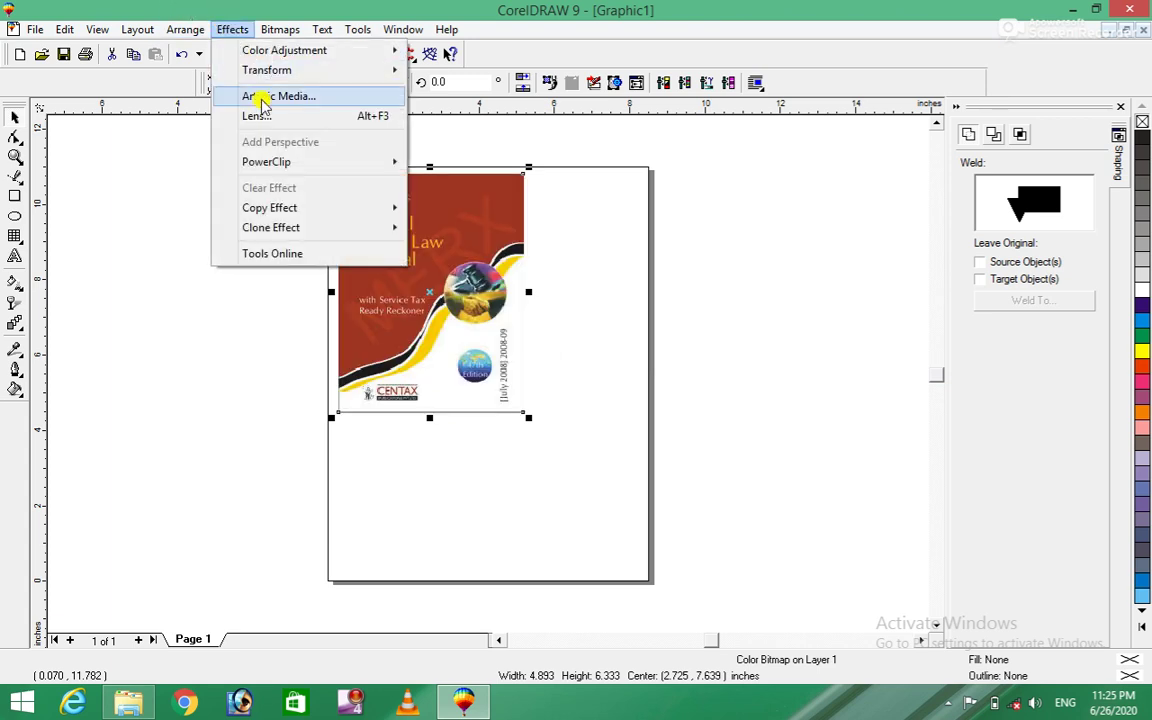
click(281, 97)
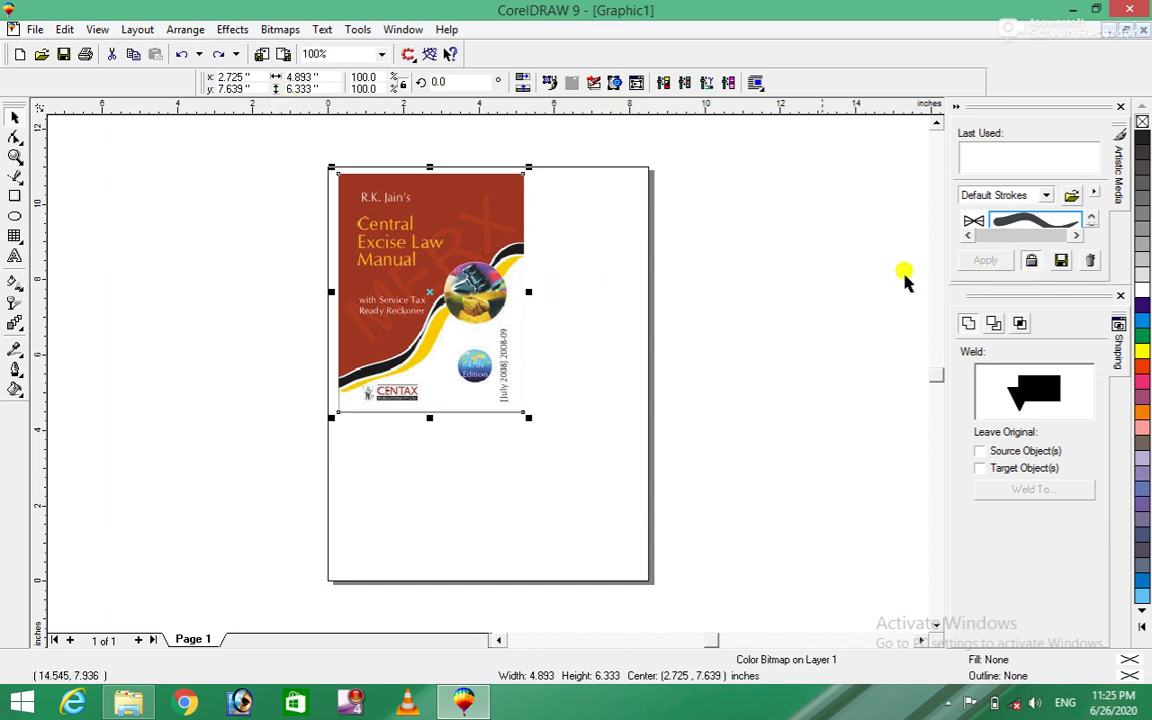
Step: Draw a 1.0-inch freehand artistic media stroke looping around the book cover
click(18, 183)
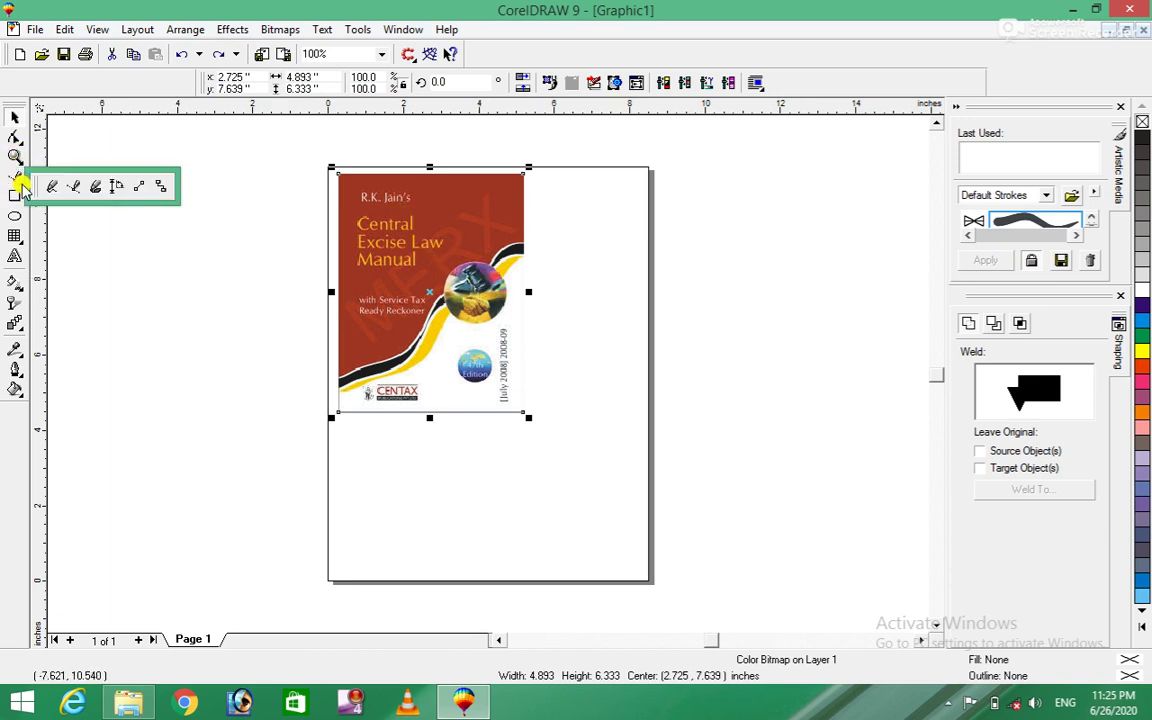
click(94, 186)
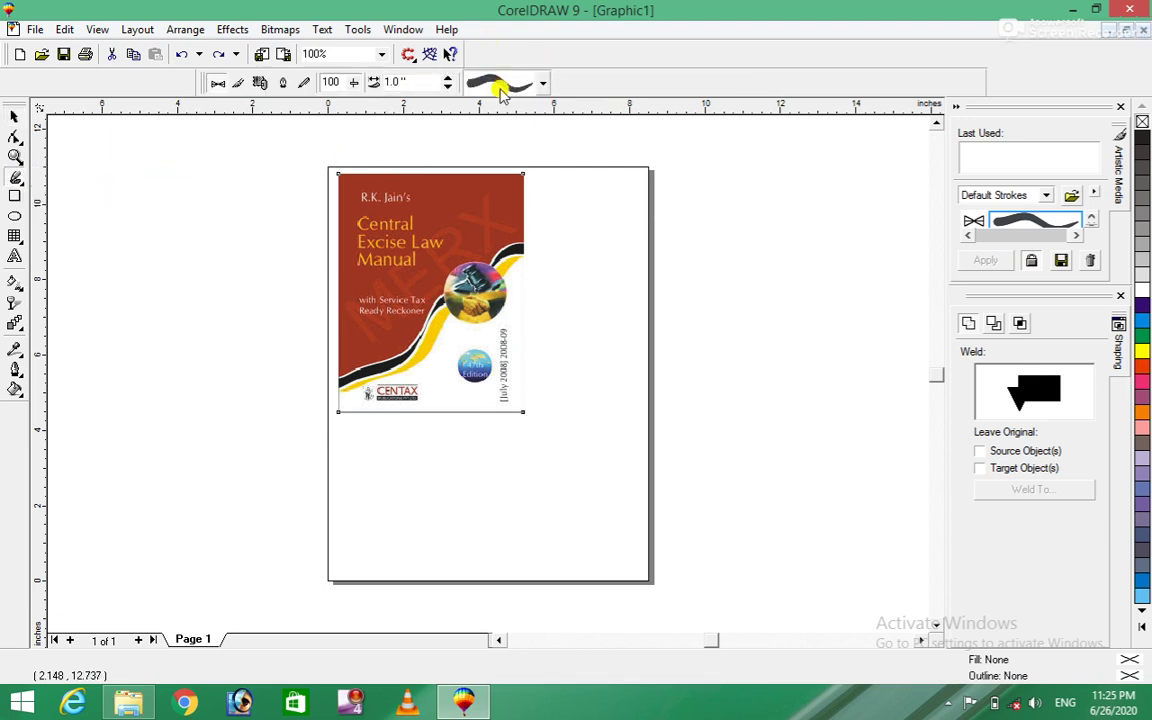
mouse_move(339, 175)
mouse_down()
mouse_move(538, 399)
mouse_move(329, 399)
mouse_move(309, 219)
mouse_move(332, 165)
mouse_up()
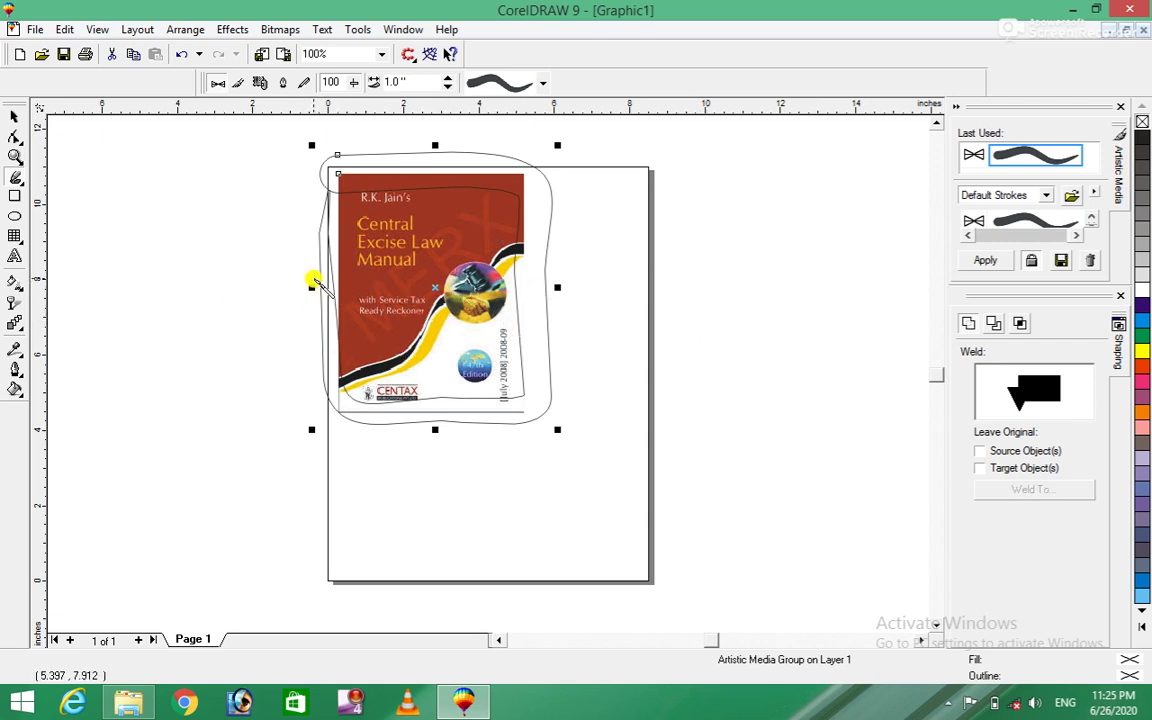
Step: Switch Artistic Media to Brush mode and try the blue patterned brush on the loop
click(239, 83)
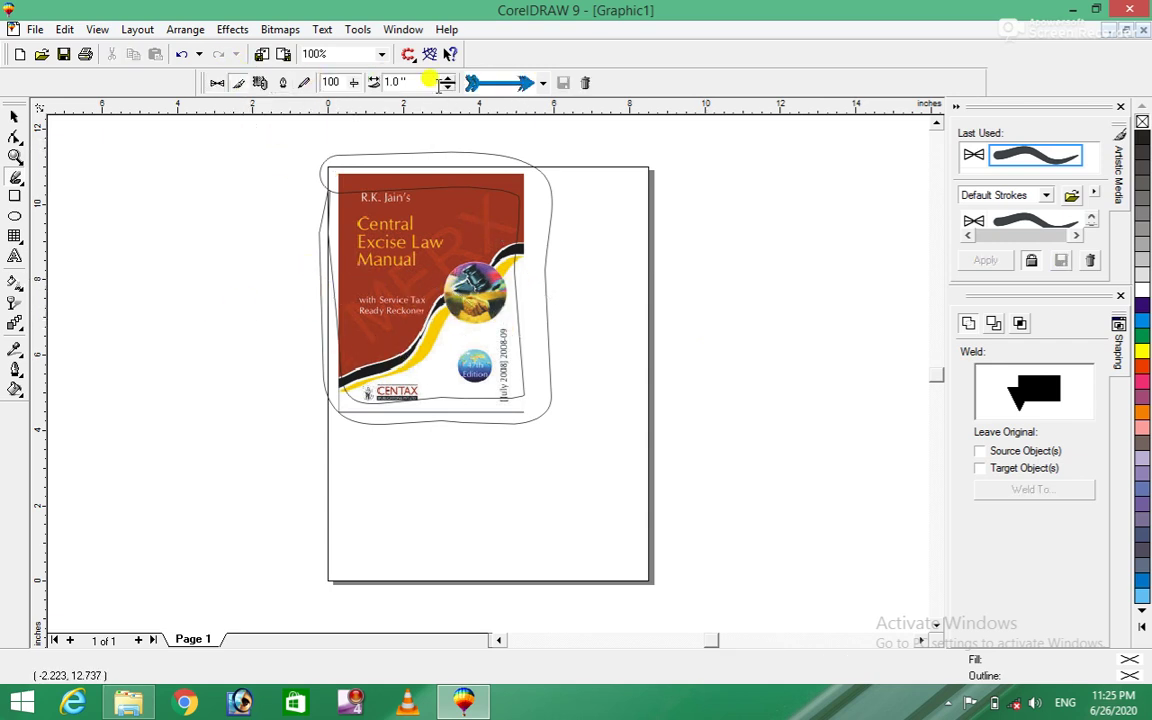
click(541, 88)
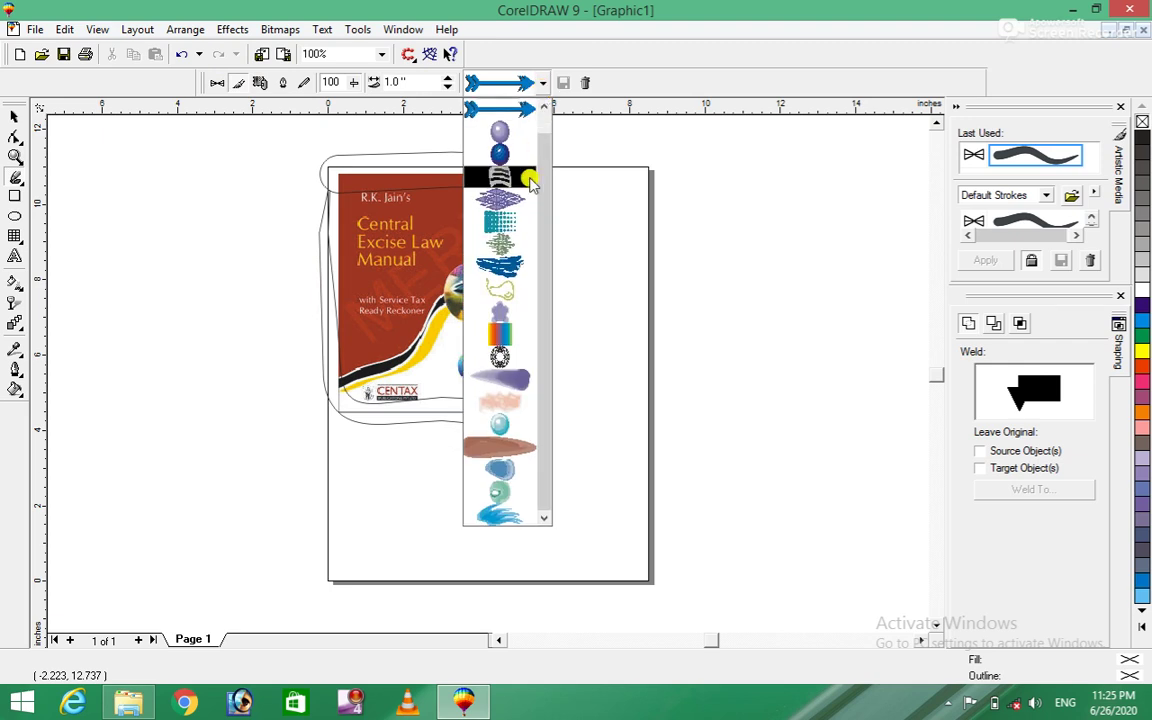
click(510, 192)
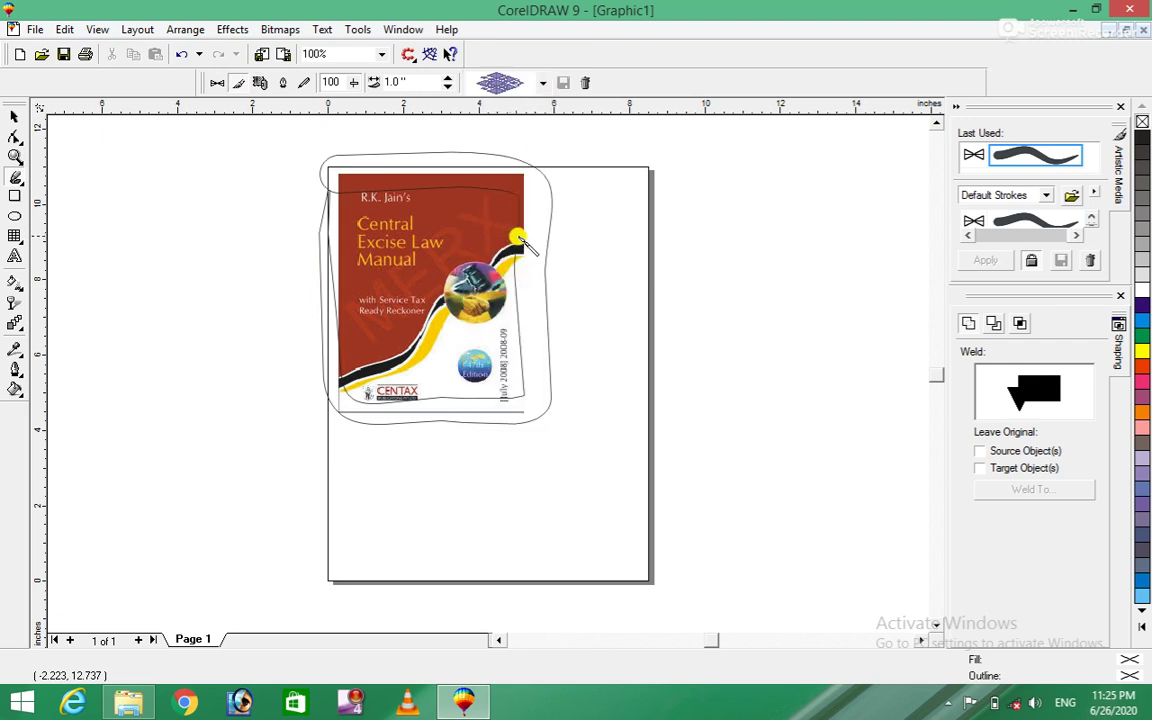
click(537, 258)
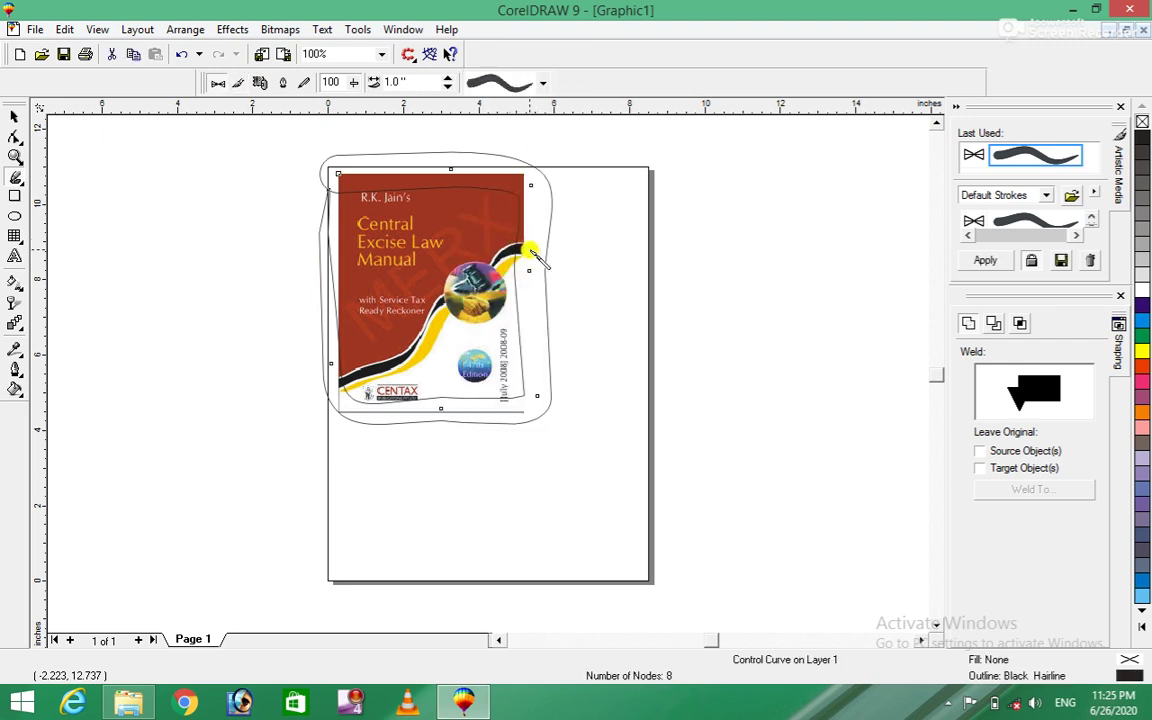
click(542, 84)
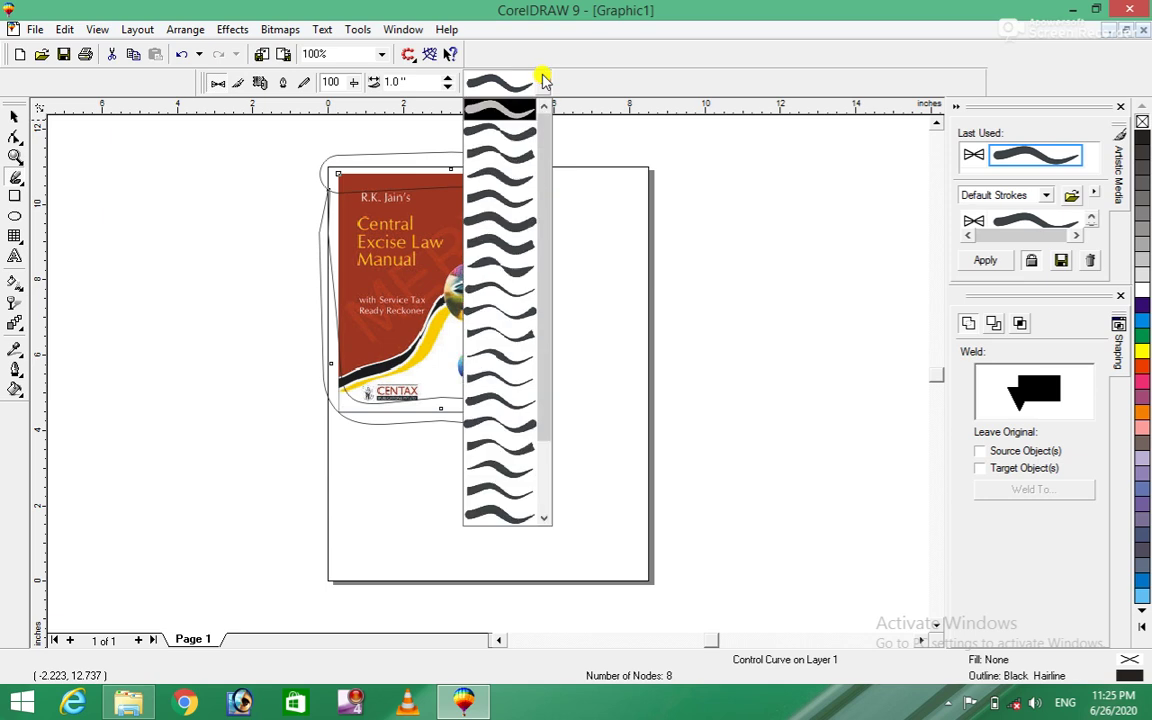
click(519, 320)
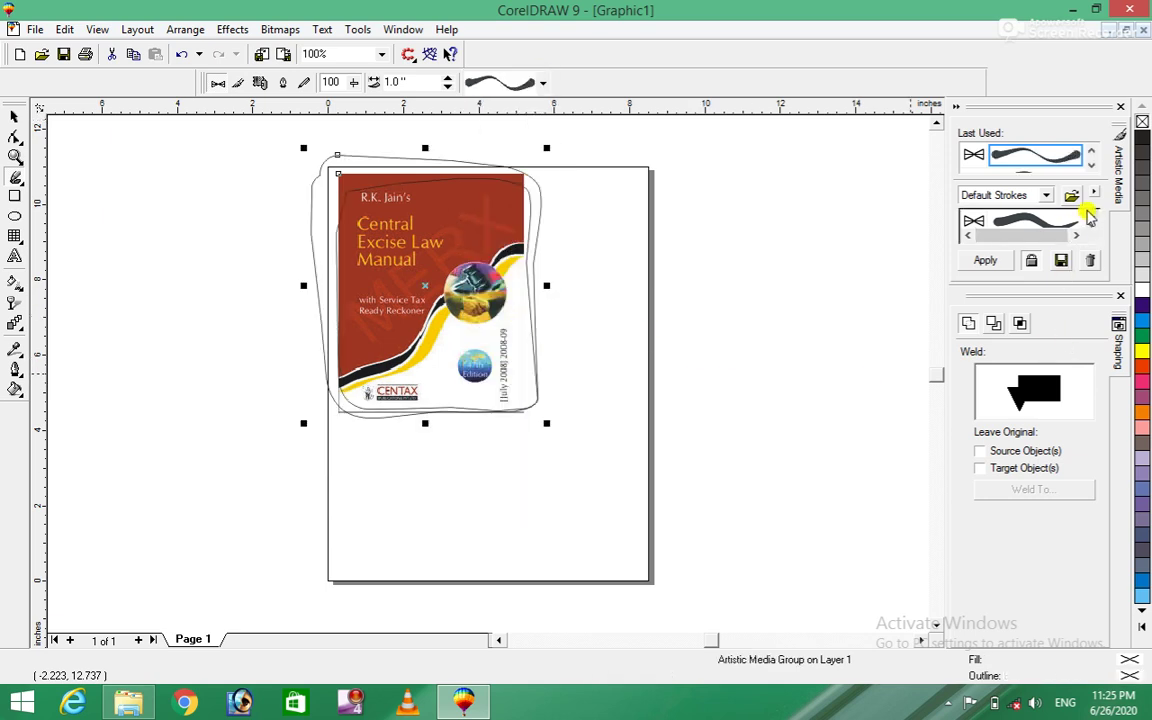
Step: Try the green looped brush on the freehand curve around the cover
click(1092, 164)
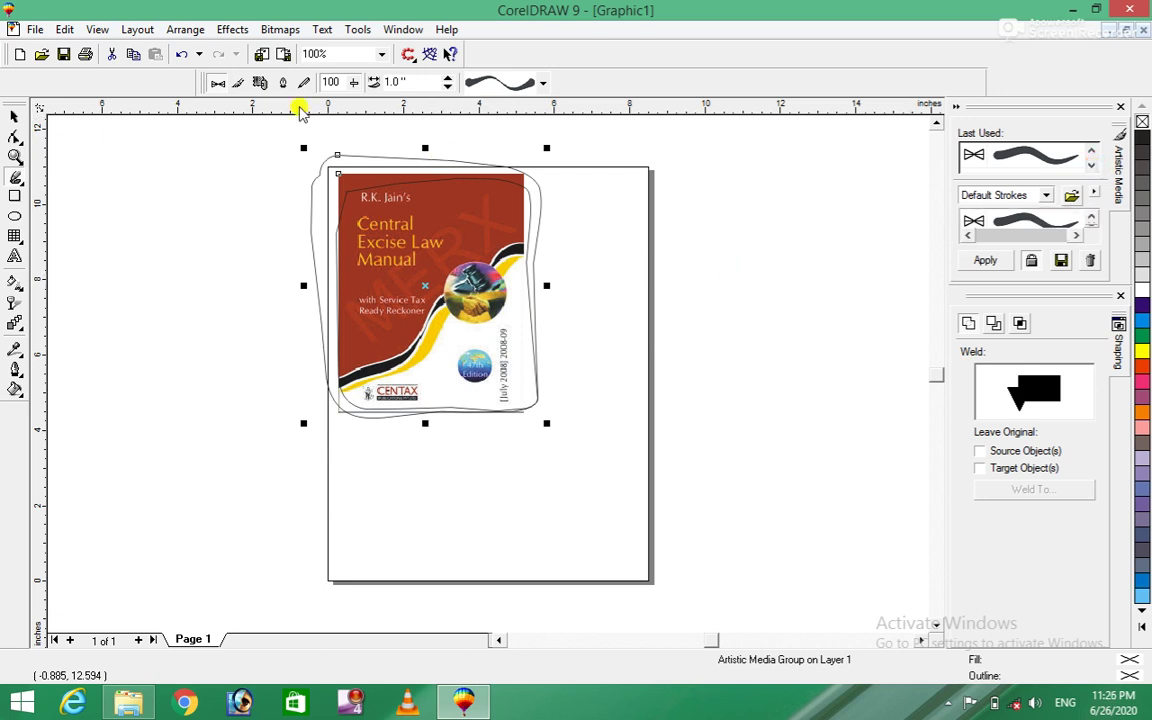
click(243, 83)
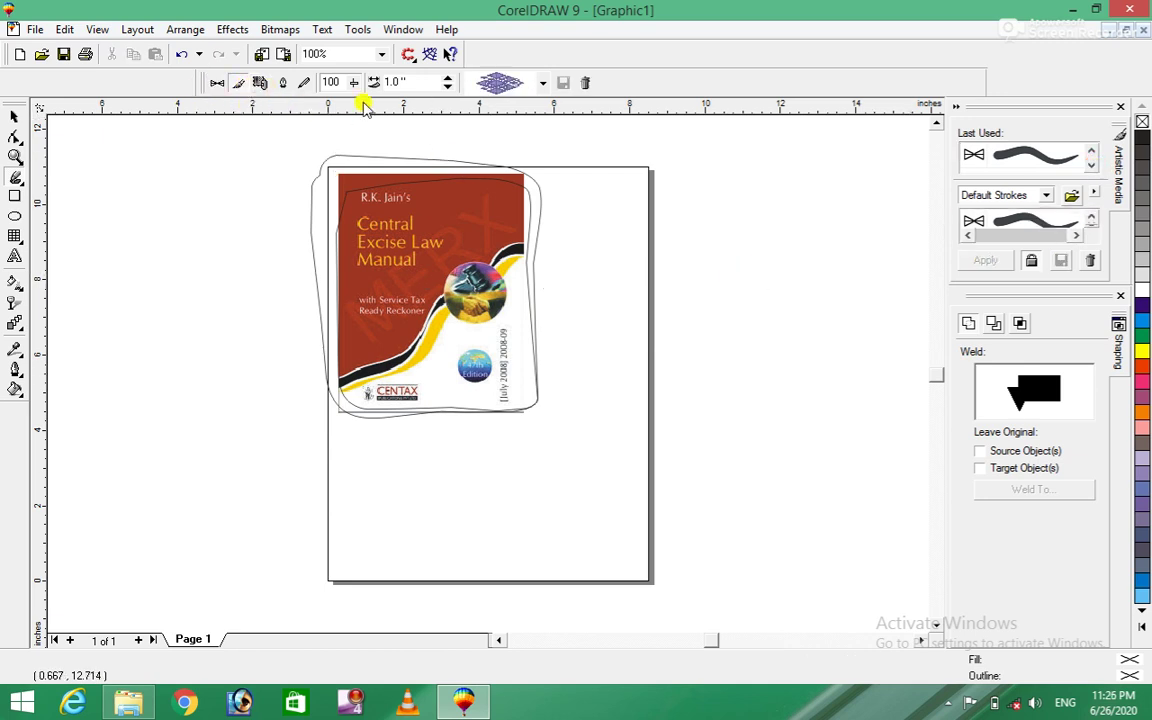
click(536, 217)
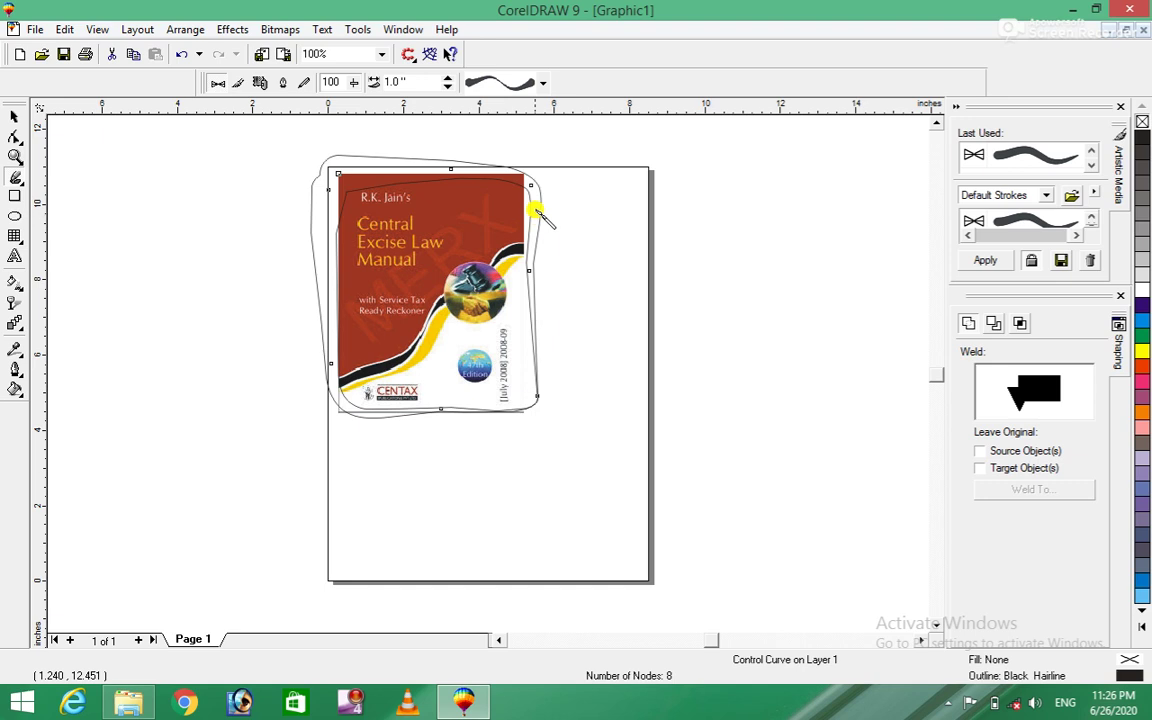
click(240, 87)
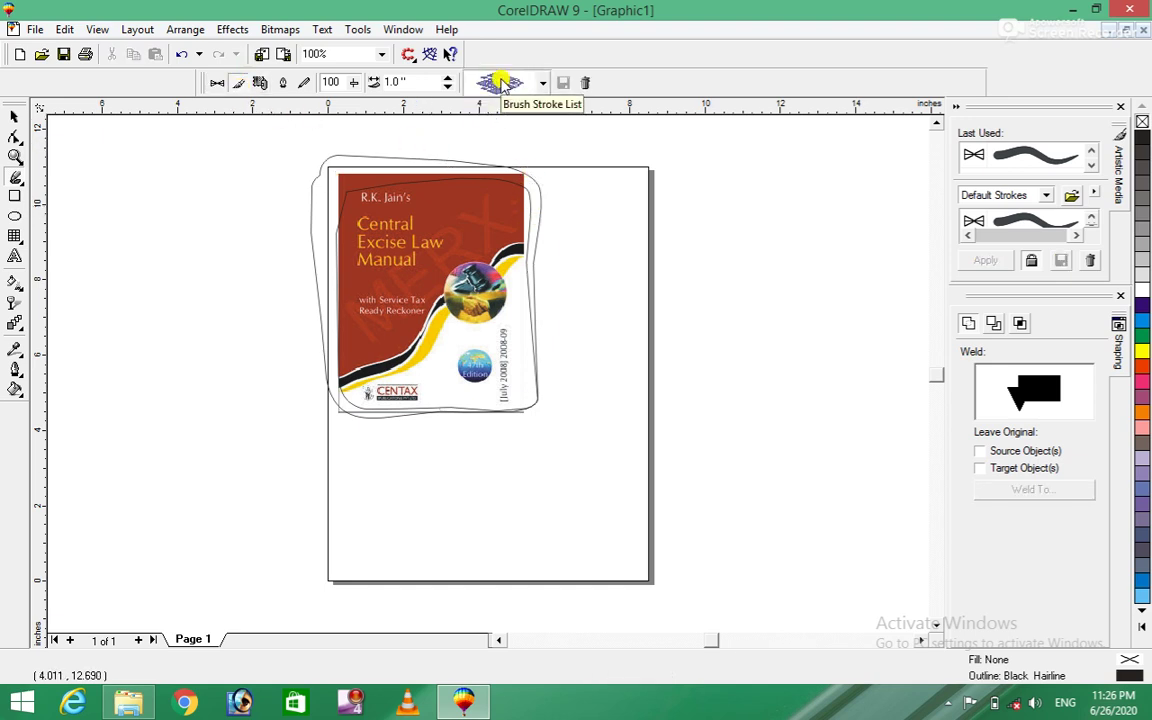
click(545, 88)
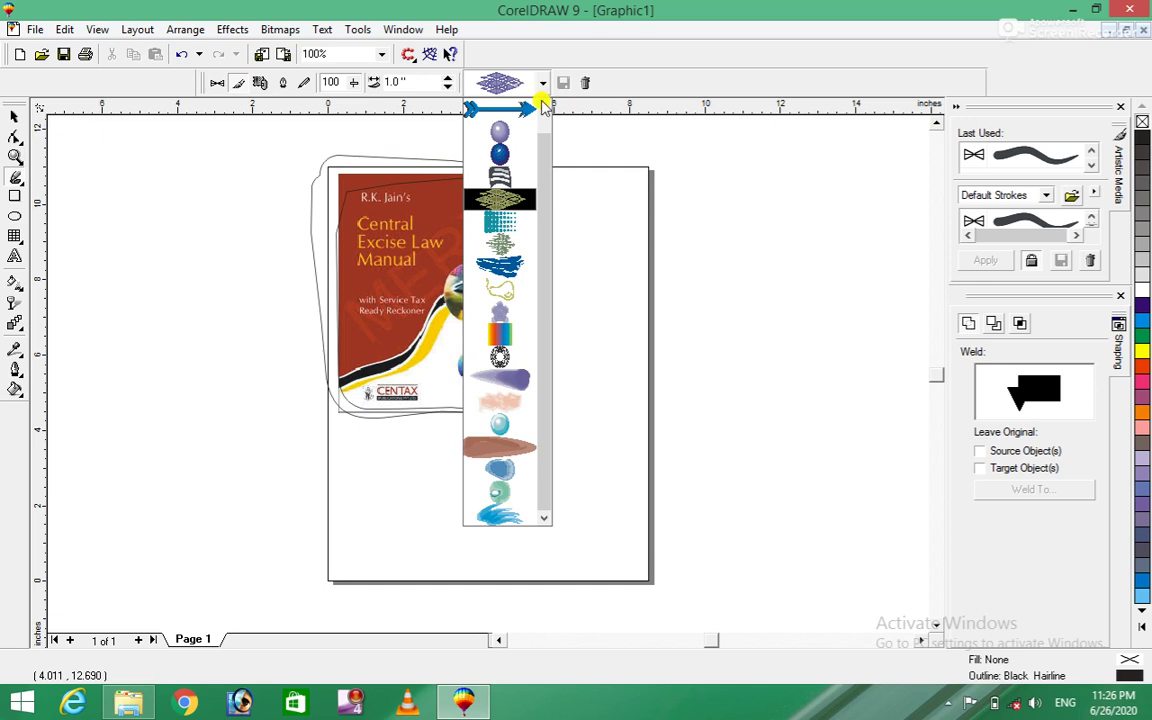
click(500, 280)
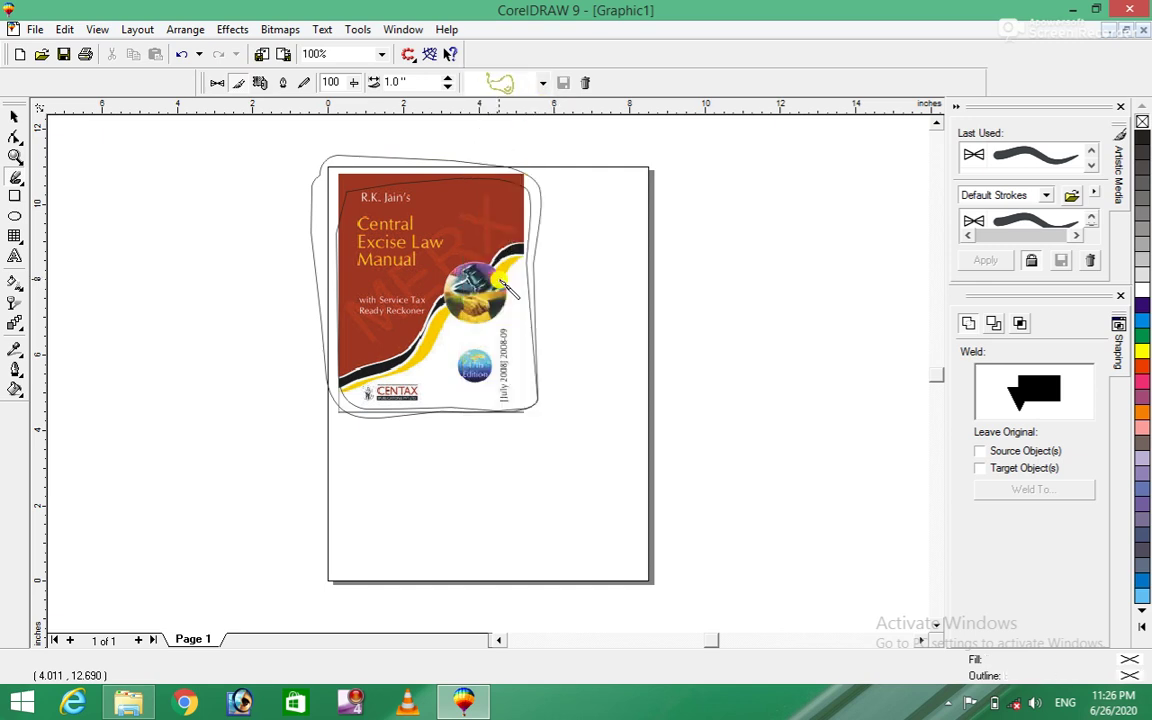
click(310, 220)
Step: Select all objects on the page and apply the teal hatched brush
click(15, 118)
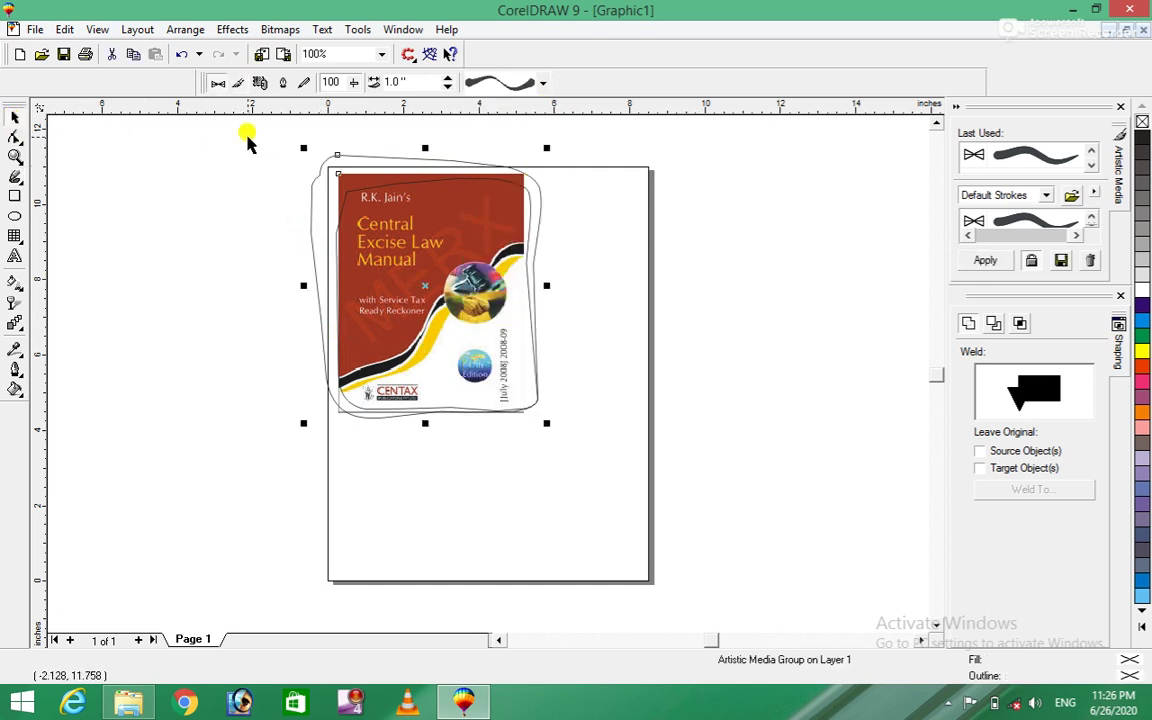
drag(242, 128, 567, 487)
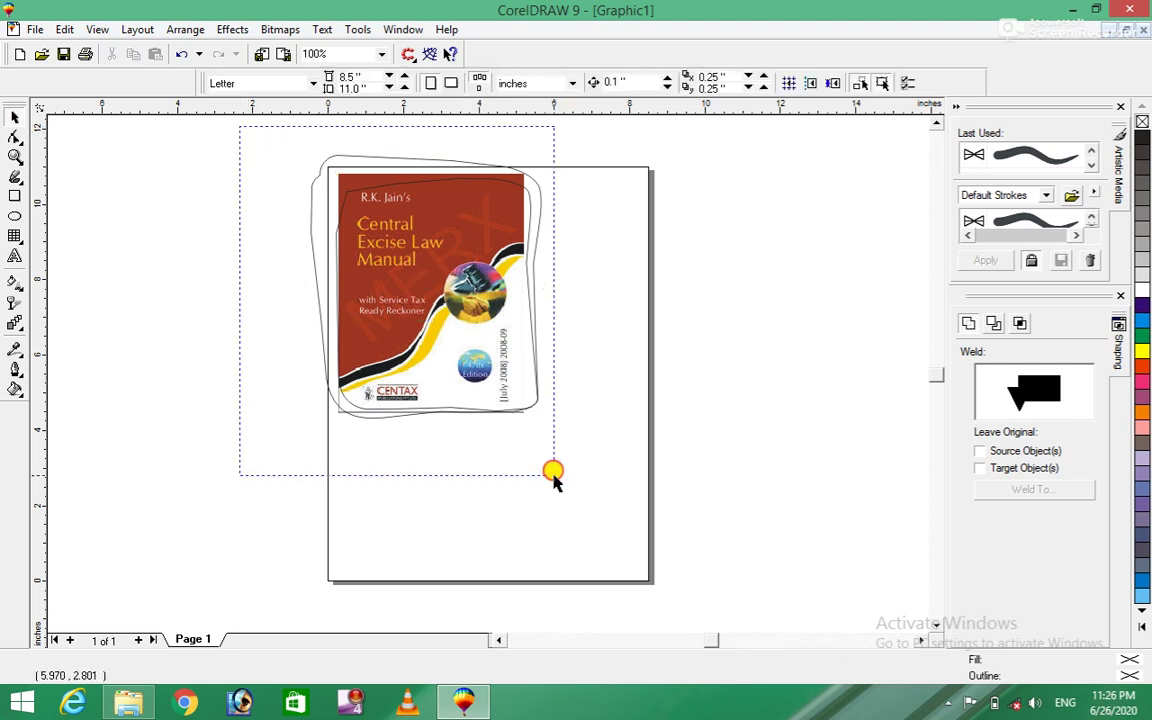
click(15, 178)
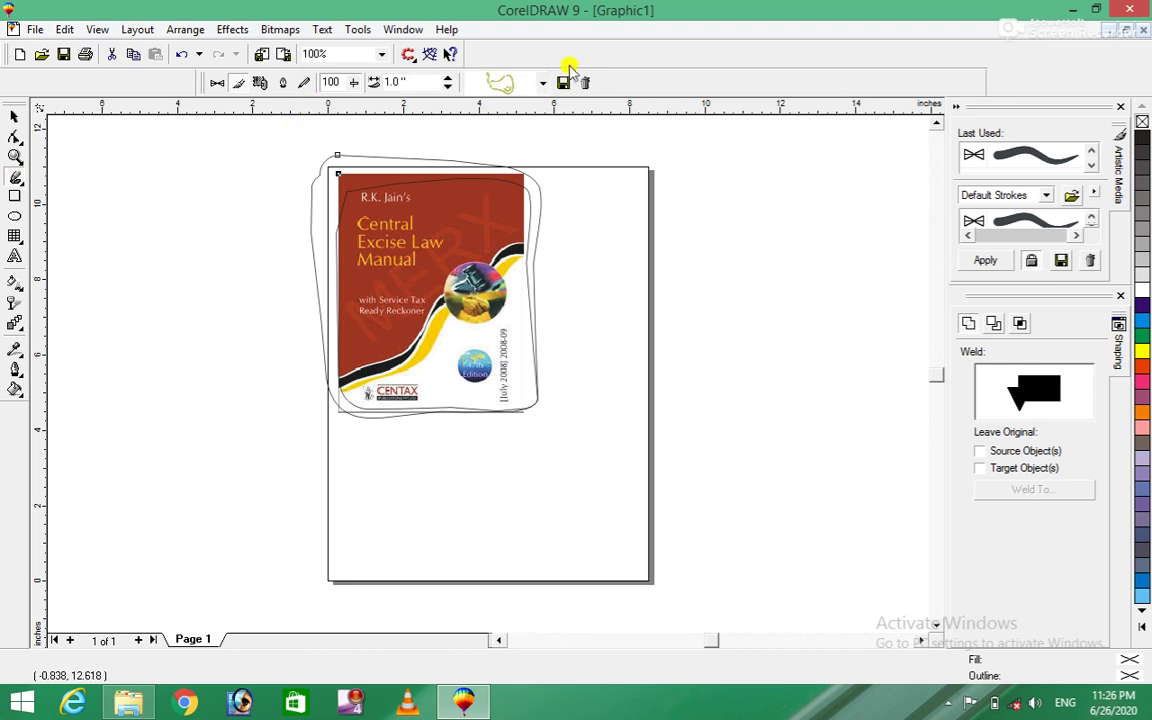
click(543, 83)
click(497, 213)
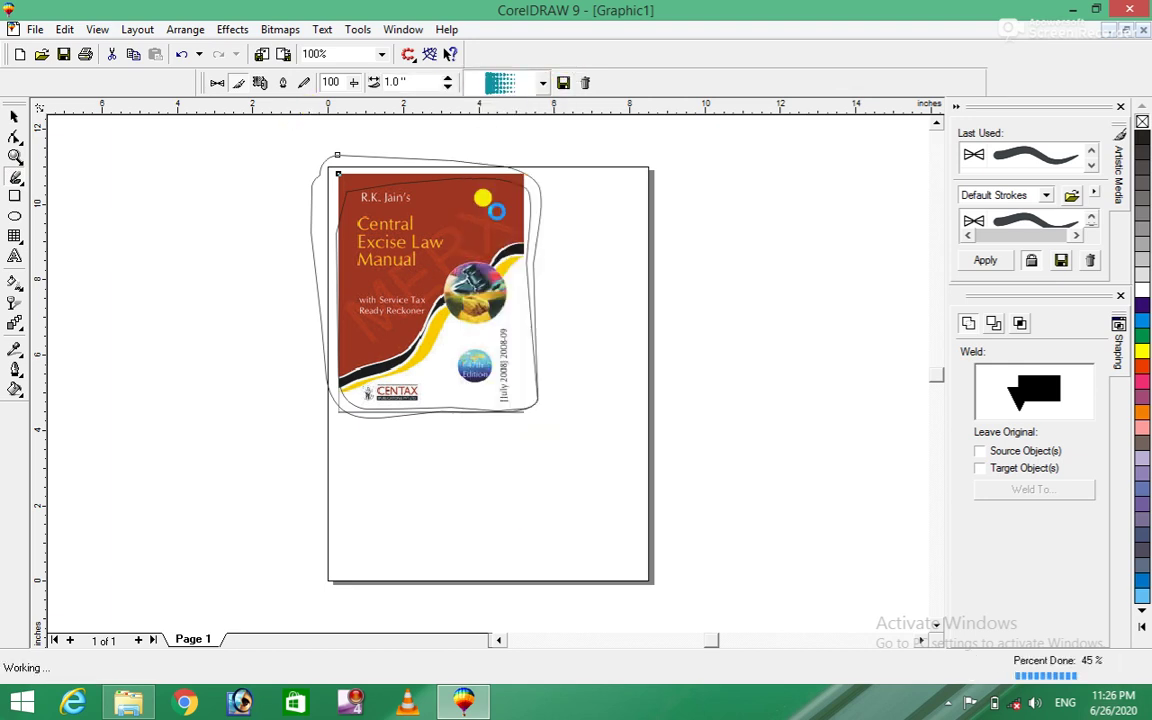
Step: Try the rainbow gradient and light-blue glossy brushes, finishing on the blue arrow brush
click(543, 83)
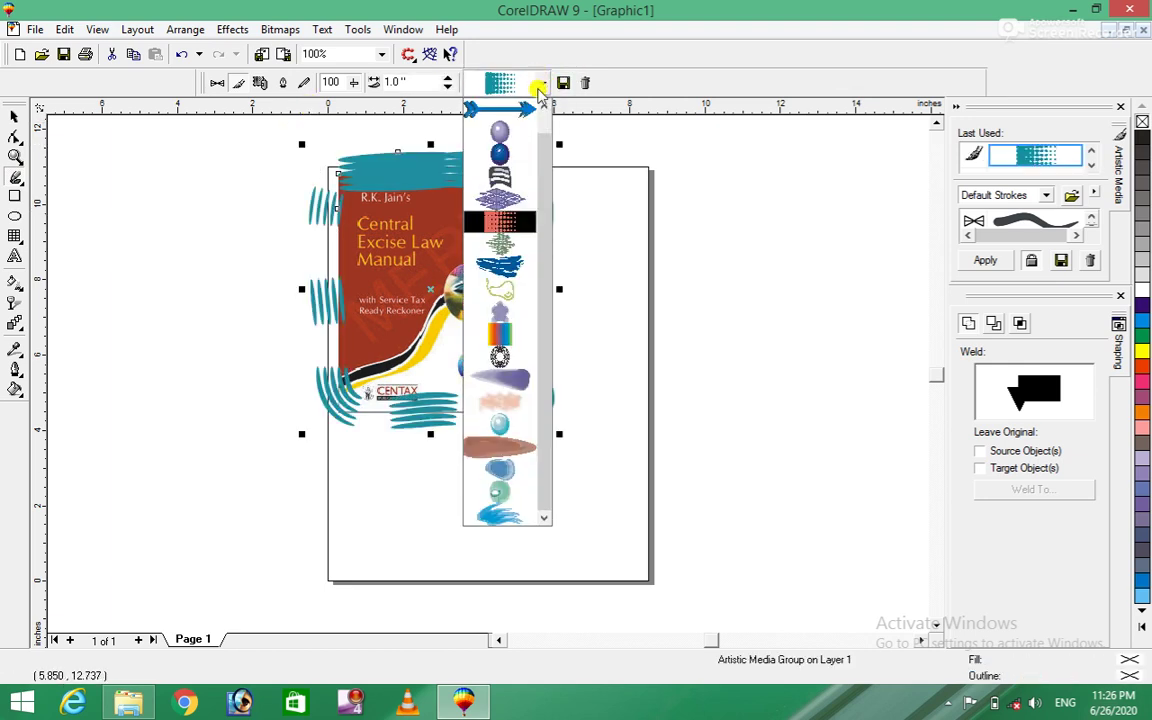
click(500, 334)
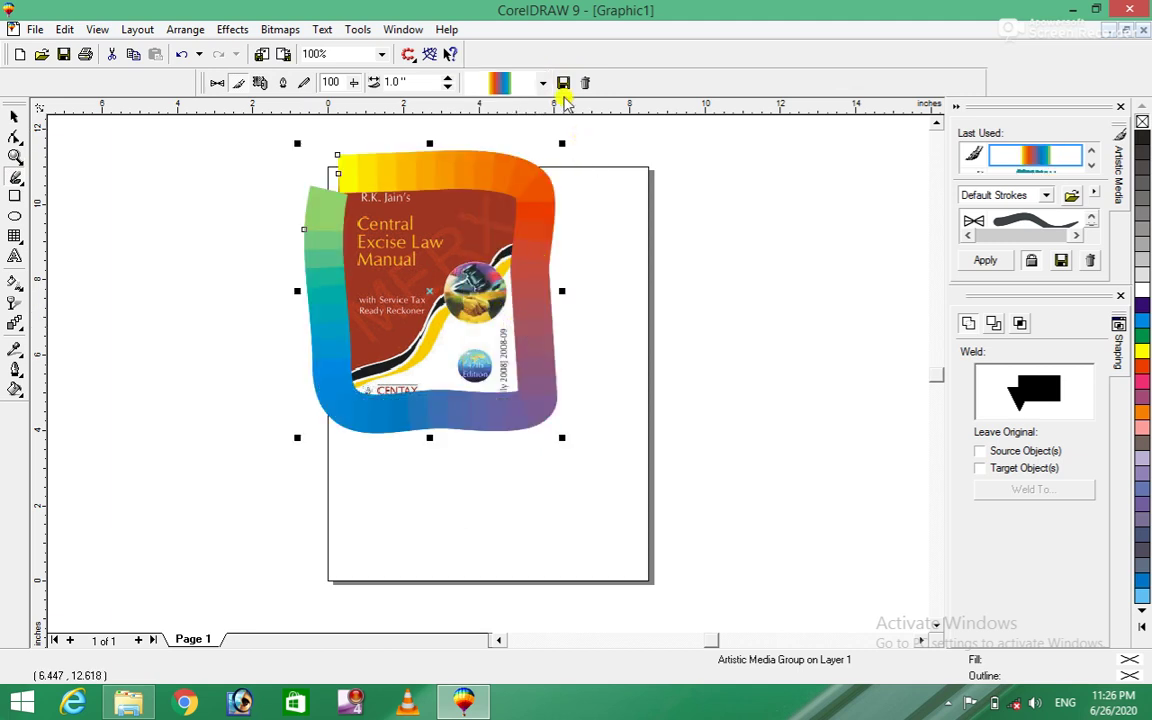
click(543, 83)
click(489, 410)
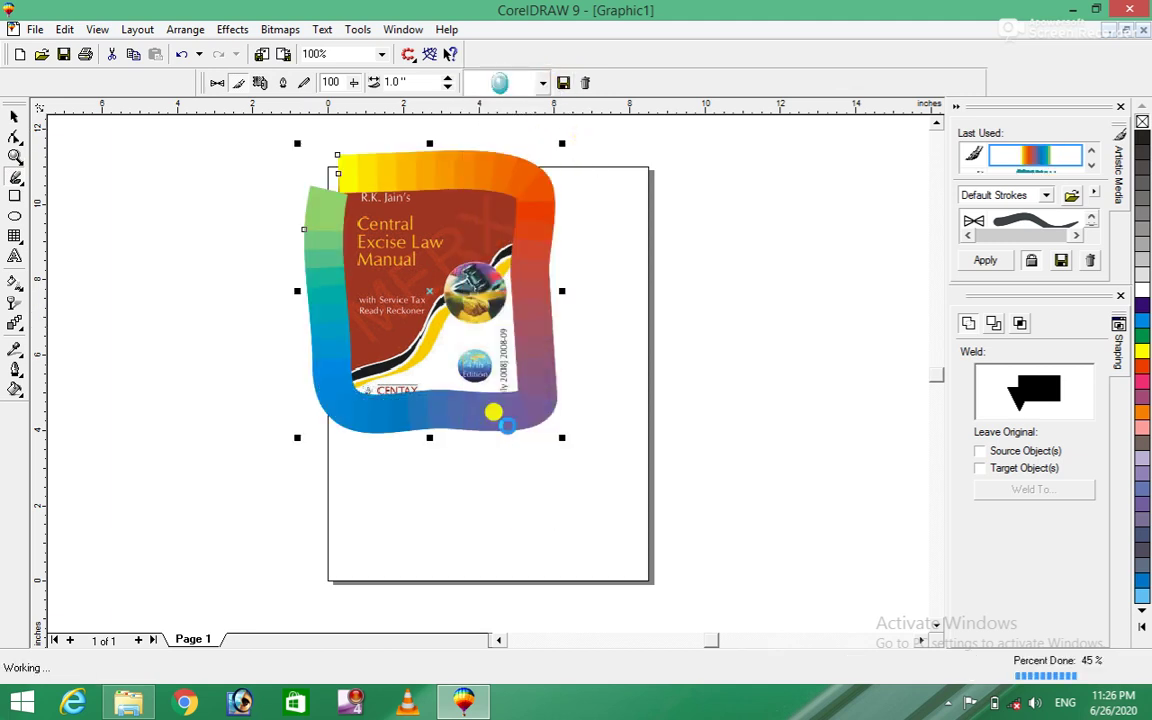
click(543, 83)
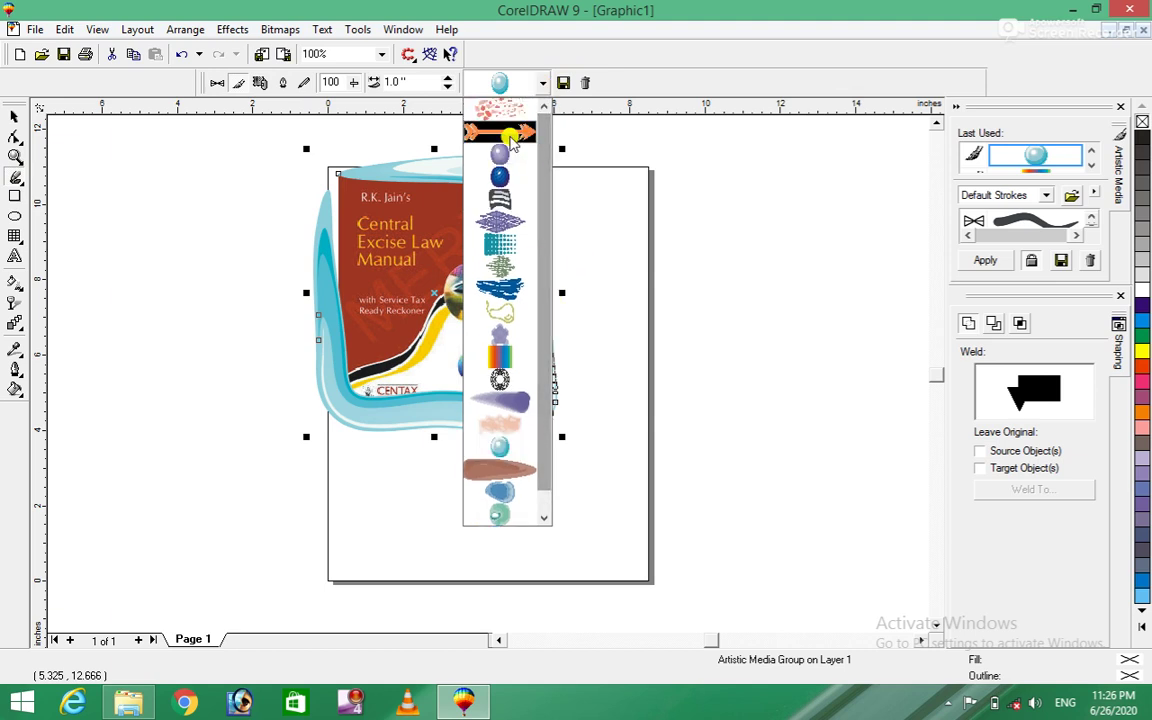
click(505, 128)
click(680, 345)
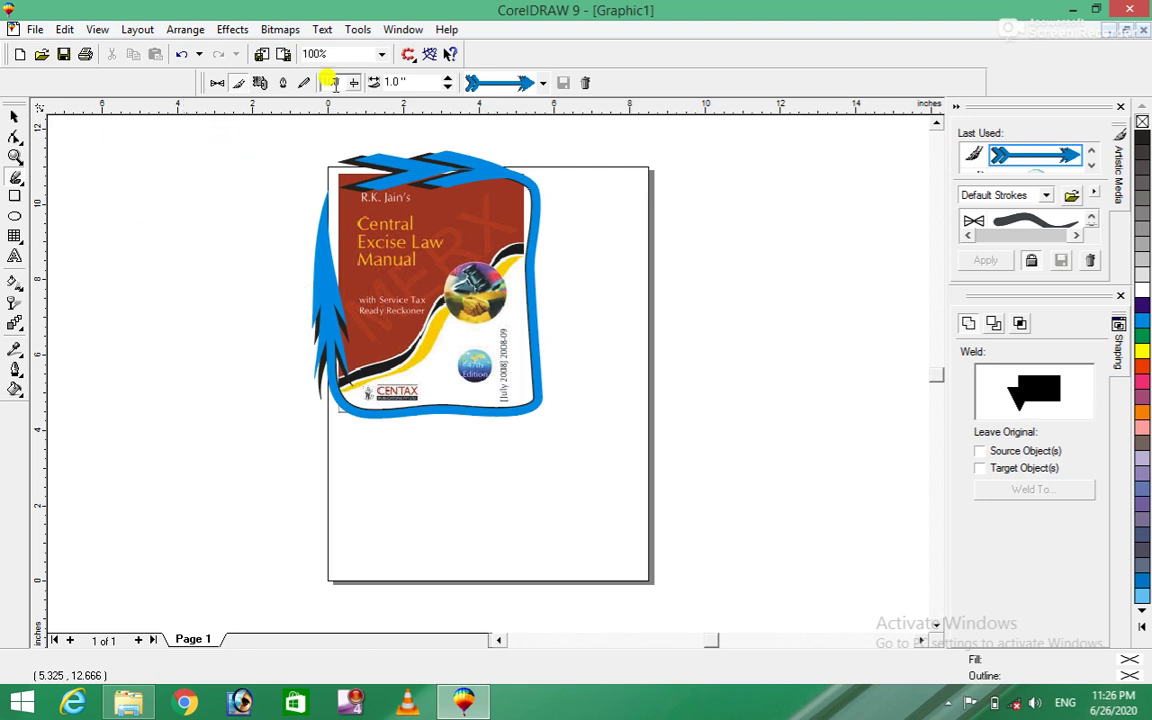
click(236, 29)
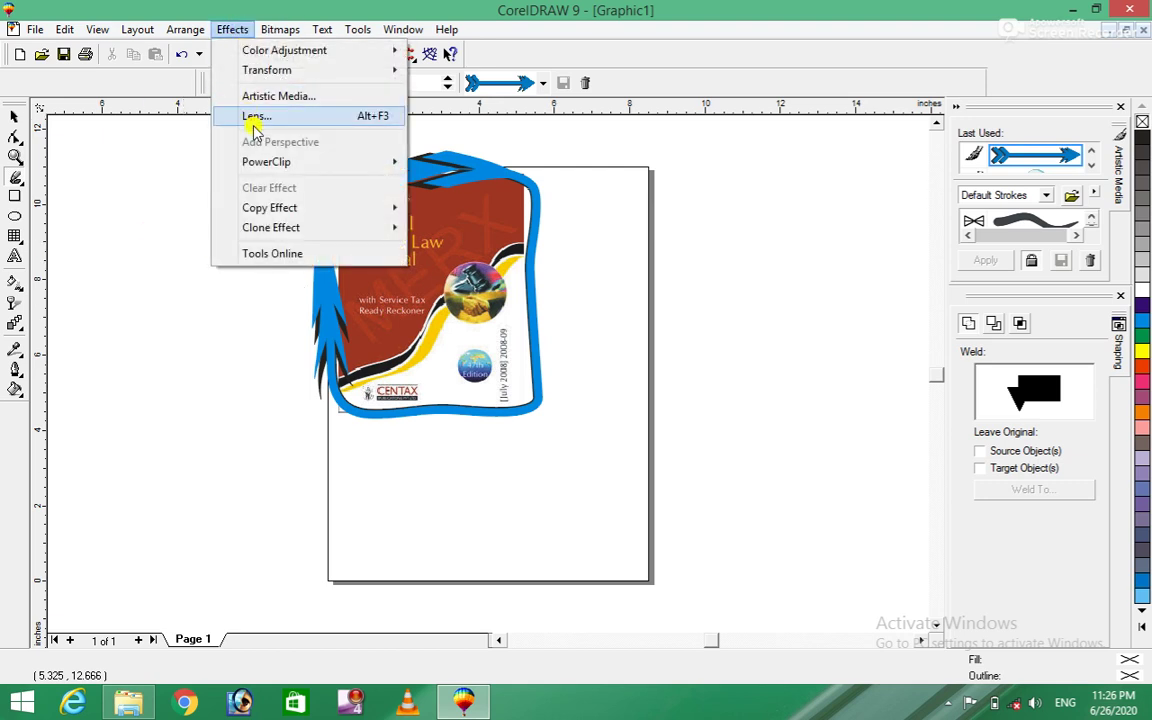
Step: Open and close the Lens docker, then bring back the Artistic Media docker
click(345, 117)
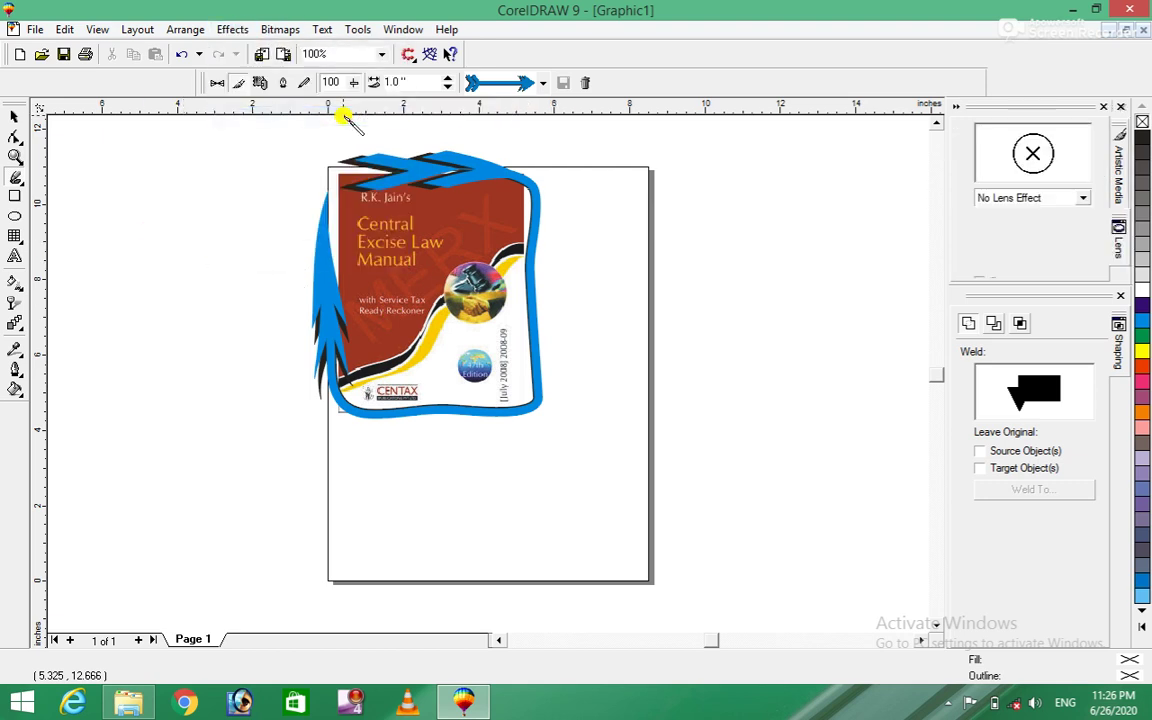
click(1104, 106)
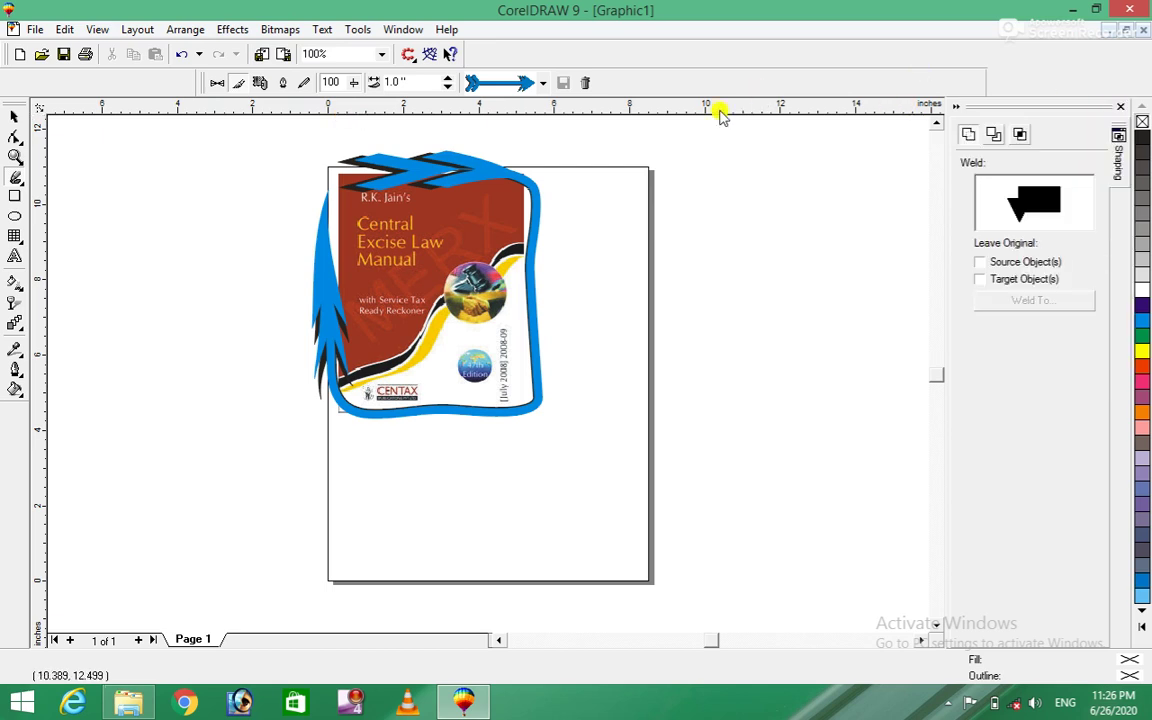
click(229, 29)
click(276, 96)
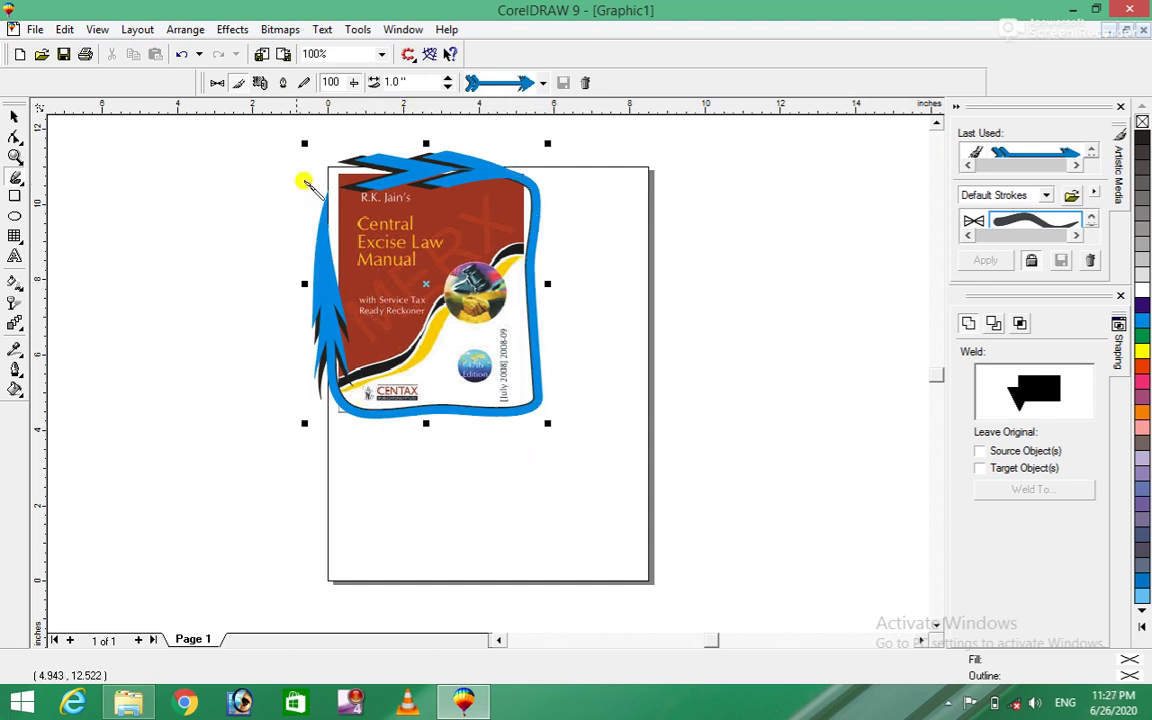
Step: Open the Lens docker and choose the Magnify lens at amount 2.0
click(228, 33)
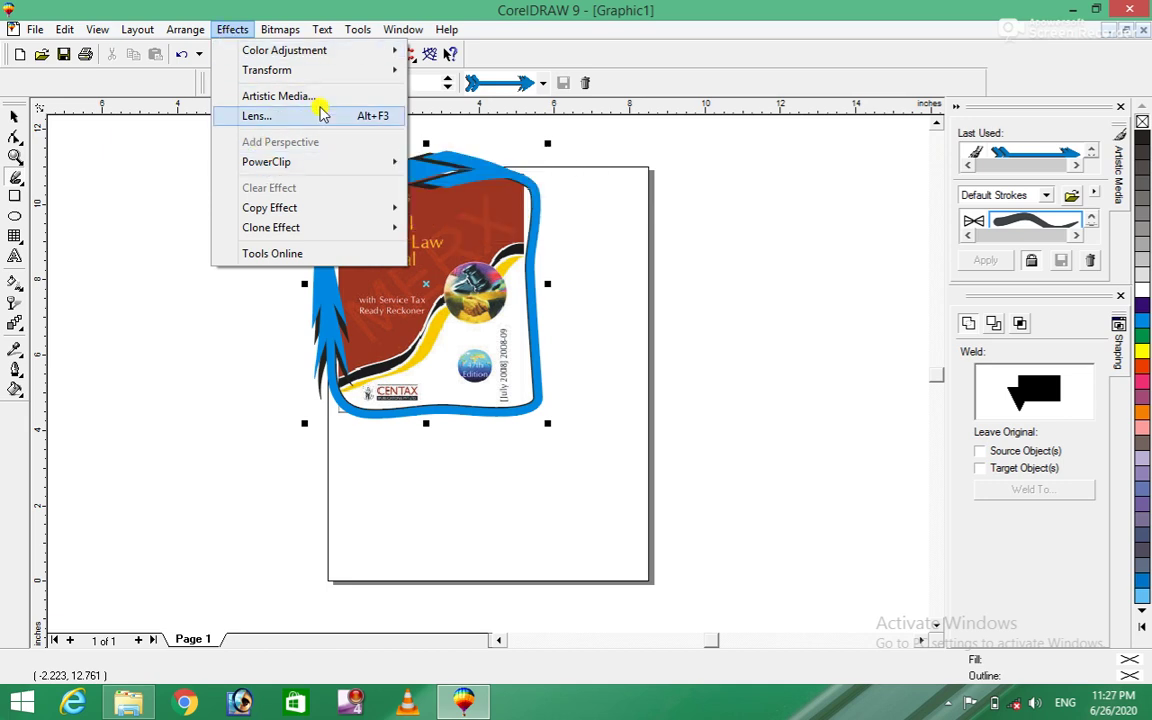
click(322, 116)
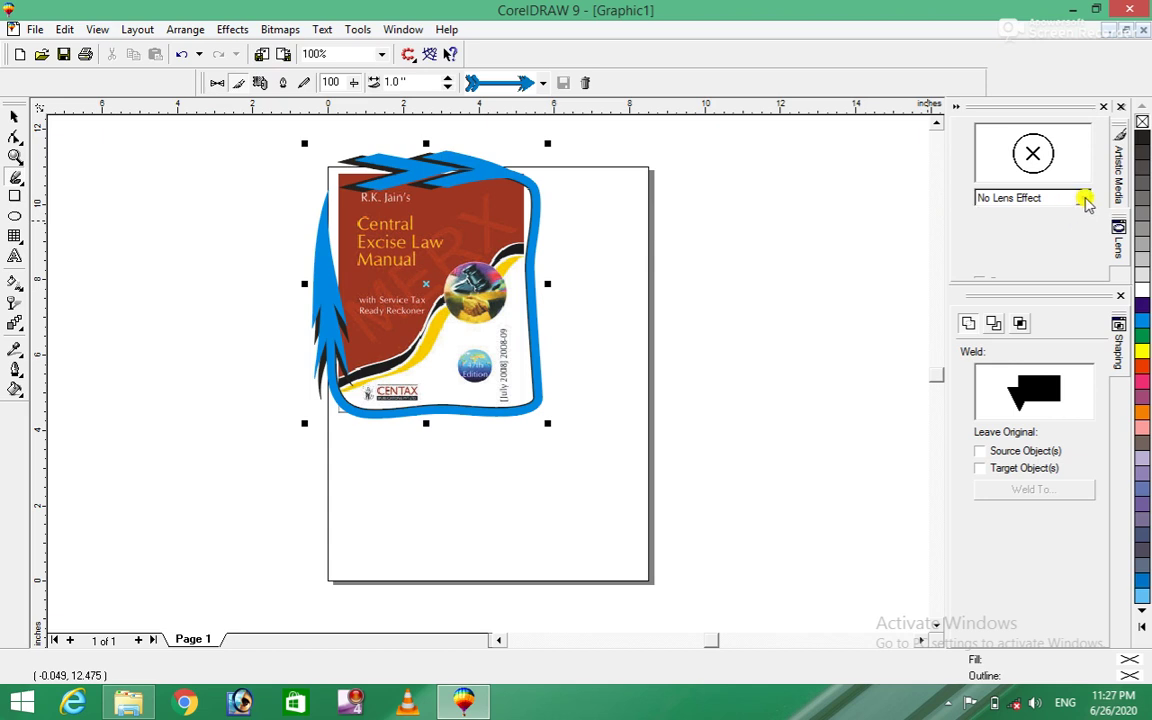
click(1083, 198)
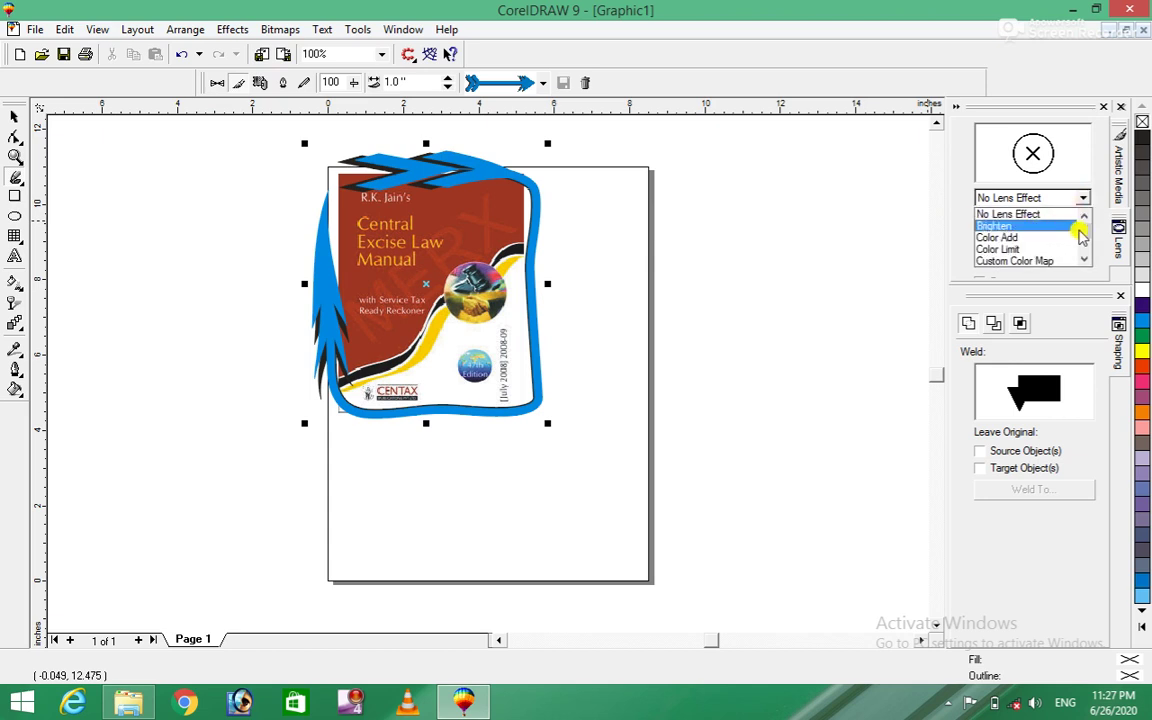
scroll(1084, 232, down, 2)
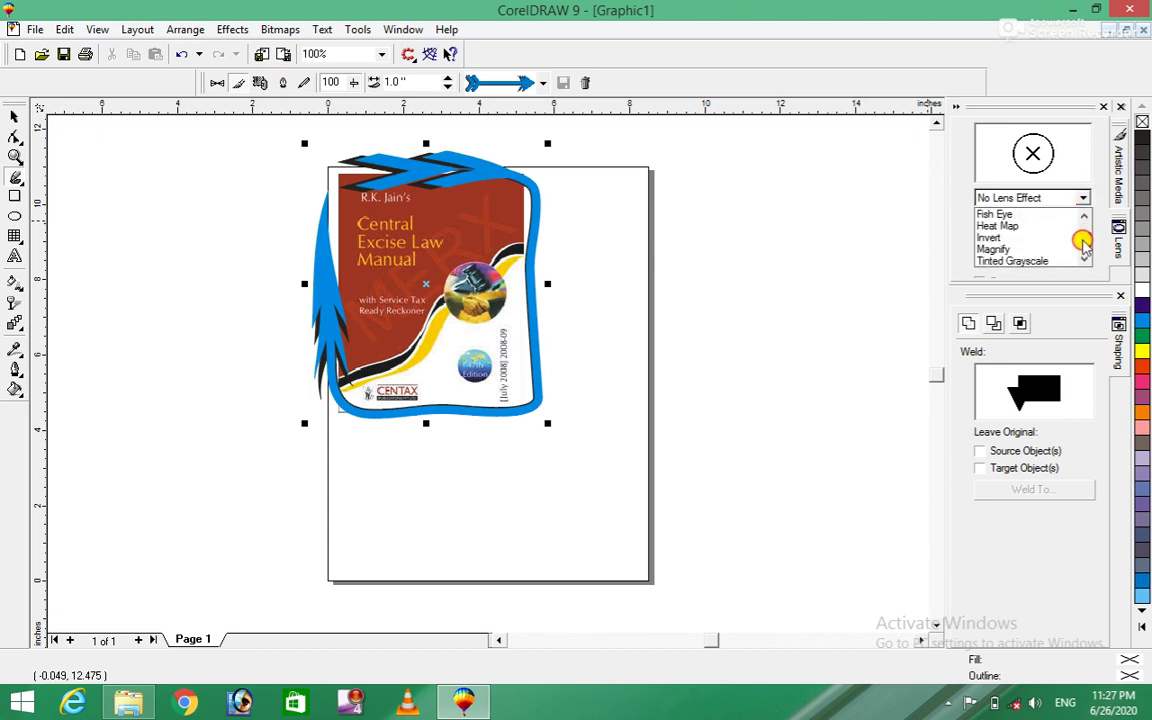
scroll(1084, 230, up, 2)
scroll(1084, 228, up, 1)
drag(1084, 229, 1085, 240)
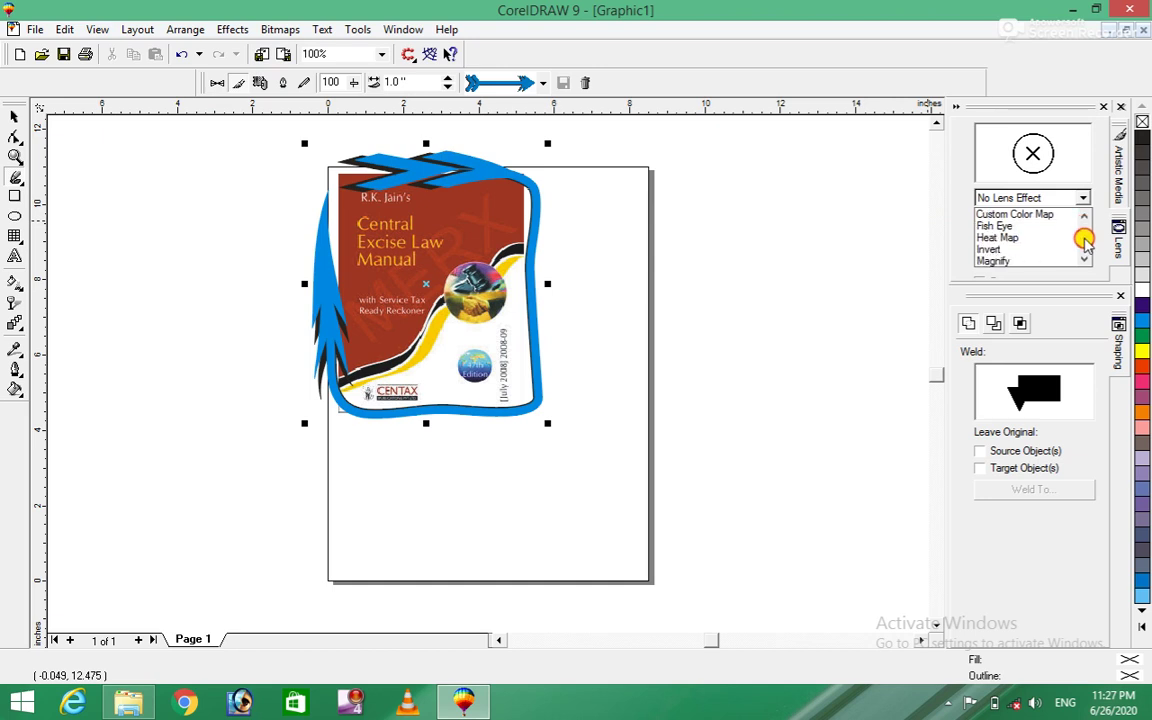
click(1000, 261)
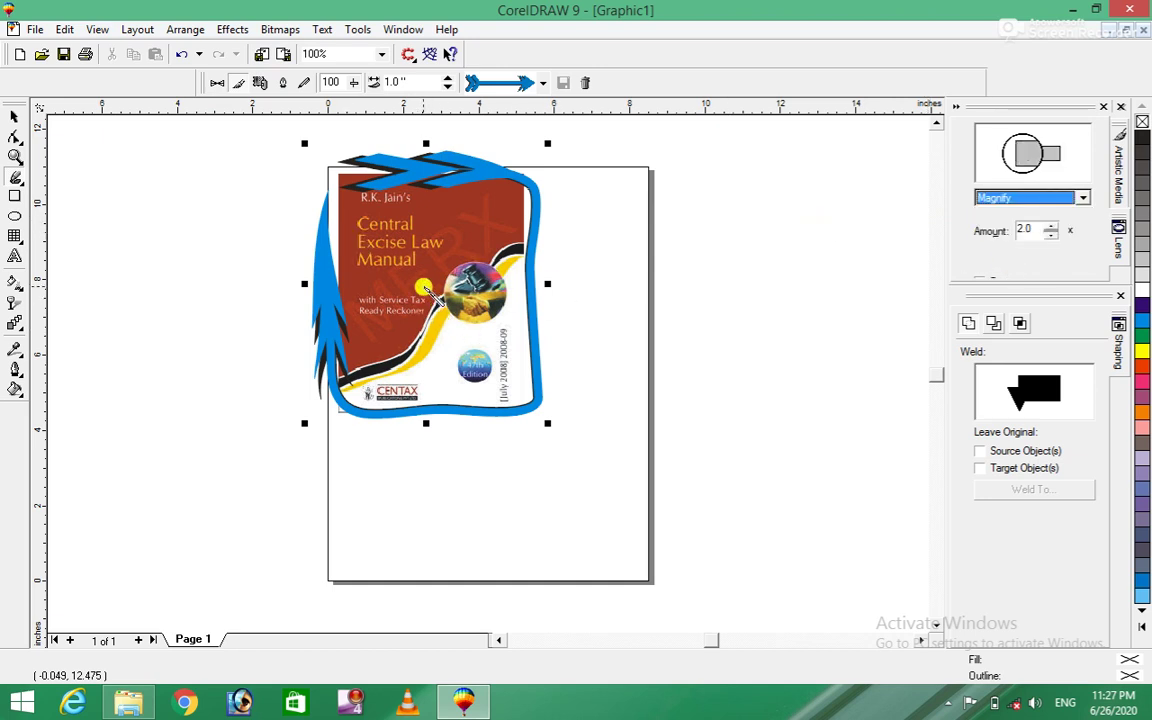
click(12, 219)
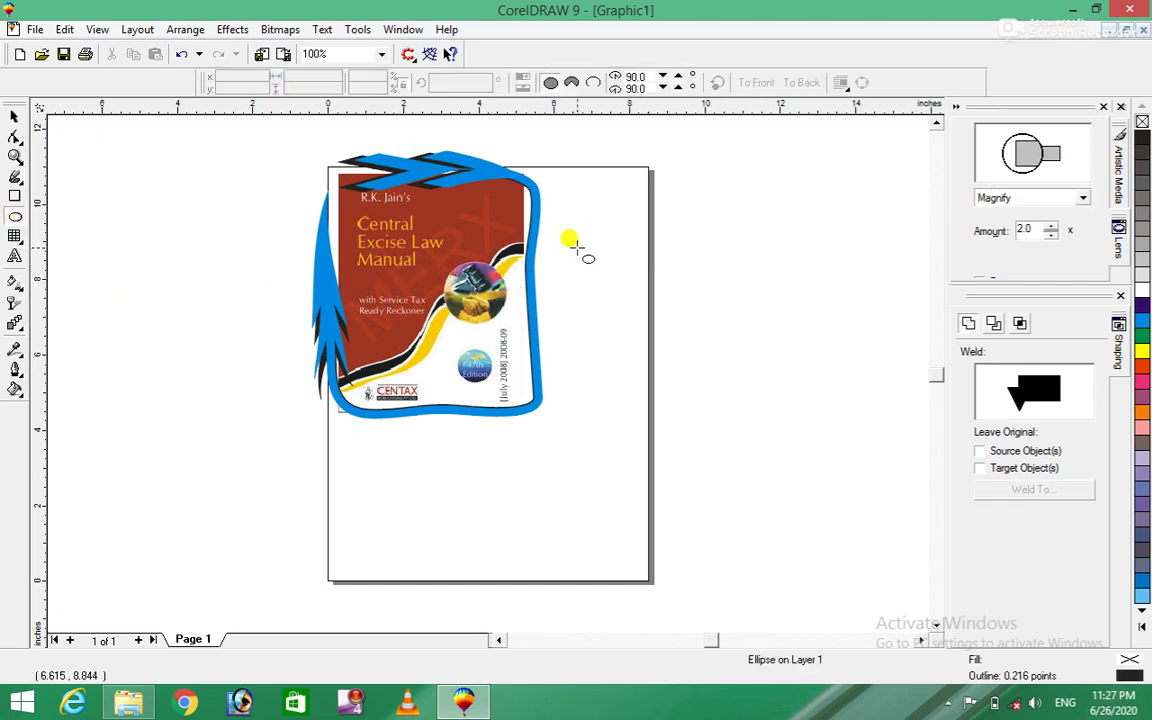
Step: Draw an ellipse over the cover's handshake emblem and select it
drag(428, 251, 519, 334)
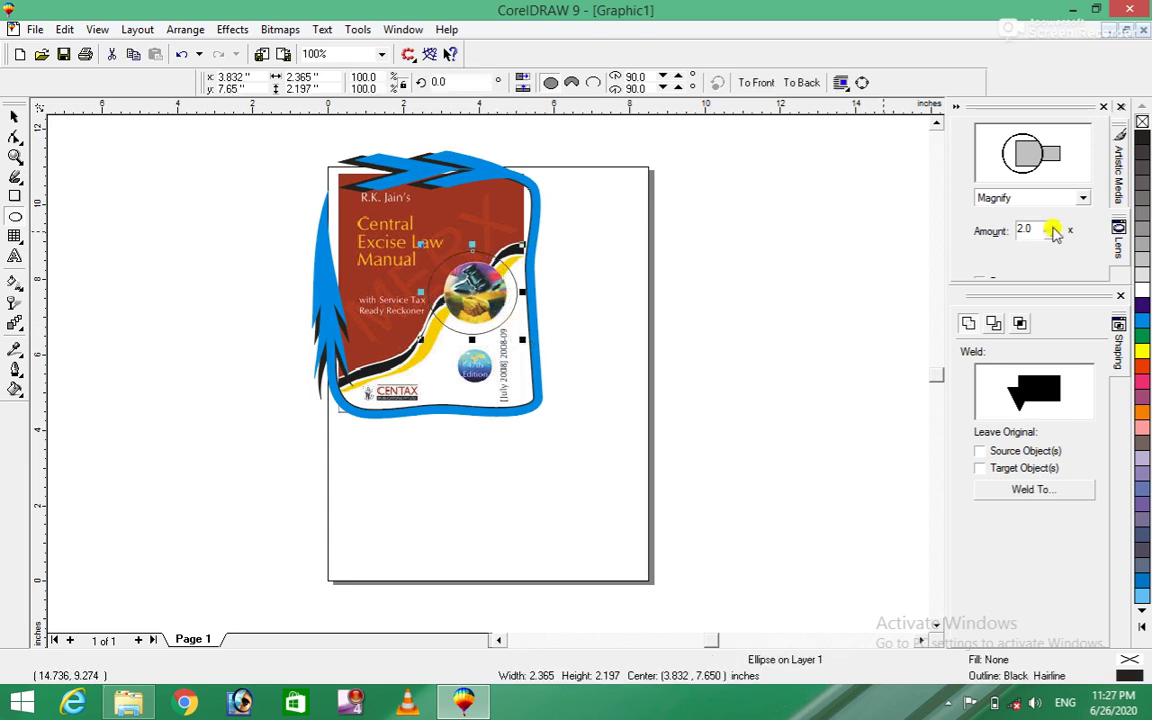
click(1082, 199)
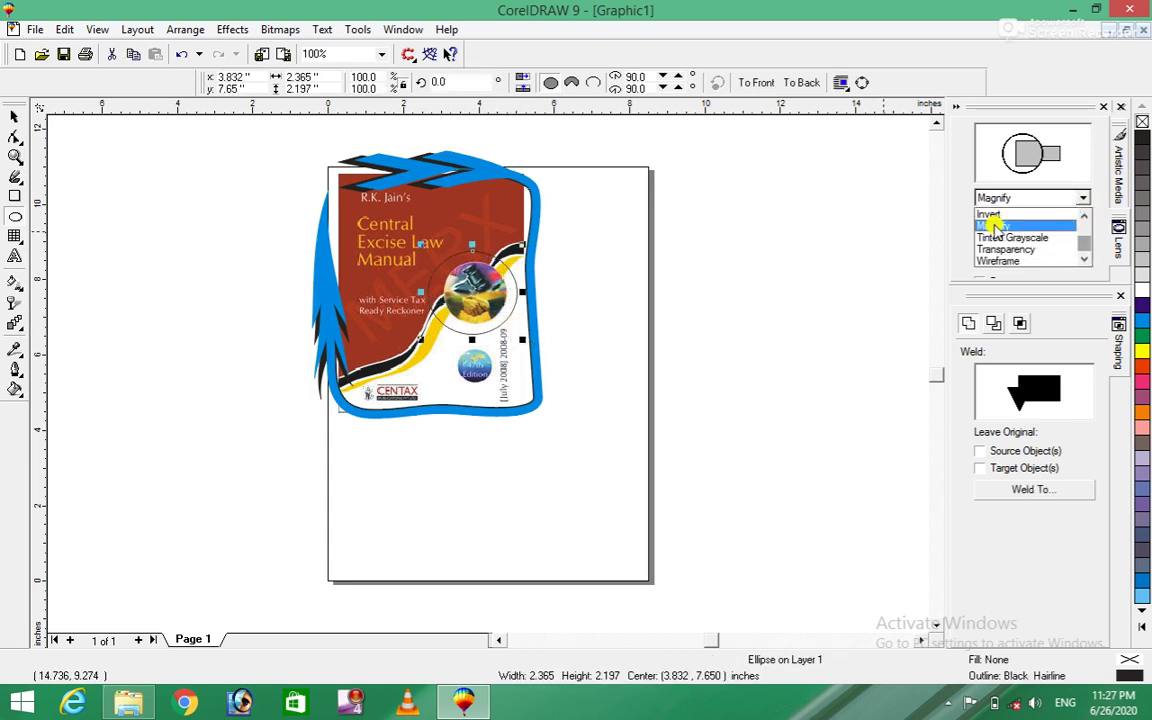
click(993, 226)
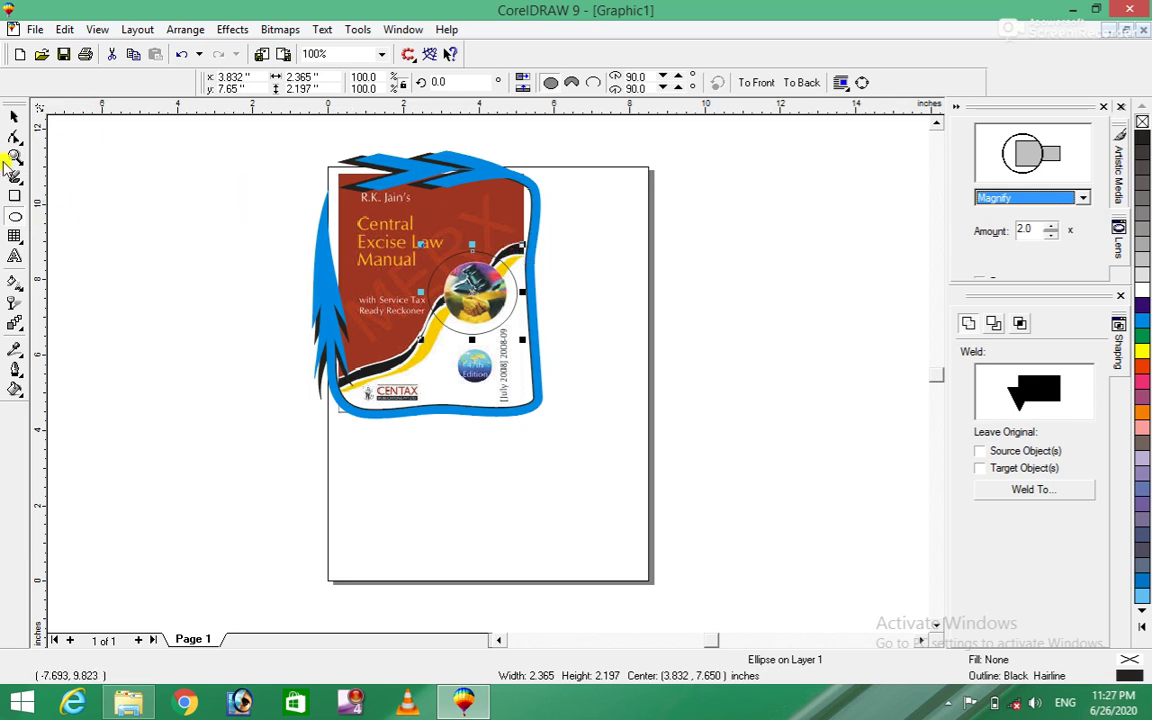
click(15, 117)
click(485, 303)
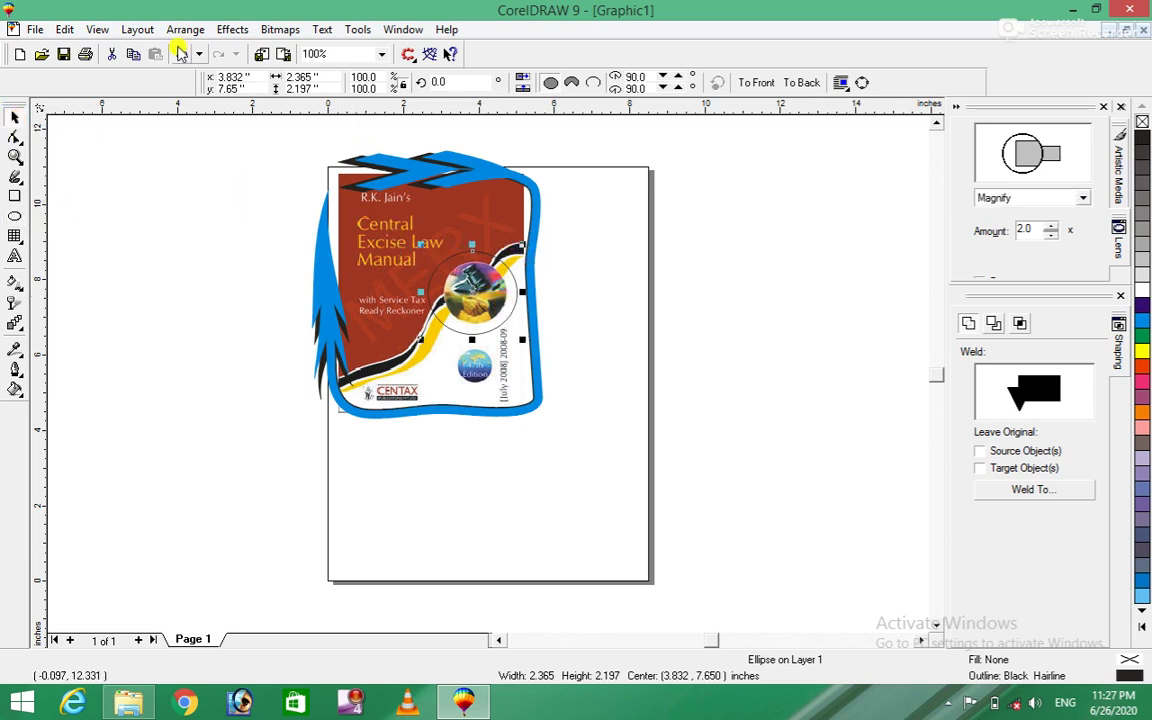
Step: Apply a frozen 2.0× Magnify lens to the ellipse and move it right of the page
click(235, 31)
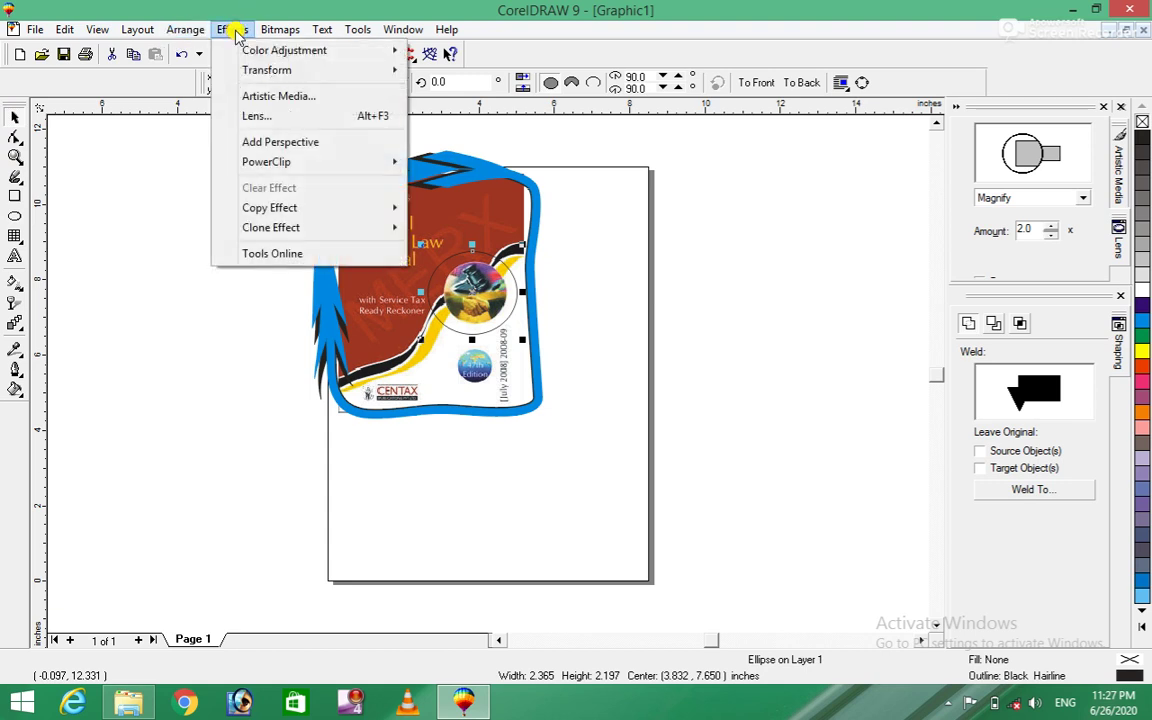
click(251, 116)
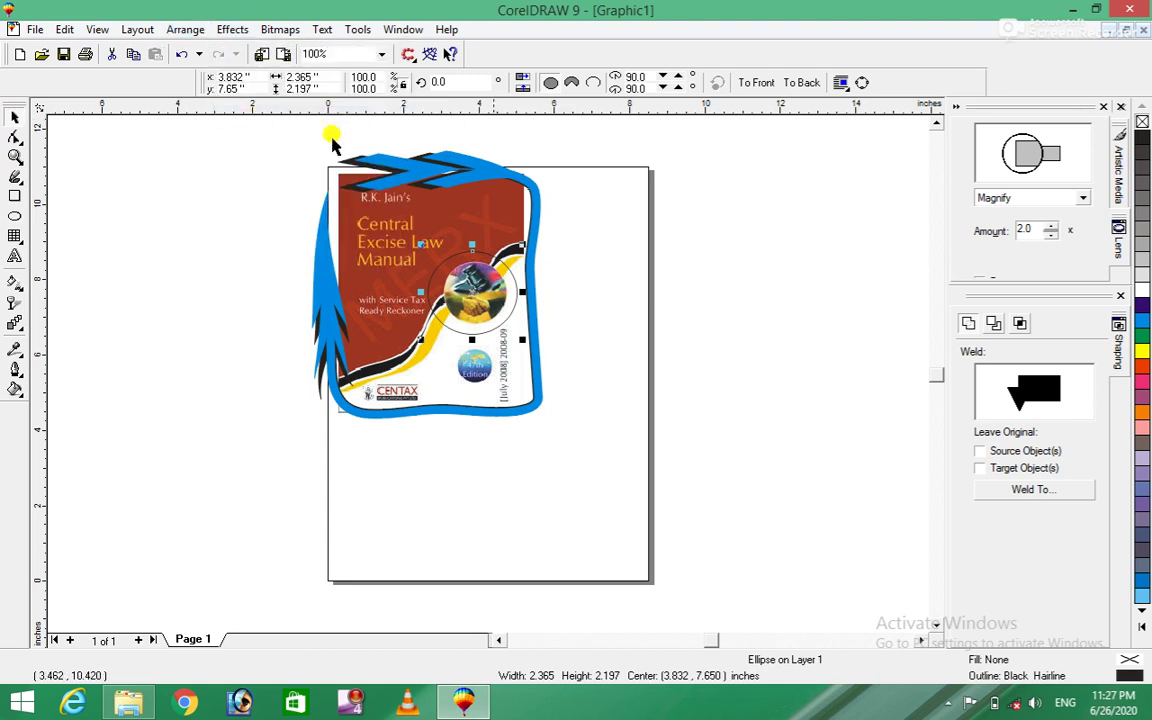
click(1082, 197)
click(1008, 229)
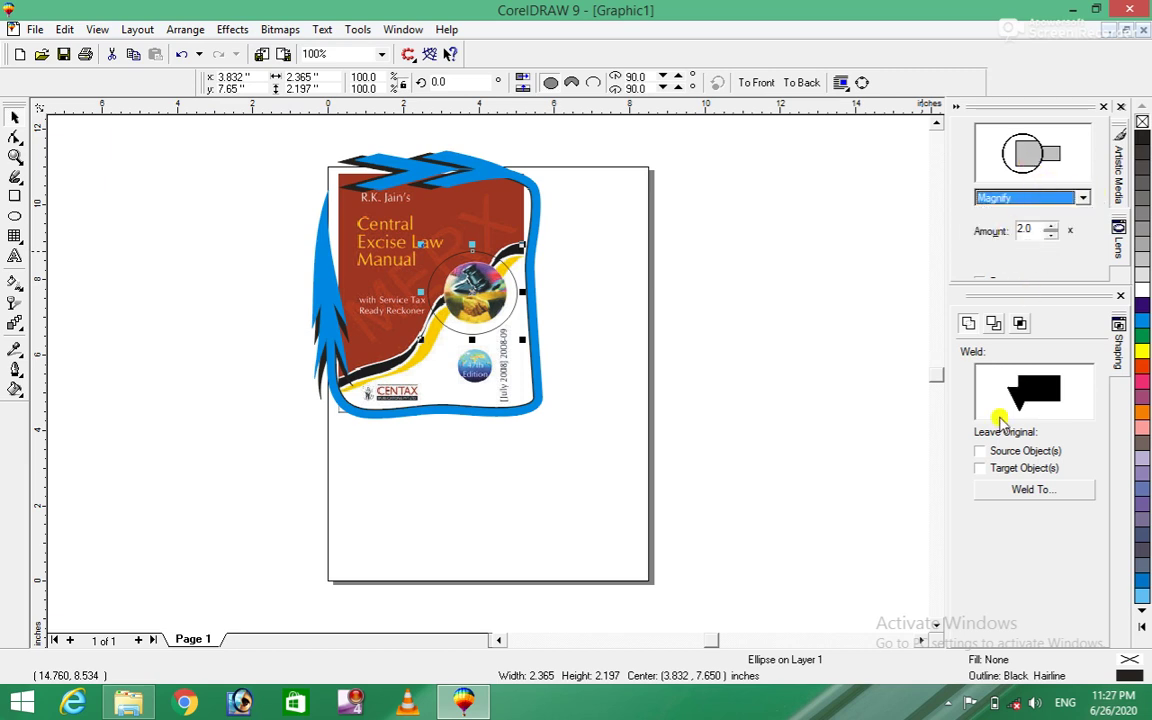
click(1119, 296)
click(1027, 349)
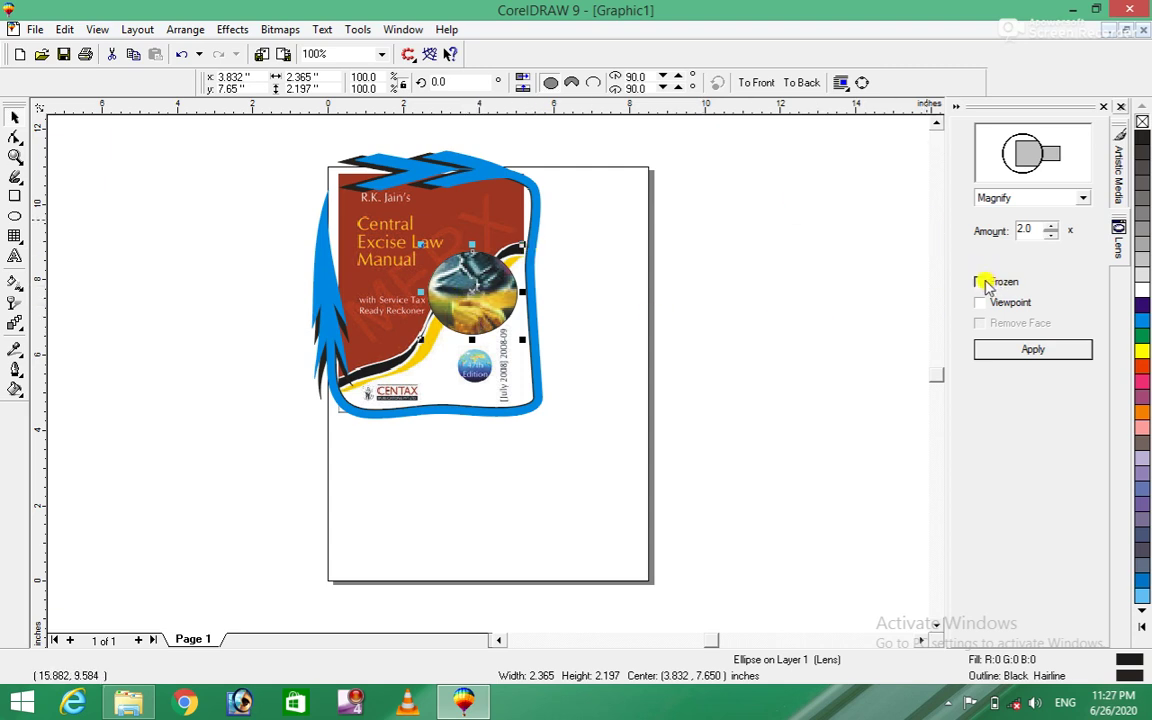
click(980, 282)
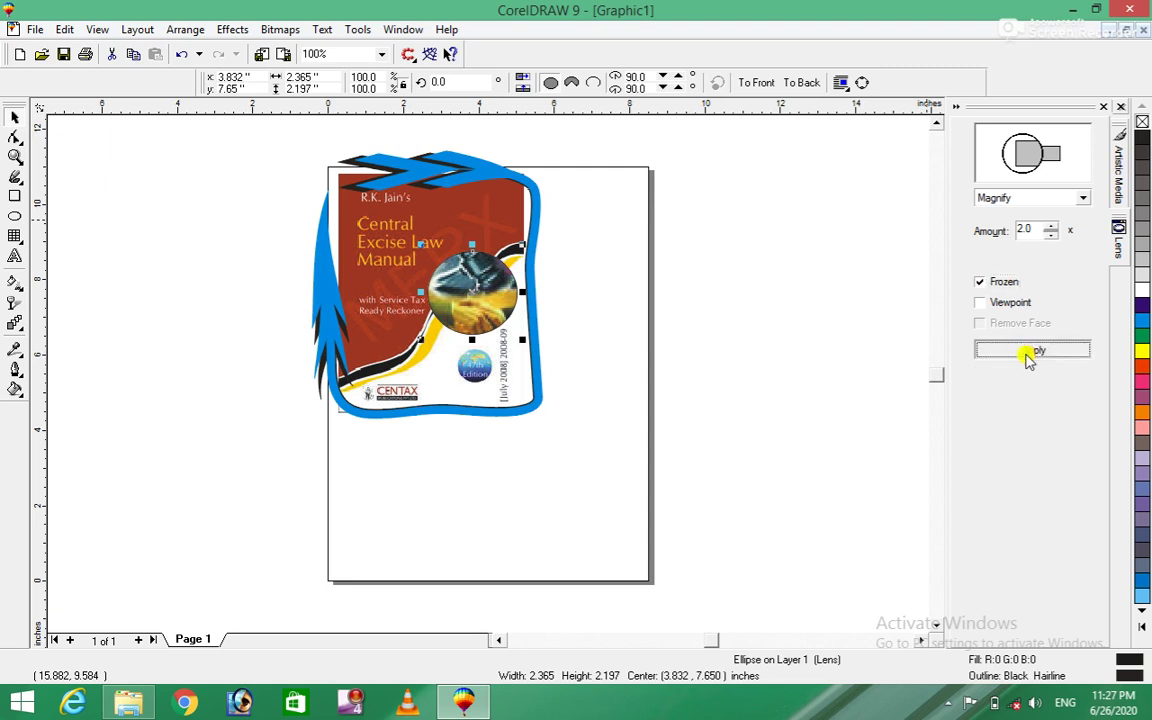
click(1028, 352)
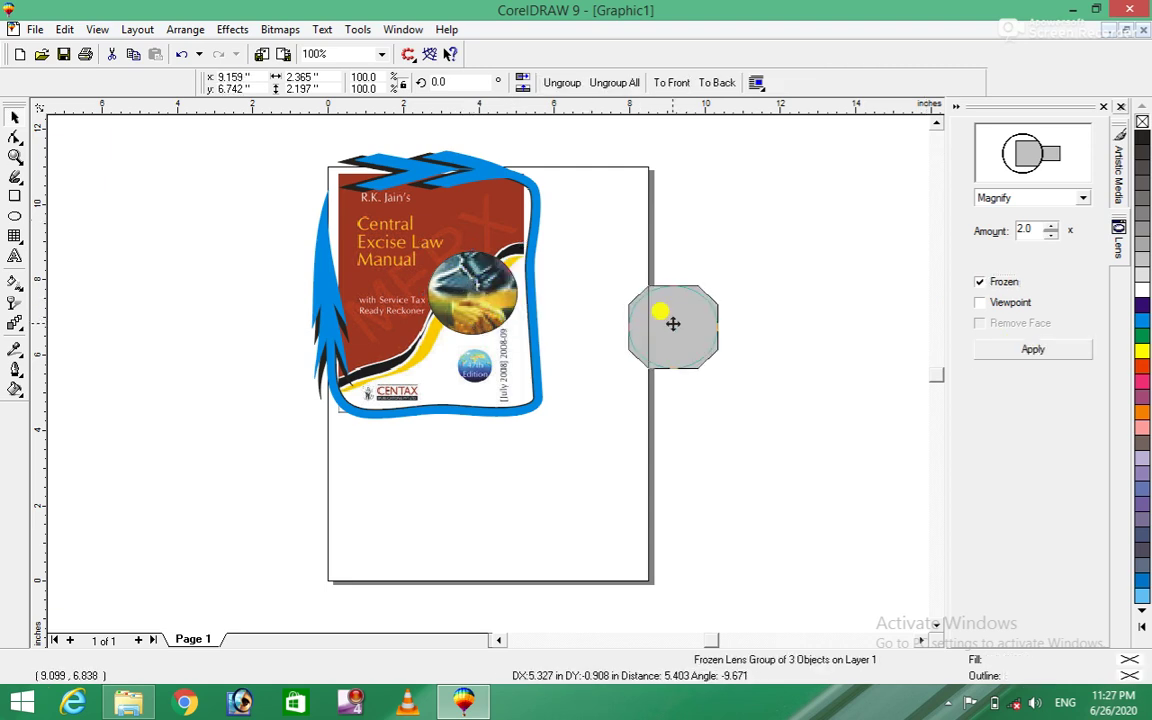
drag(472, 290, 673, 324)
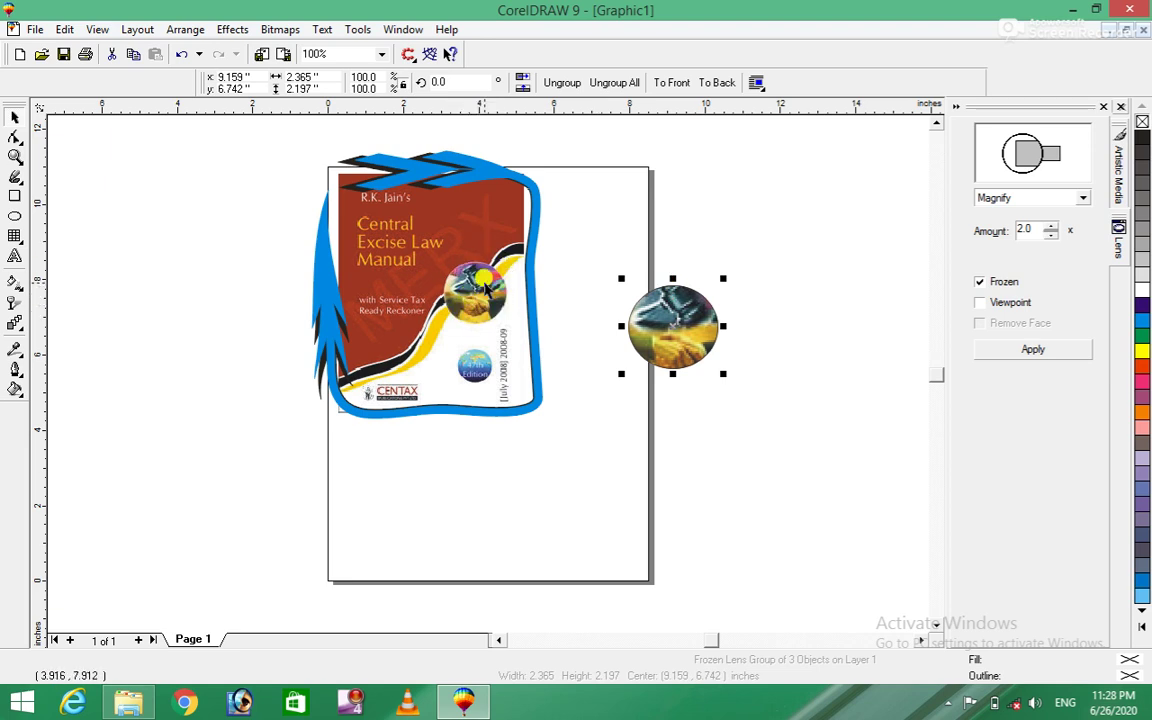
Step: Undo back to the plain cover and enlarge it to 5.797 × 7.503 inches
key(ctrl+z)
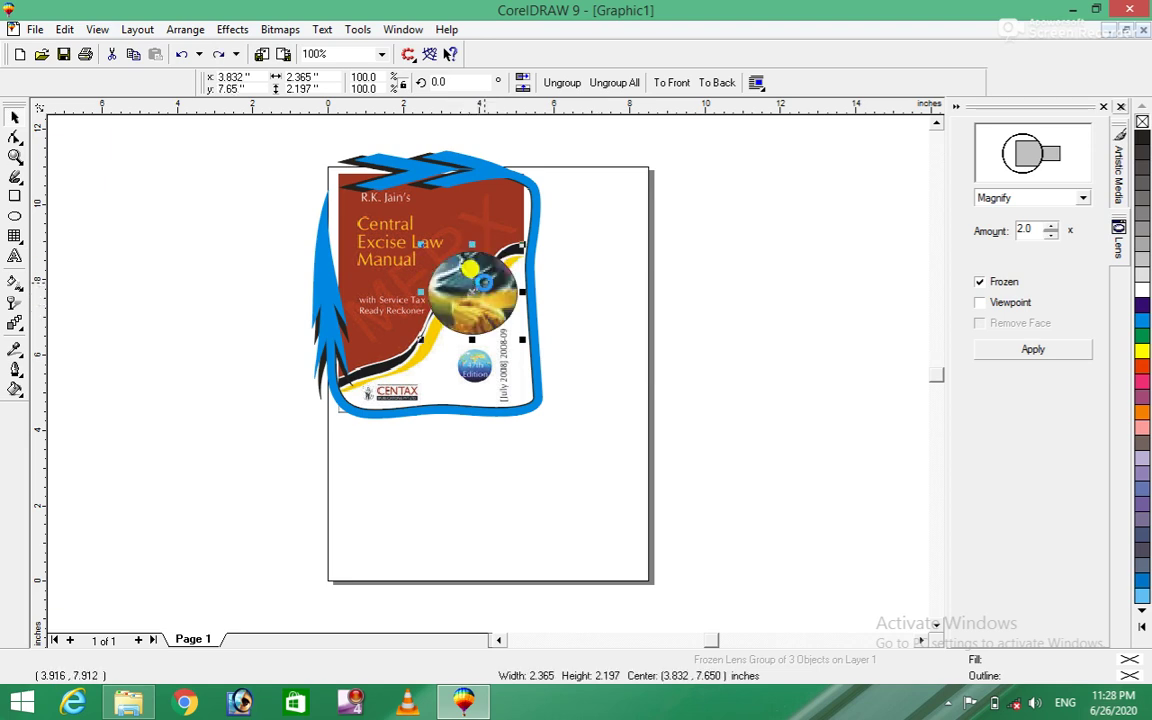
key(ctrl+z)
key(ctrl+z)
key(ctrl+z)
key(ctrl+z)
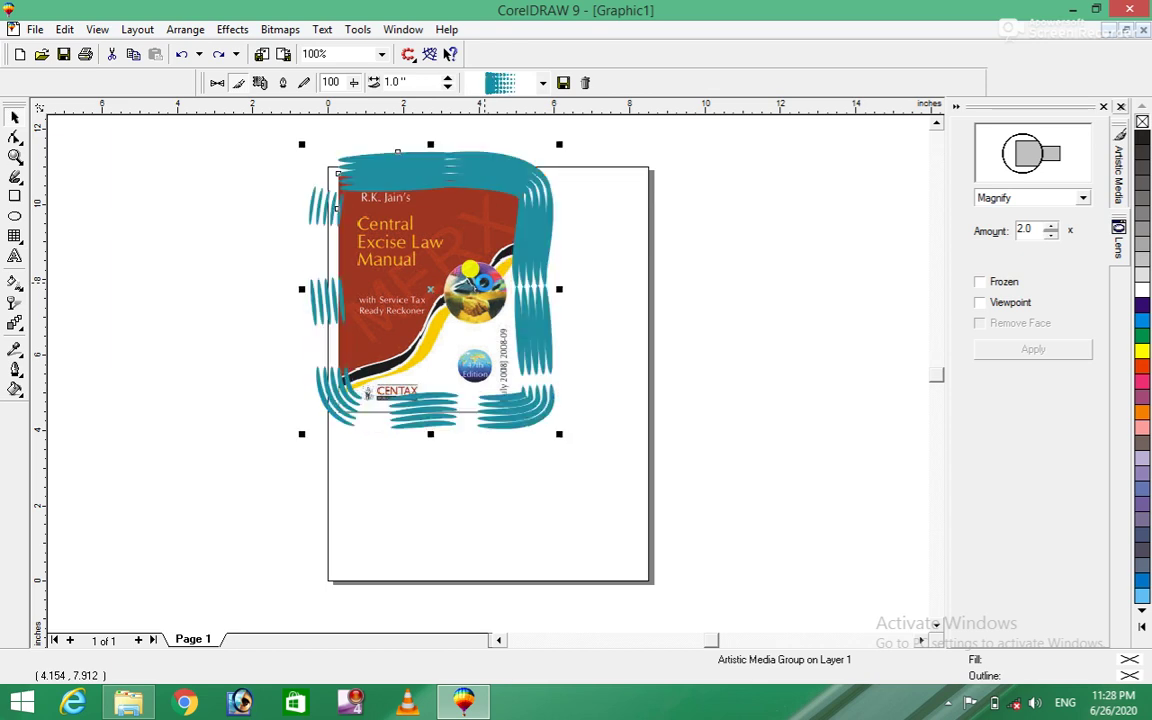
key(ctrl+z)
key(ctrl+z)
key(ctrl+z)
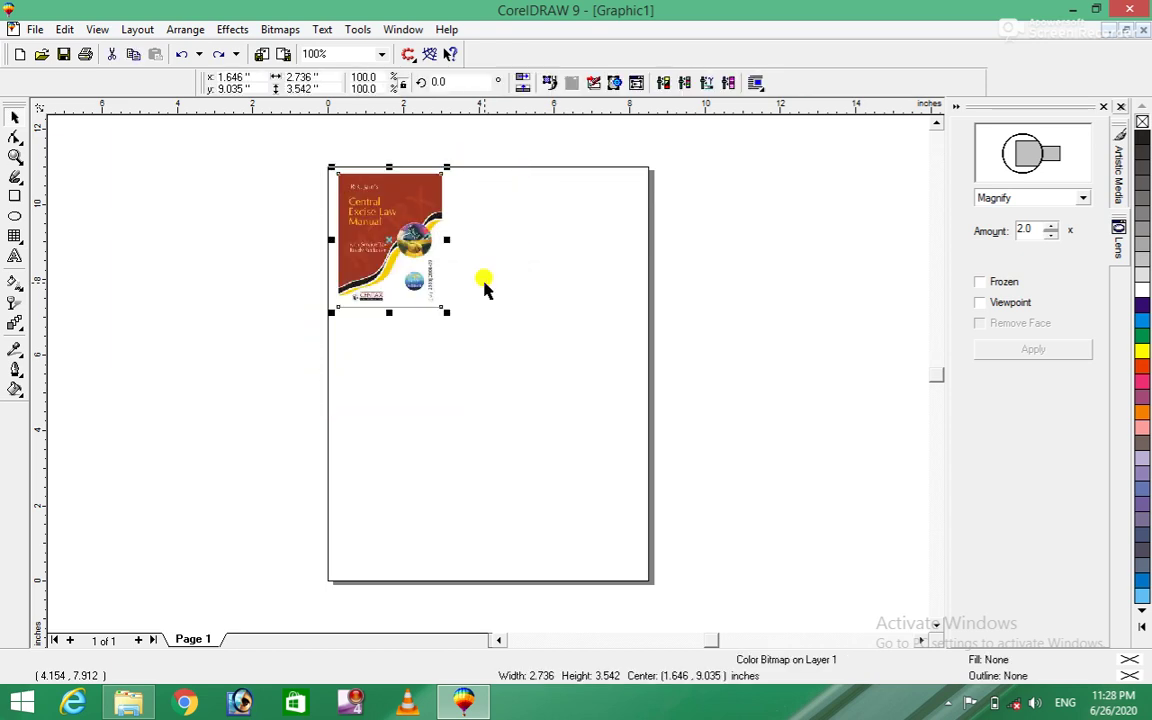
key(ctrl+z)
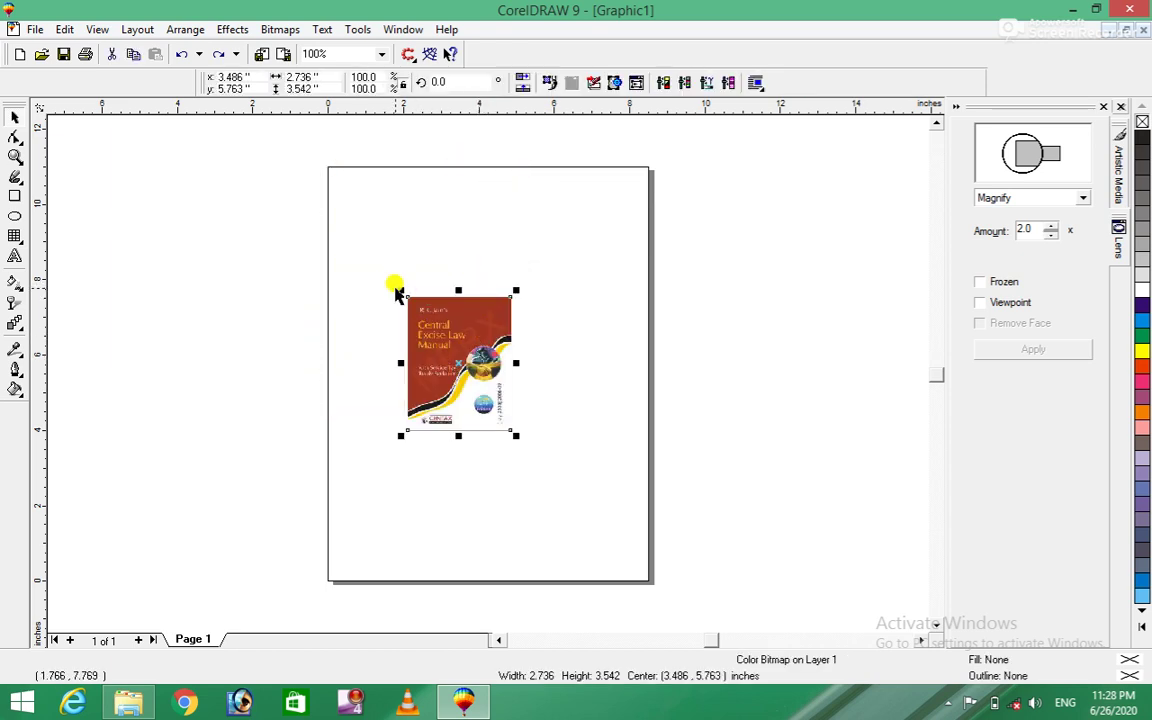
drag(400, 290, 200, 128)
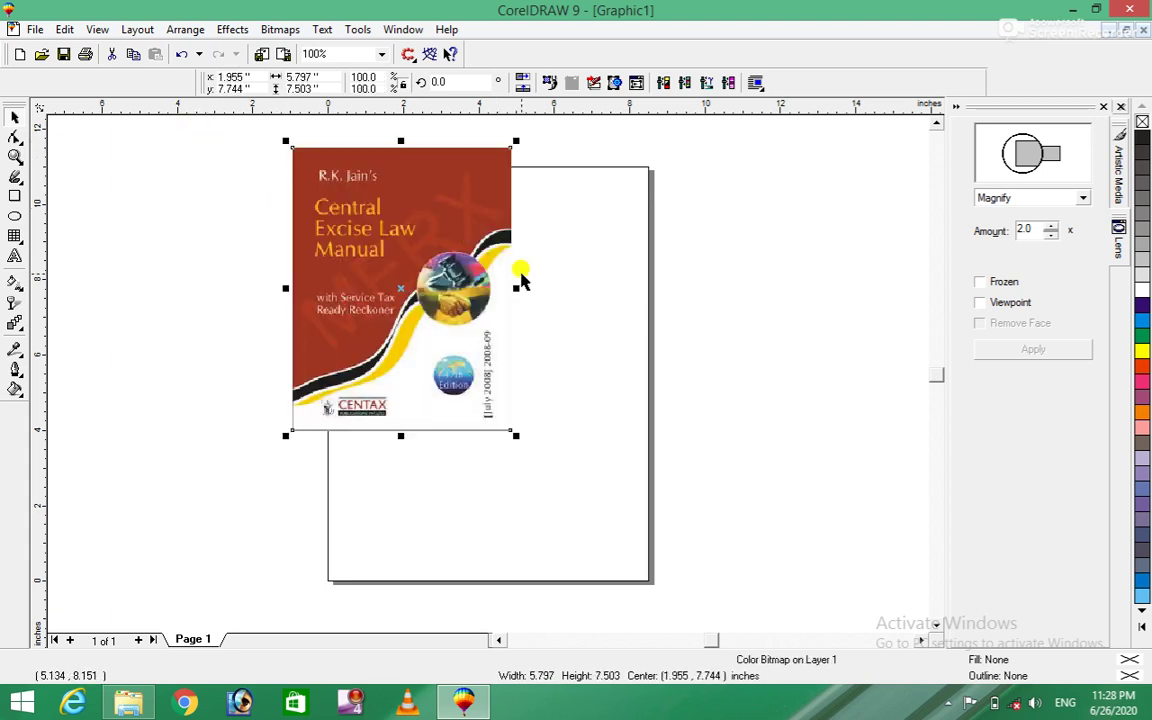
Step: Set the lens type to Fish Eye at a 100% rate
click(230, 29)
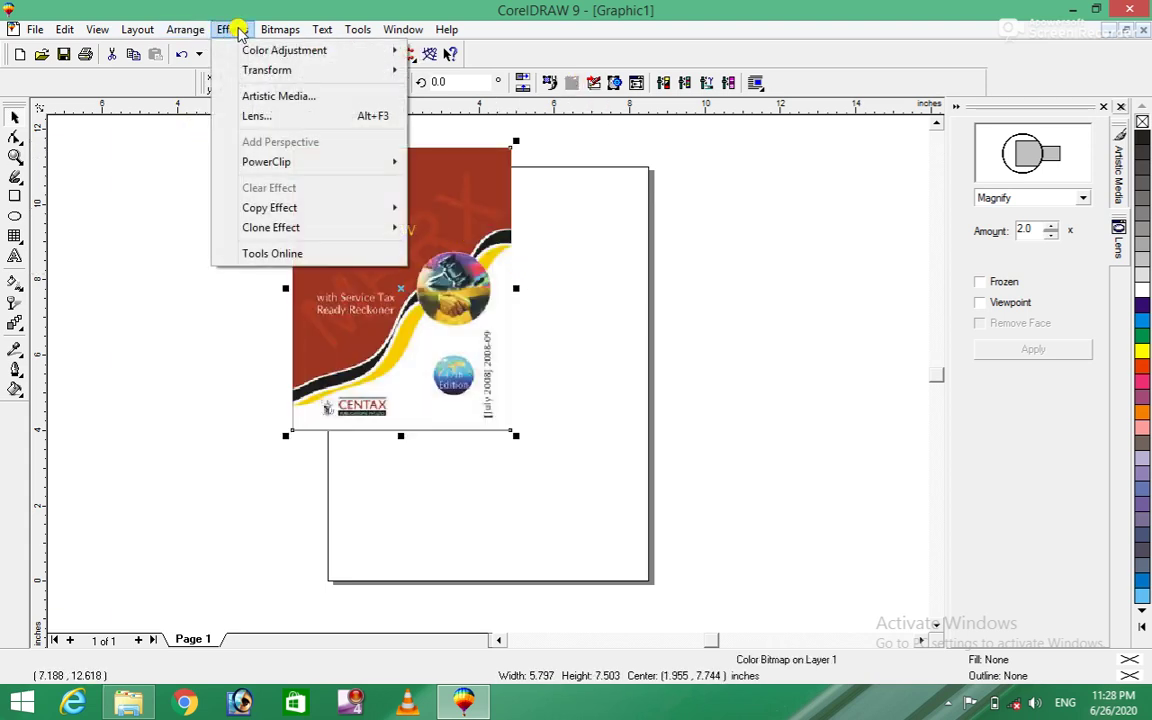
click(300, 115)
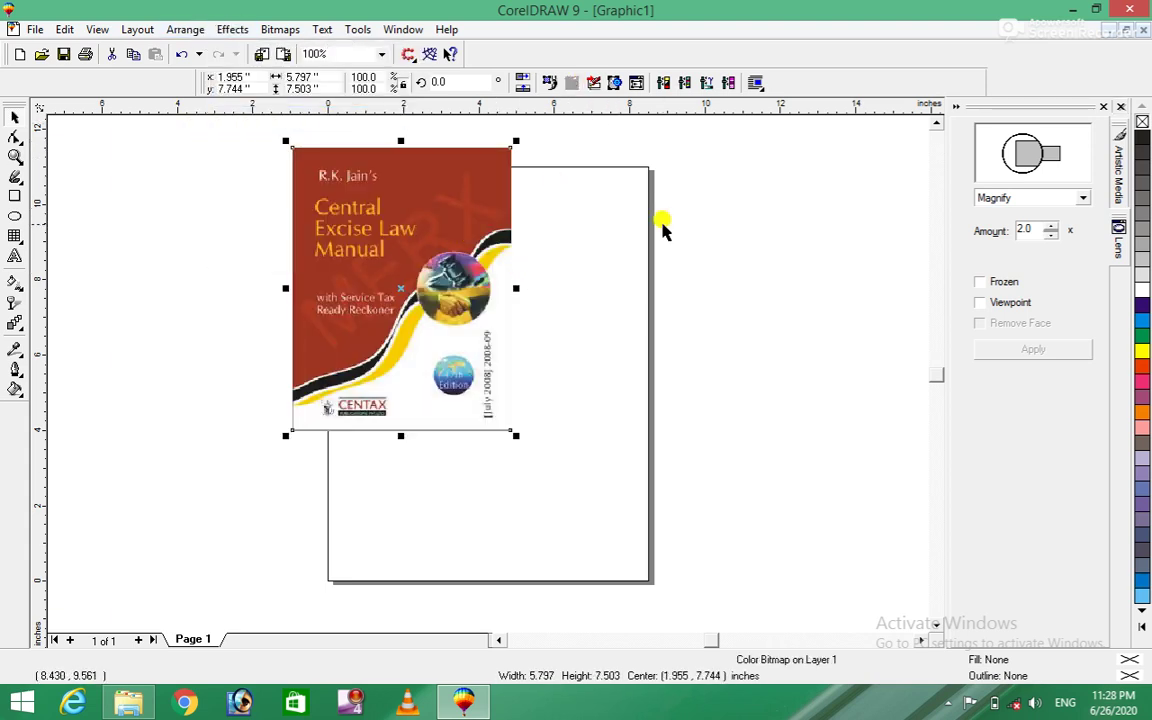
click(1083, 197)
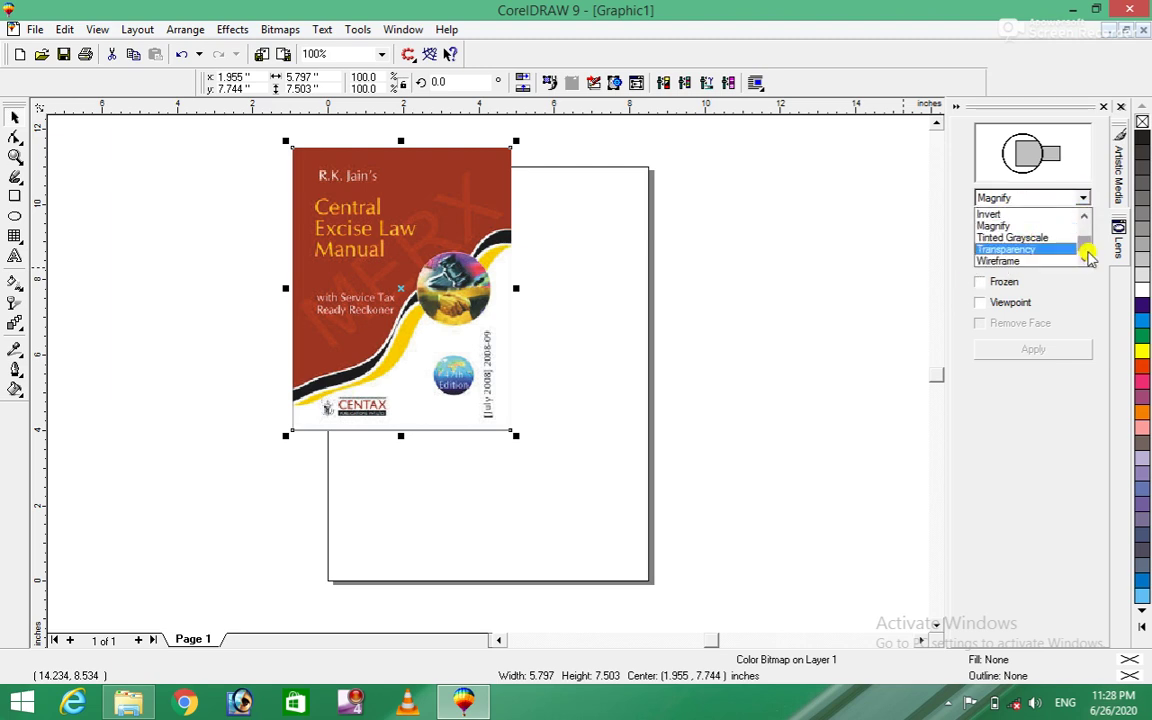
drag(1086, 247, 1086, 234)
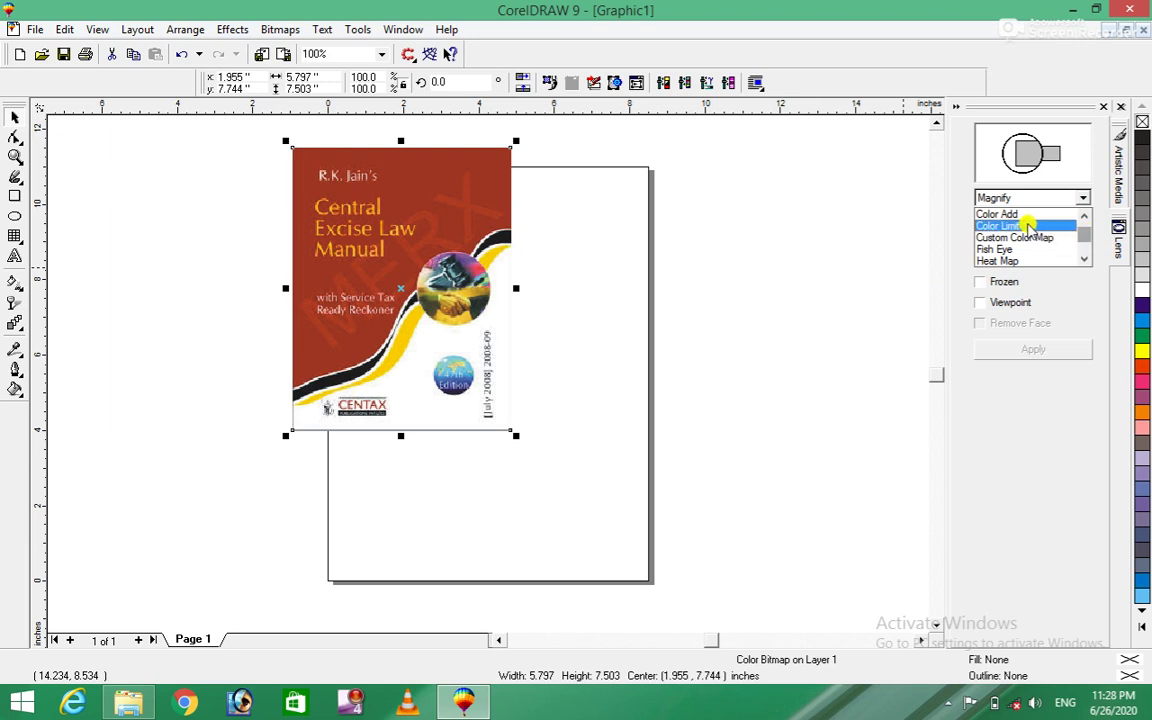
click(1000, 249)
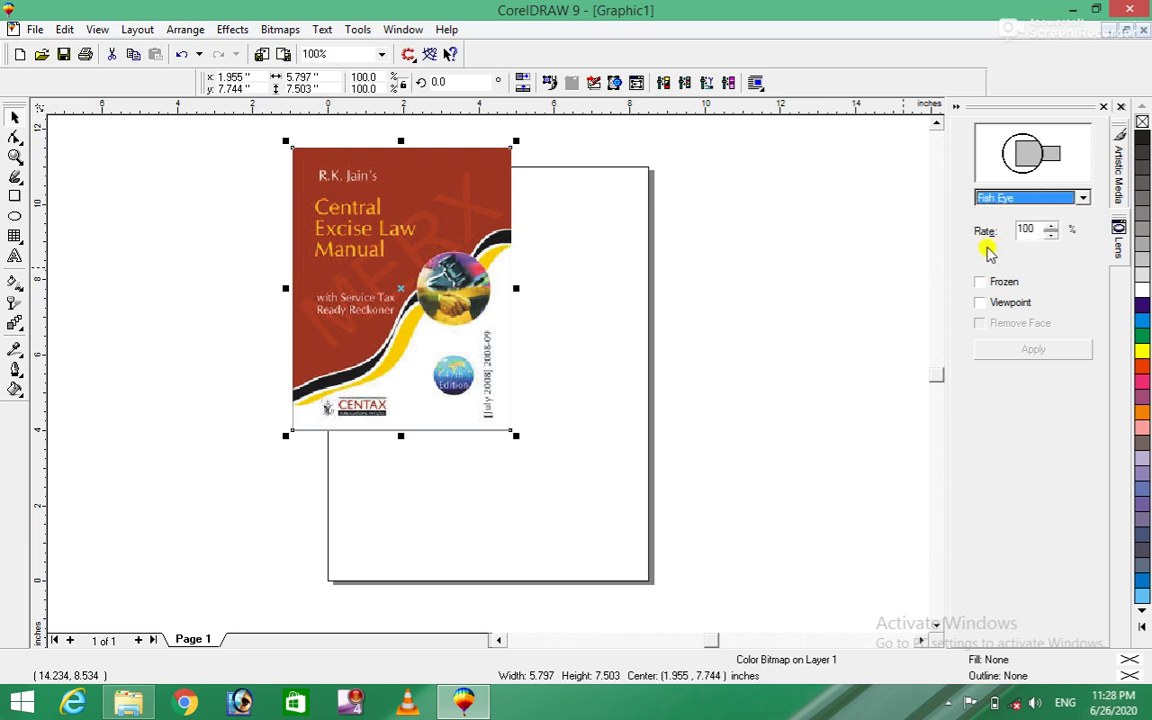
click(13, 218)
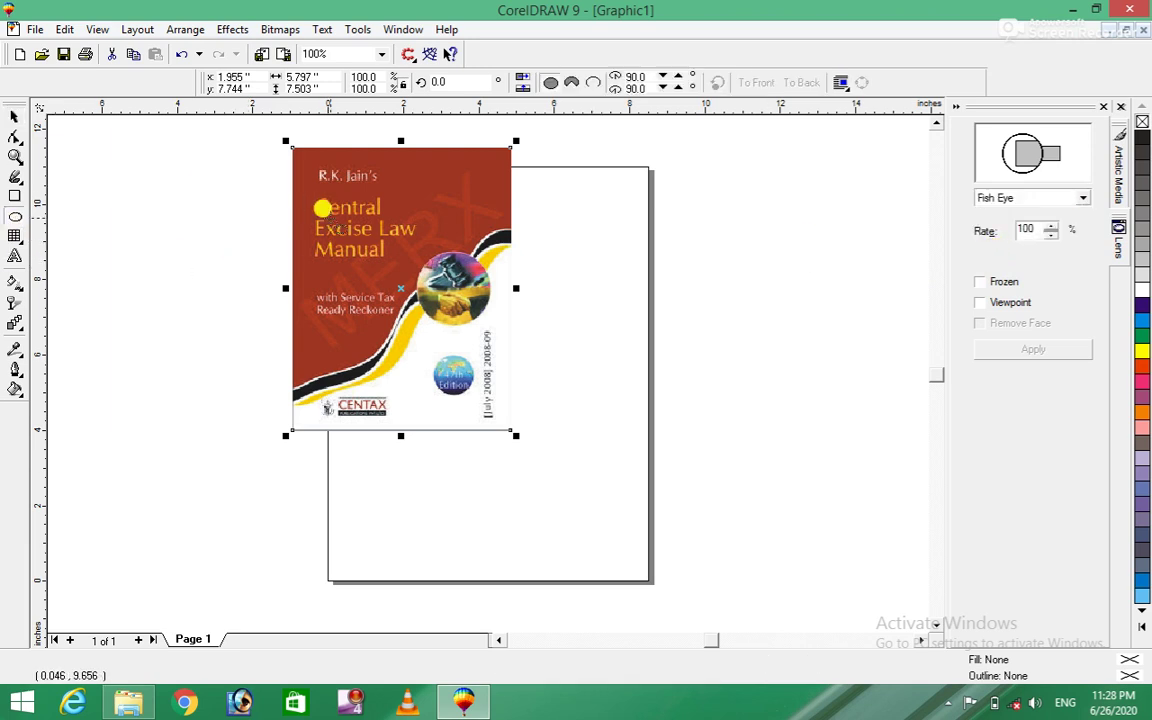
drag(332, 219, 508, 346)
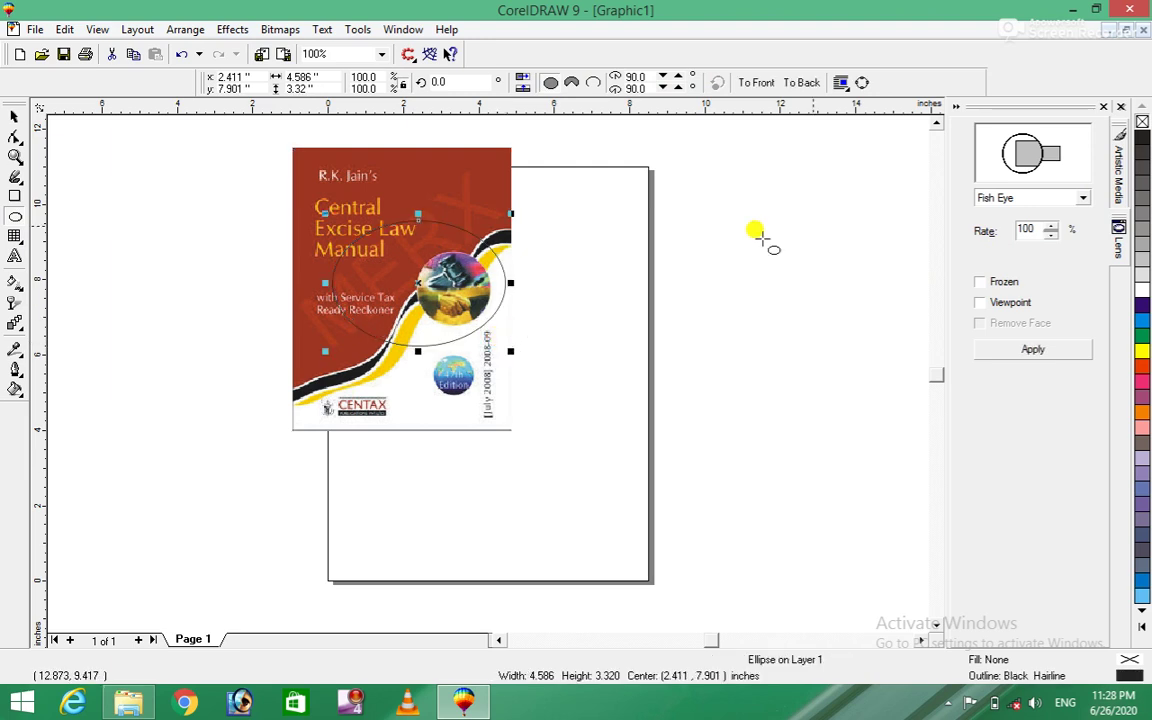
click(1003, 349)
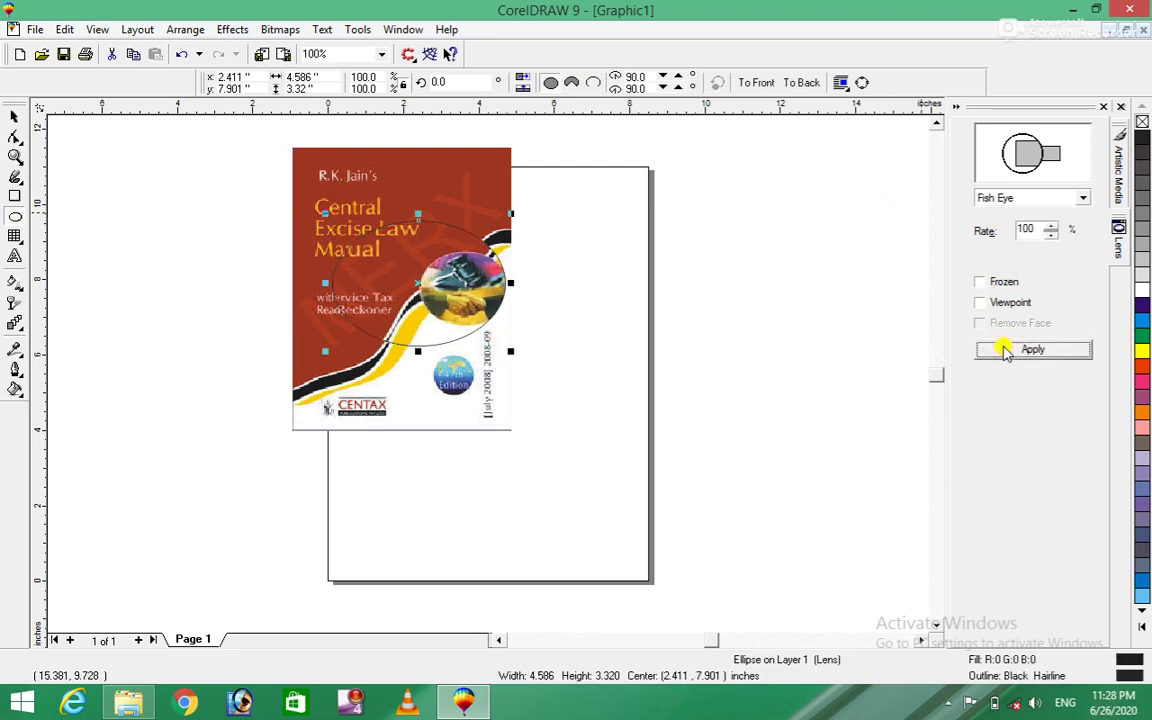
click(980, 282)
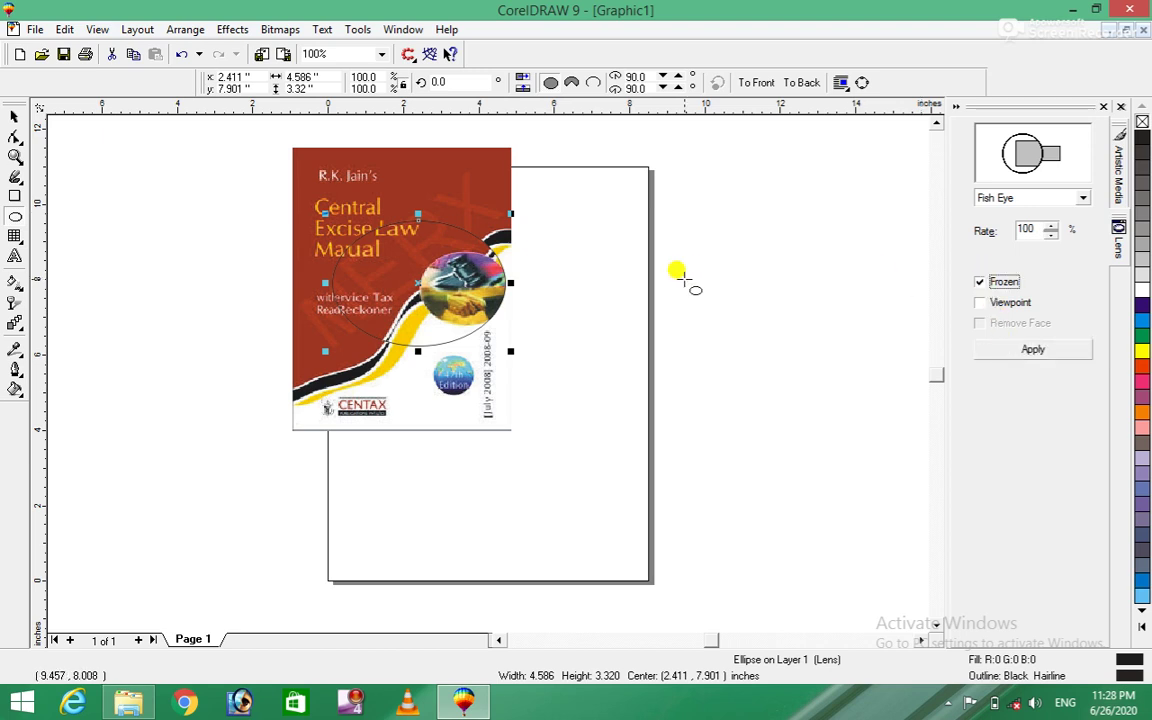
click(1033, 352)
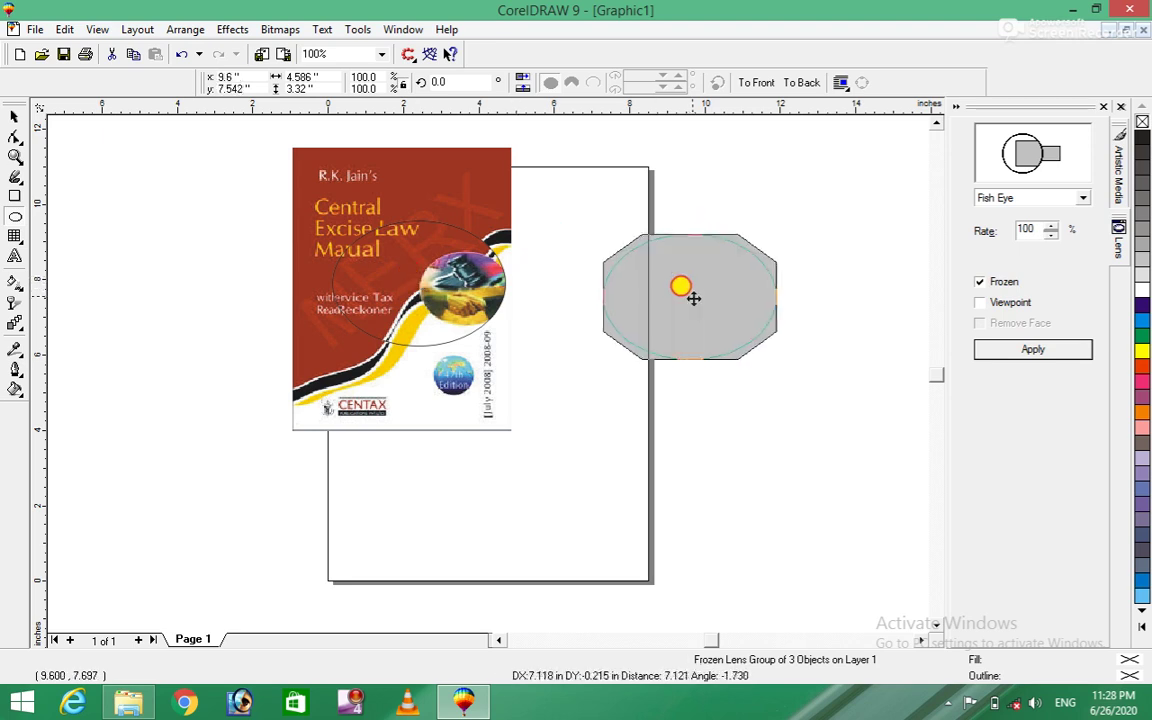
drag(423, 284, 694, 297)
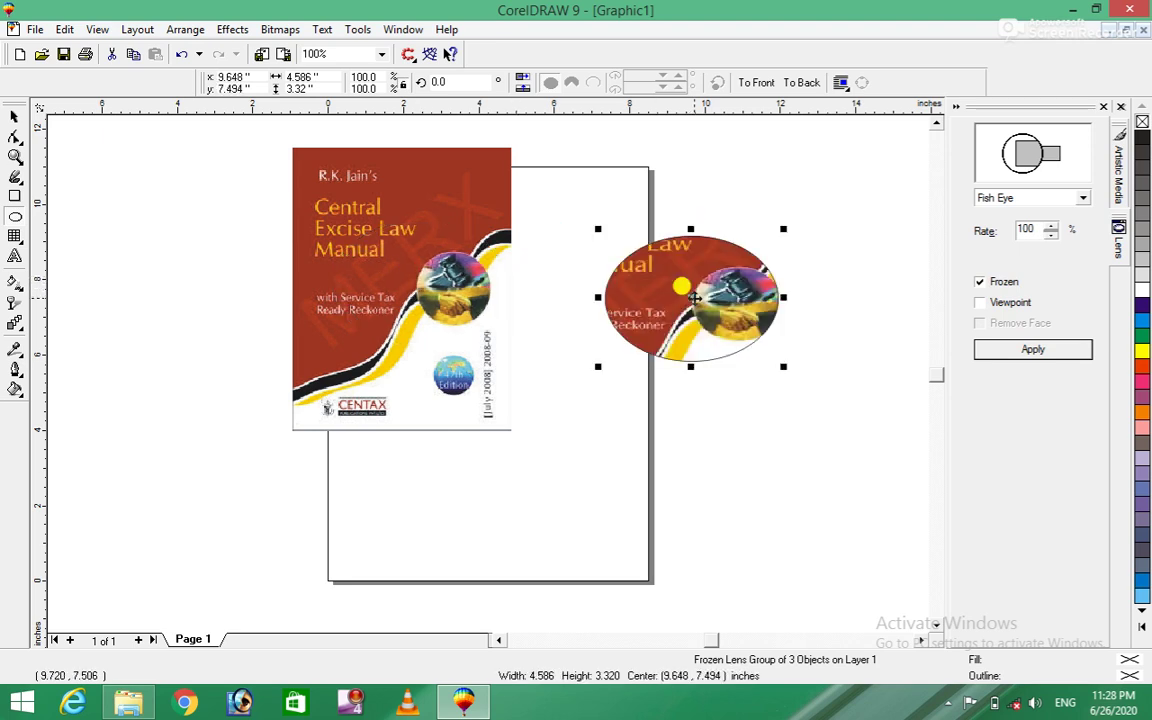
key(Delete)
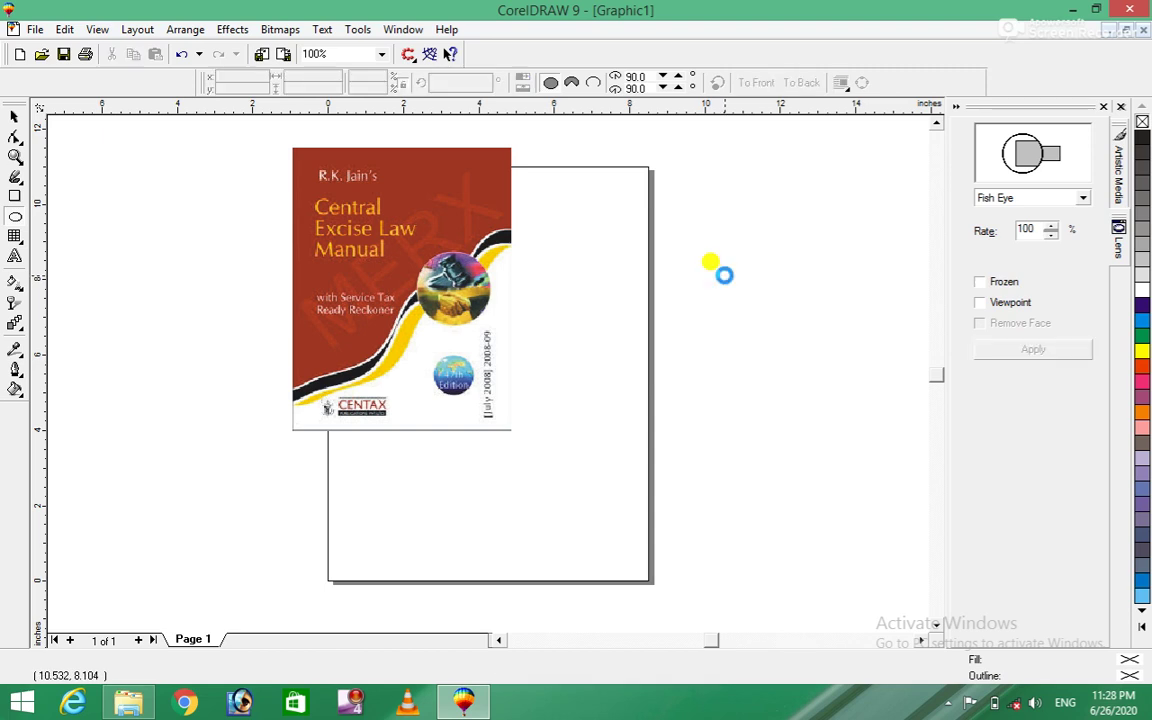
click(240, 28)
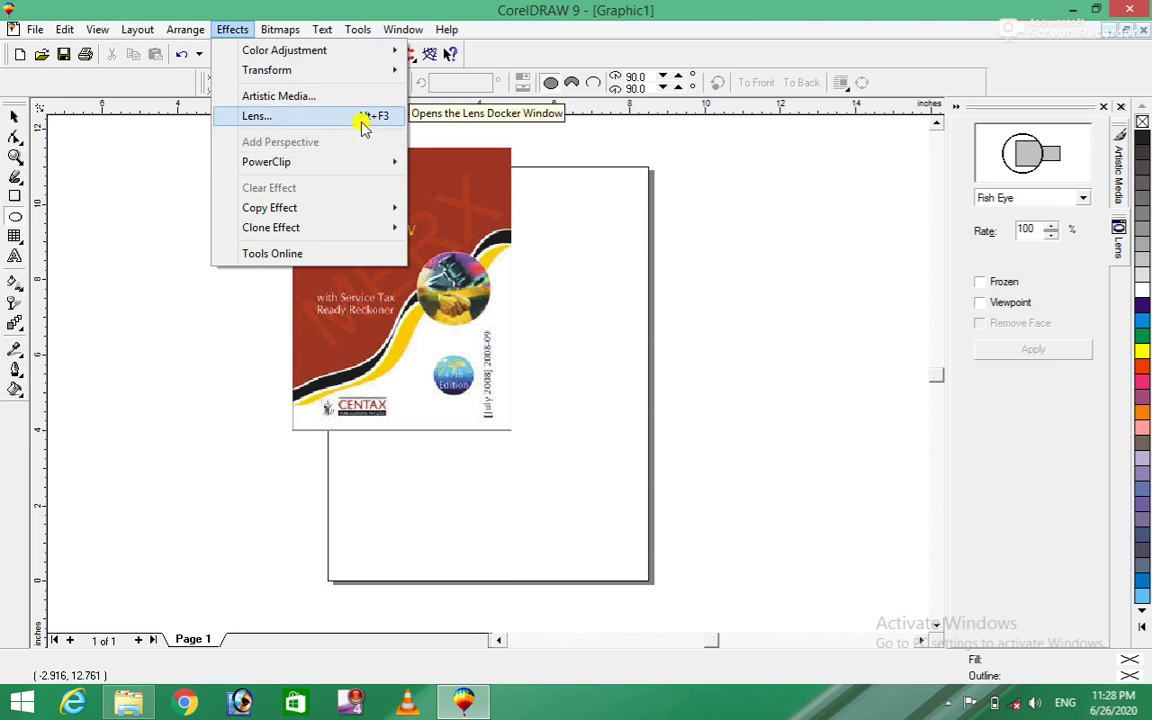
click(738, 208)
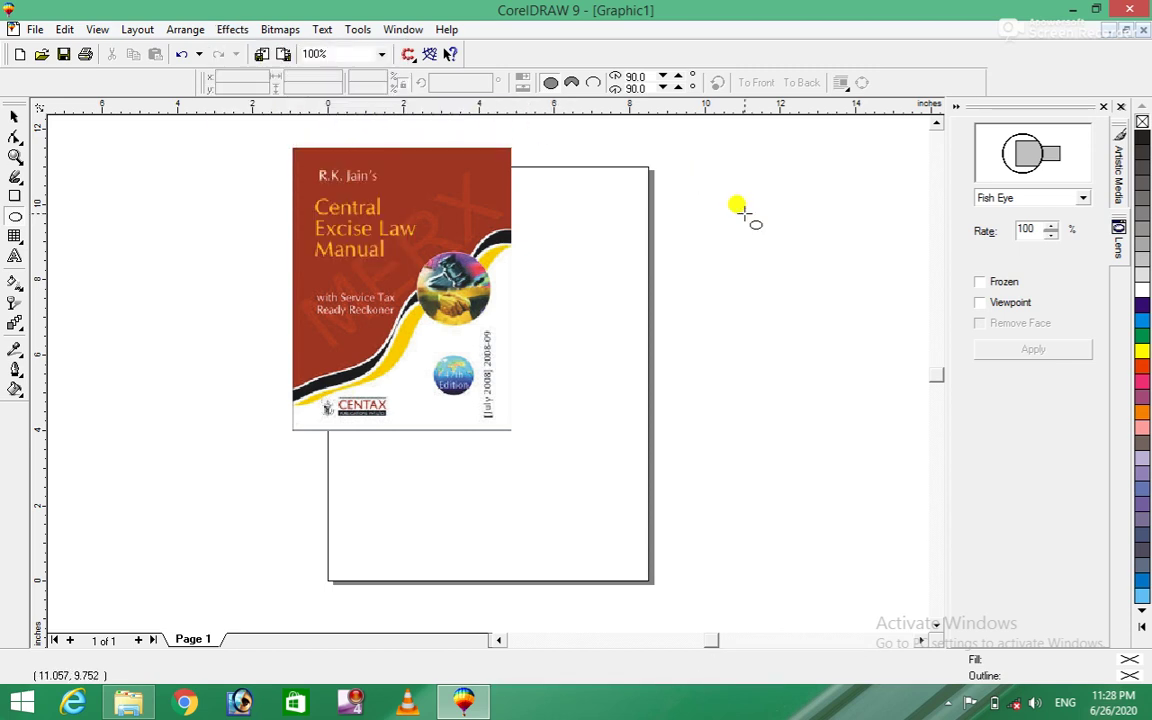